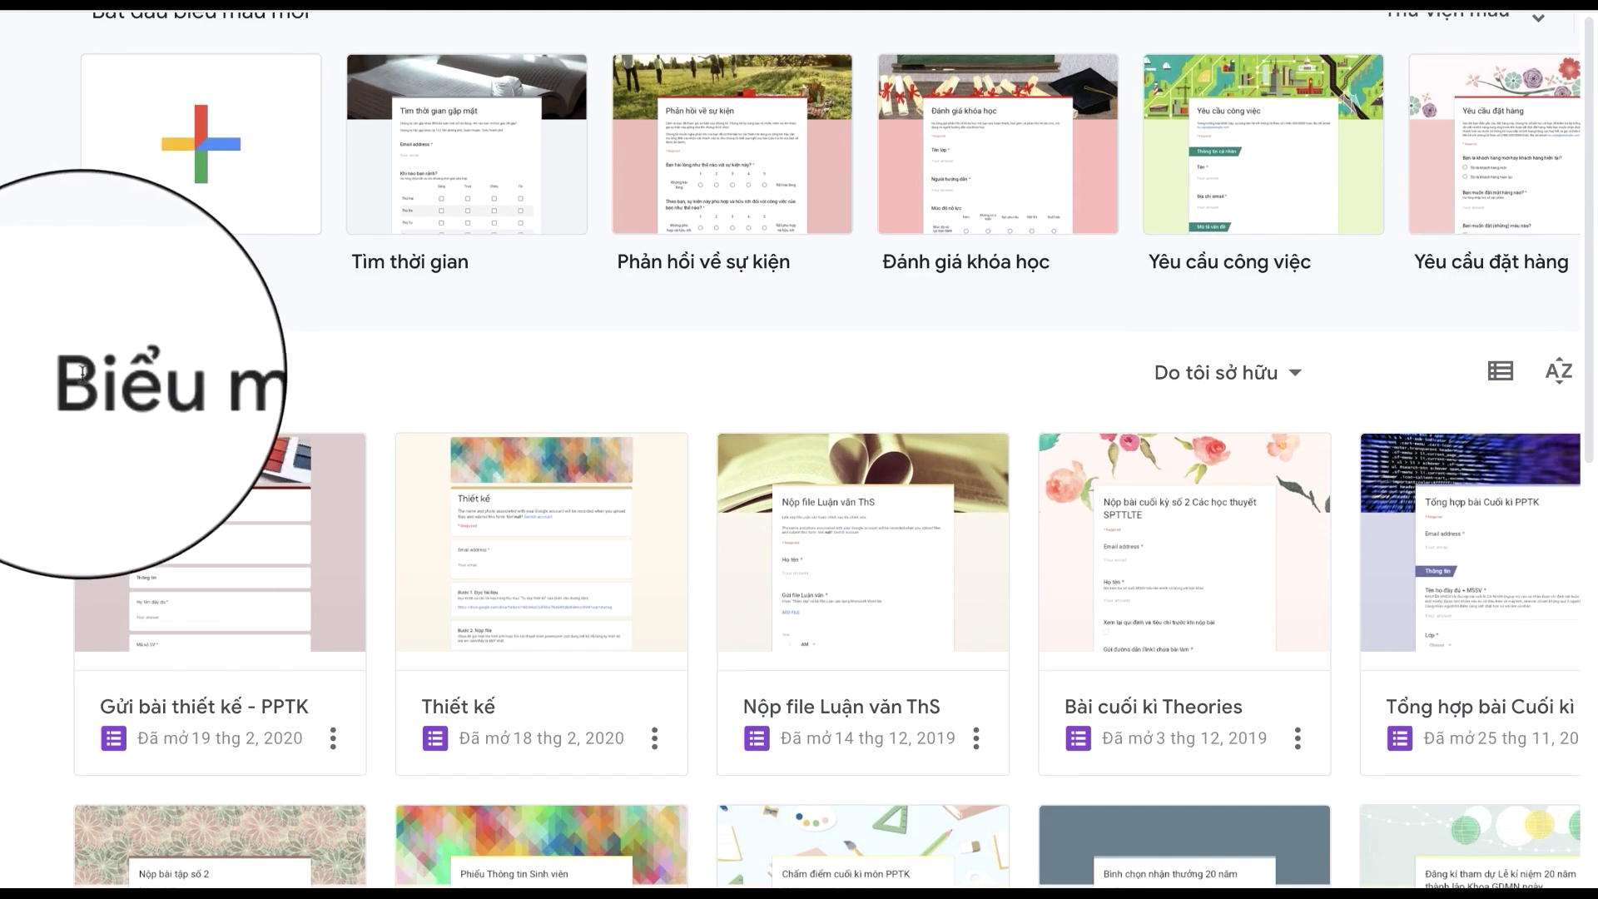
- Start a blank form titled 'Phiếu nộp bài tập giữa kì'
{"action": "scroll", "coordinate": [279, 382], "scroll_direction": "down", "scroll_amount": 3}
{"action": "scroll", "coordinate": [278, 383], "scroll_direction": "up", "scroll_amount": 4}
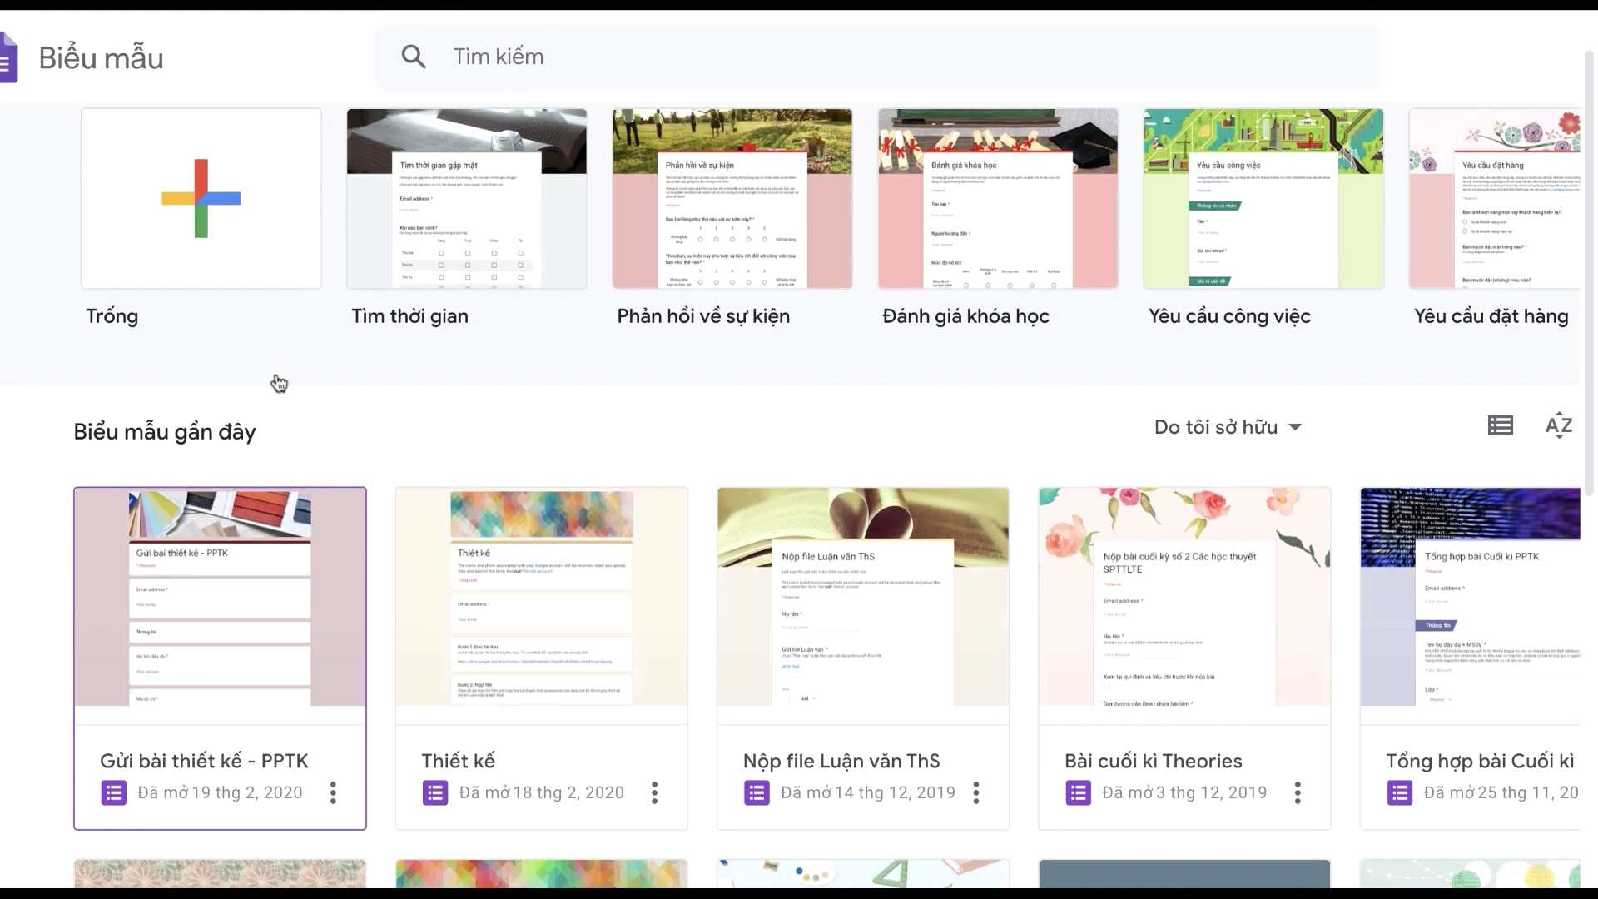
{"action": "left_click", "coordinate": [258, 286]}
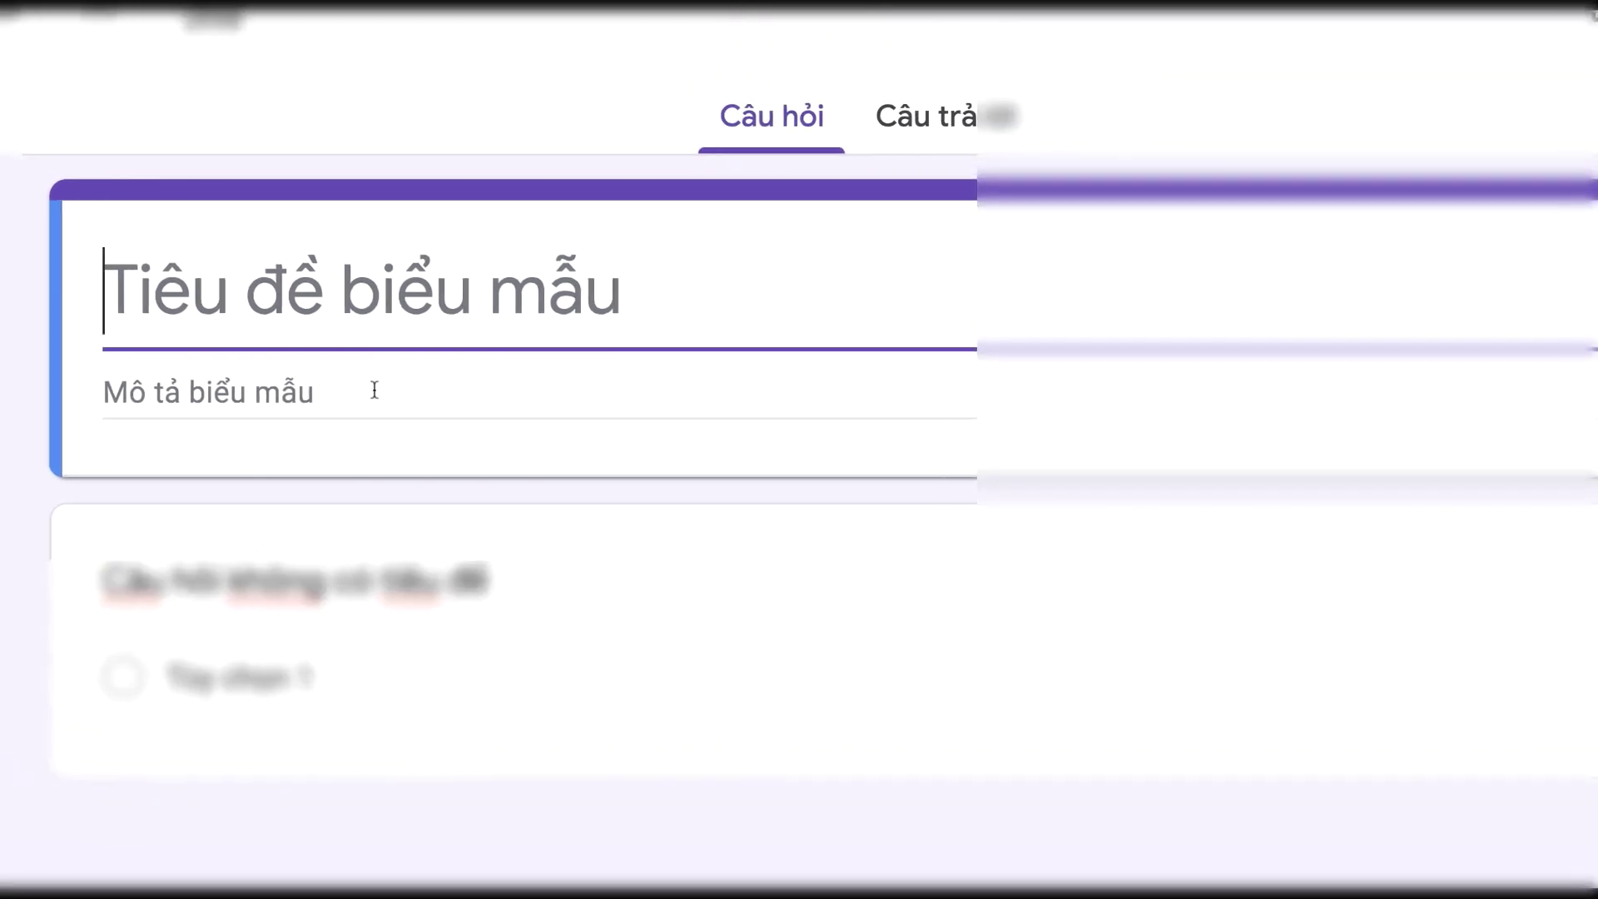
{"action": "type", "text": "Phiếu nộp "}
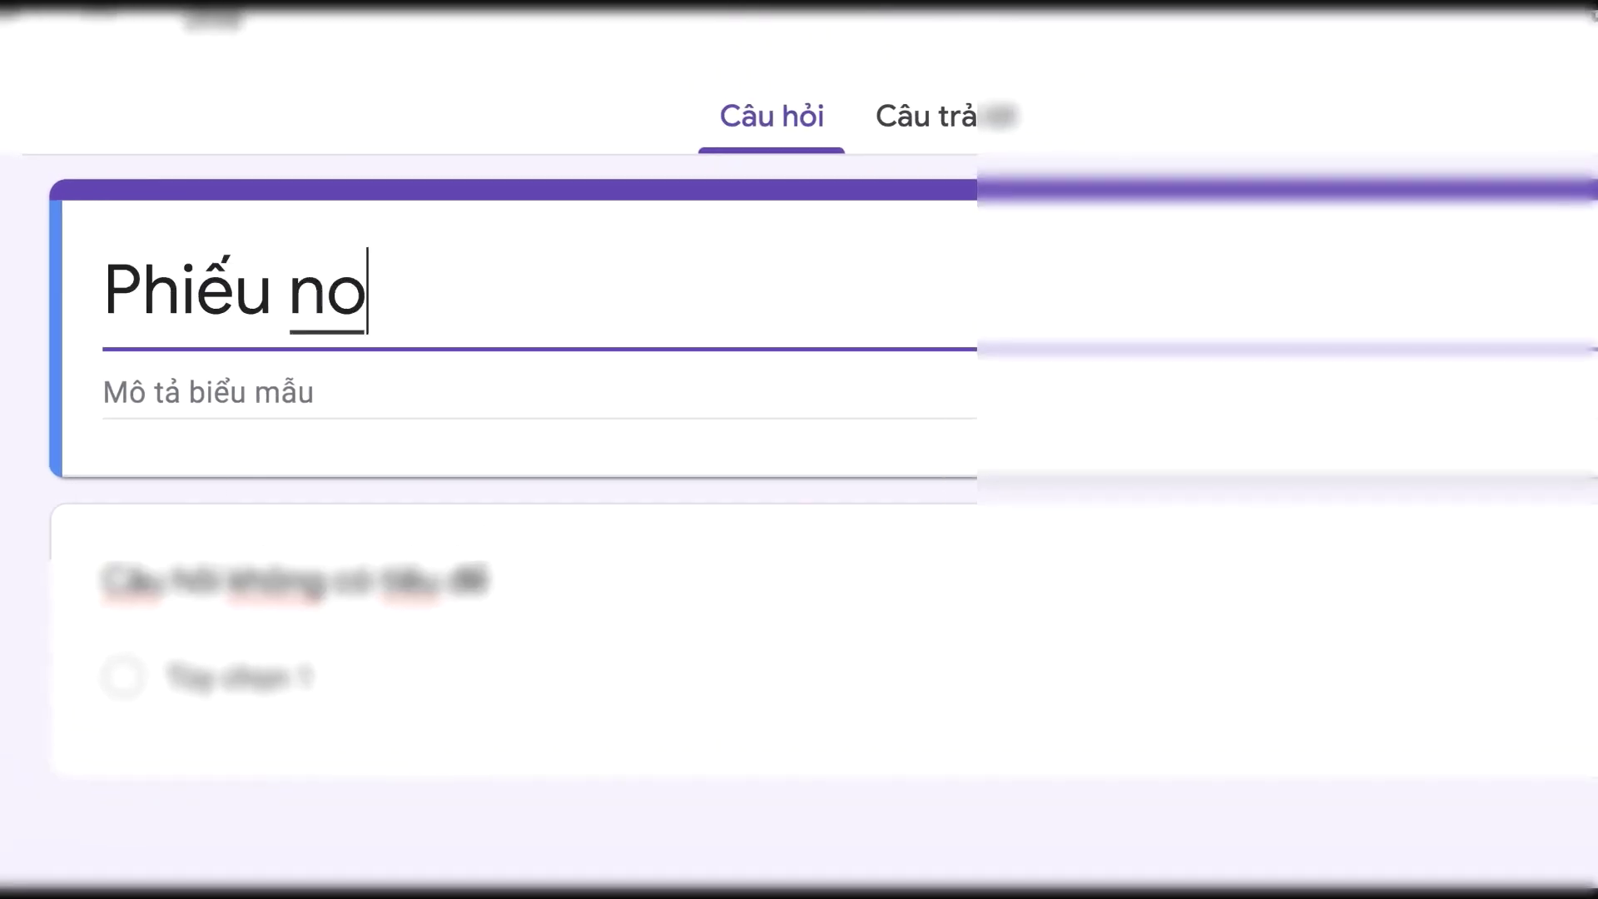
{"action": "type", "text": "bài tập giữa kì"}
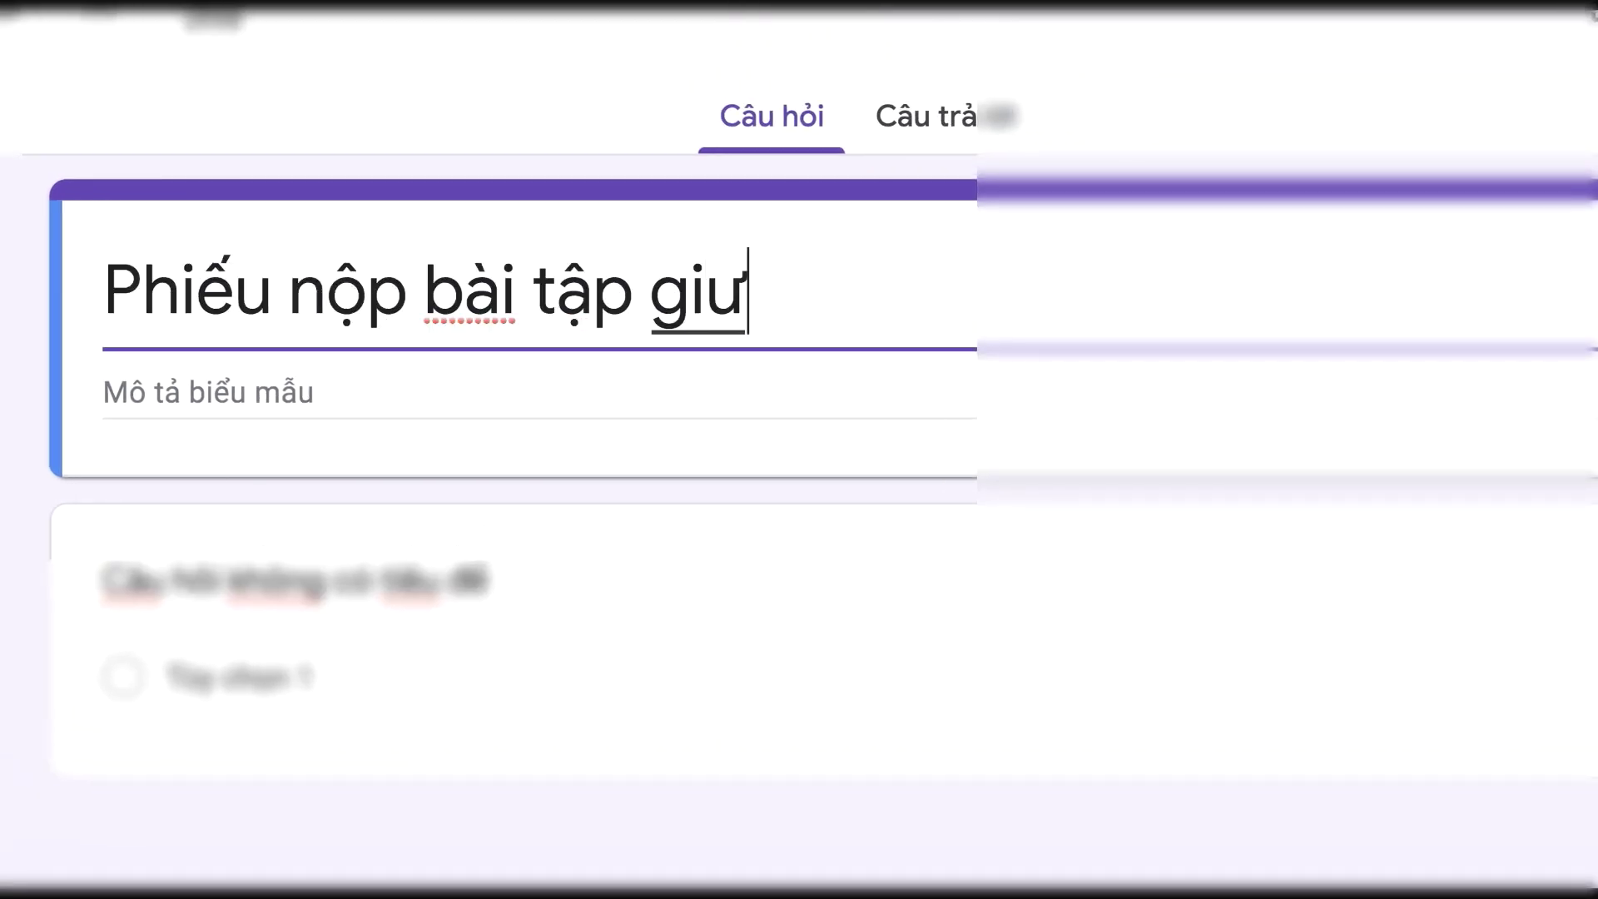
- Add the form description 'Môn A, lớp B, năm C, cô D, trường E'
{"action": "left_click", "coordinate": [104, 392]}
{"action": "type", "text": "Môn "}
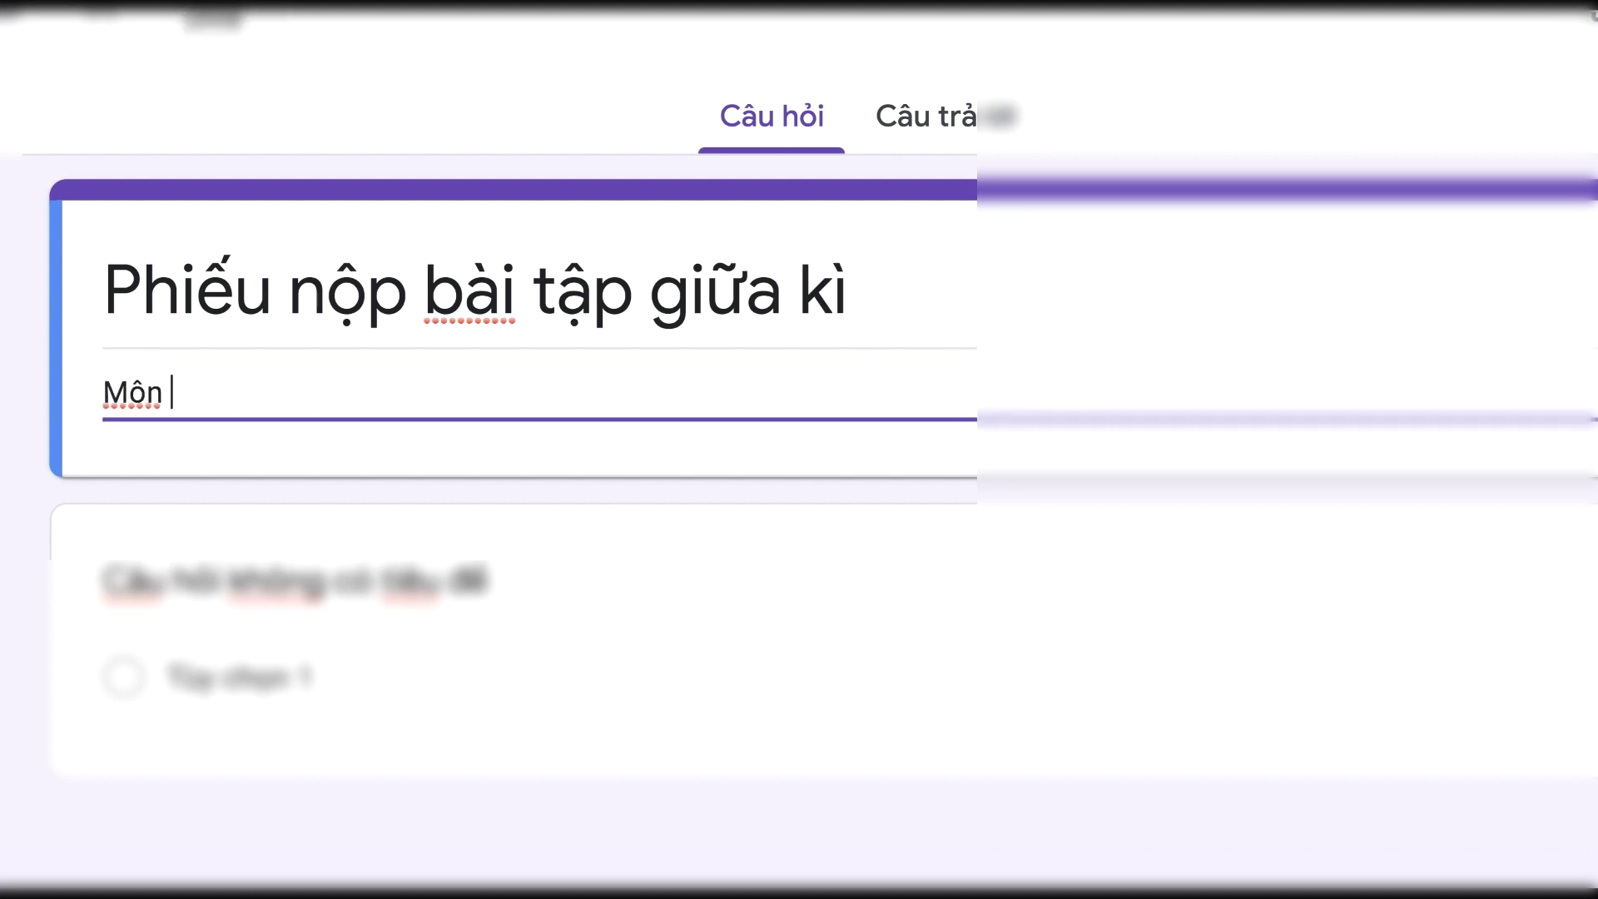
{"action": "type", "text": "A, lơp B, nă"}
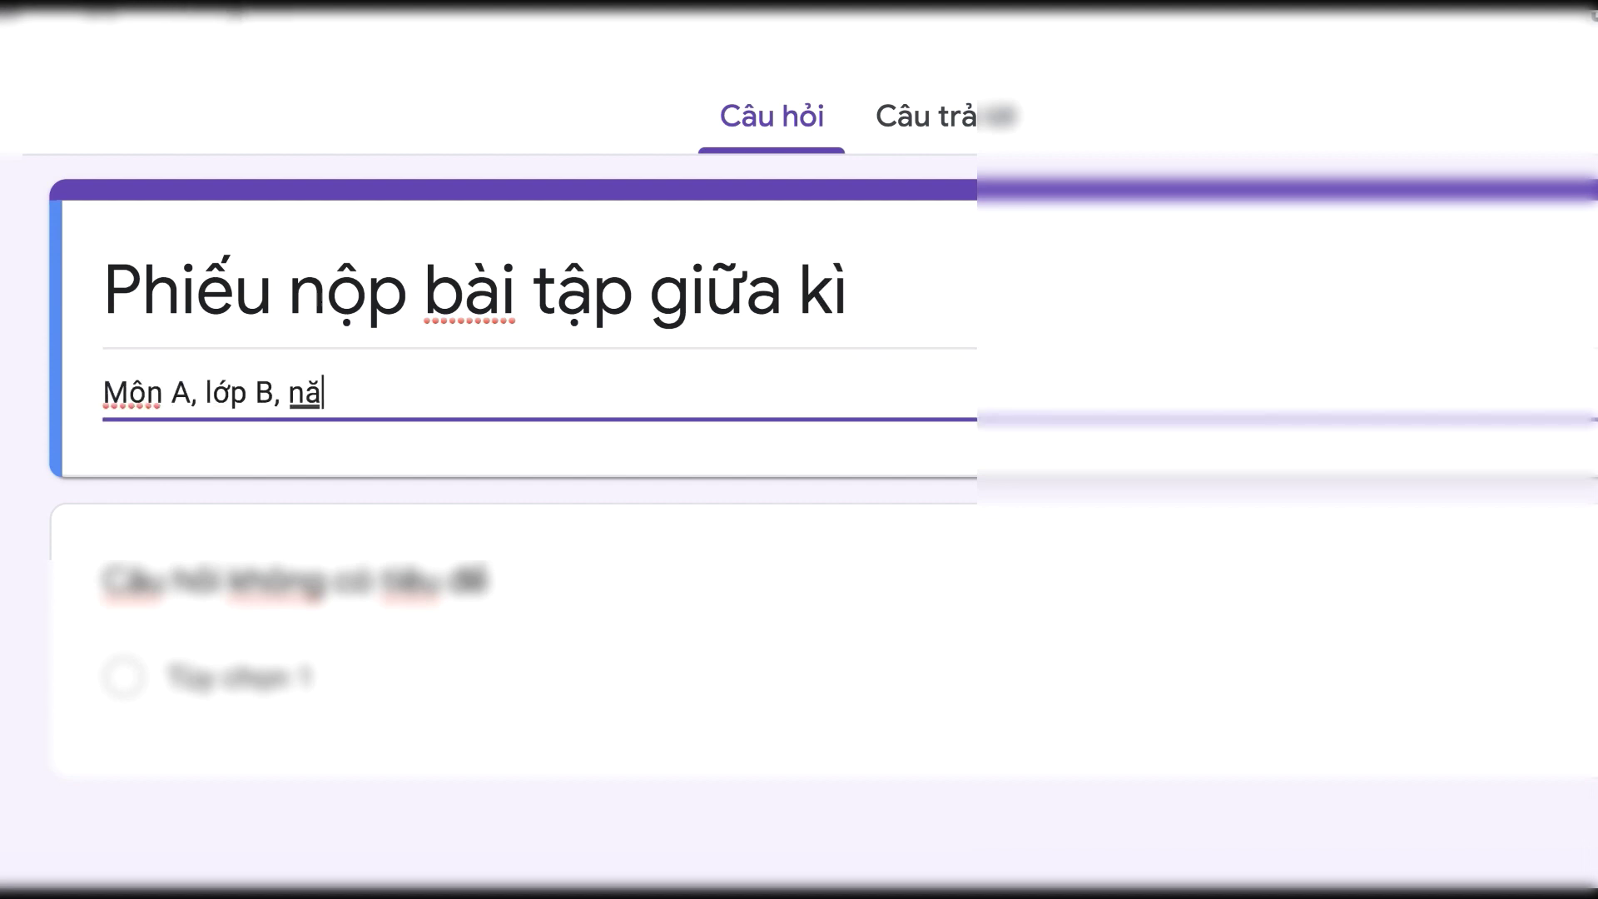
{"action": "type", "text": "m C, cô D, trường E...."}
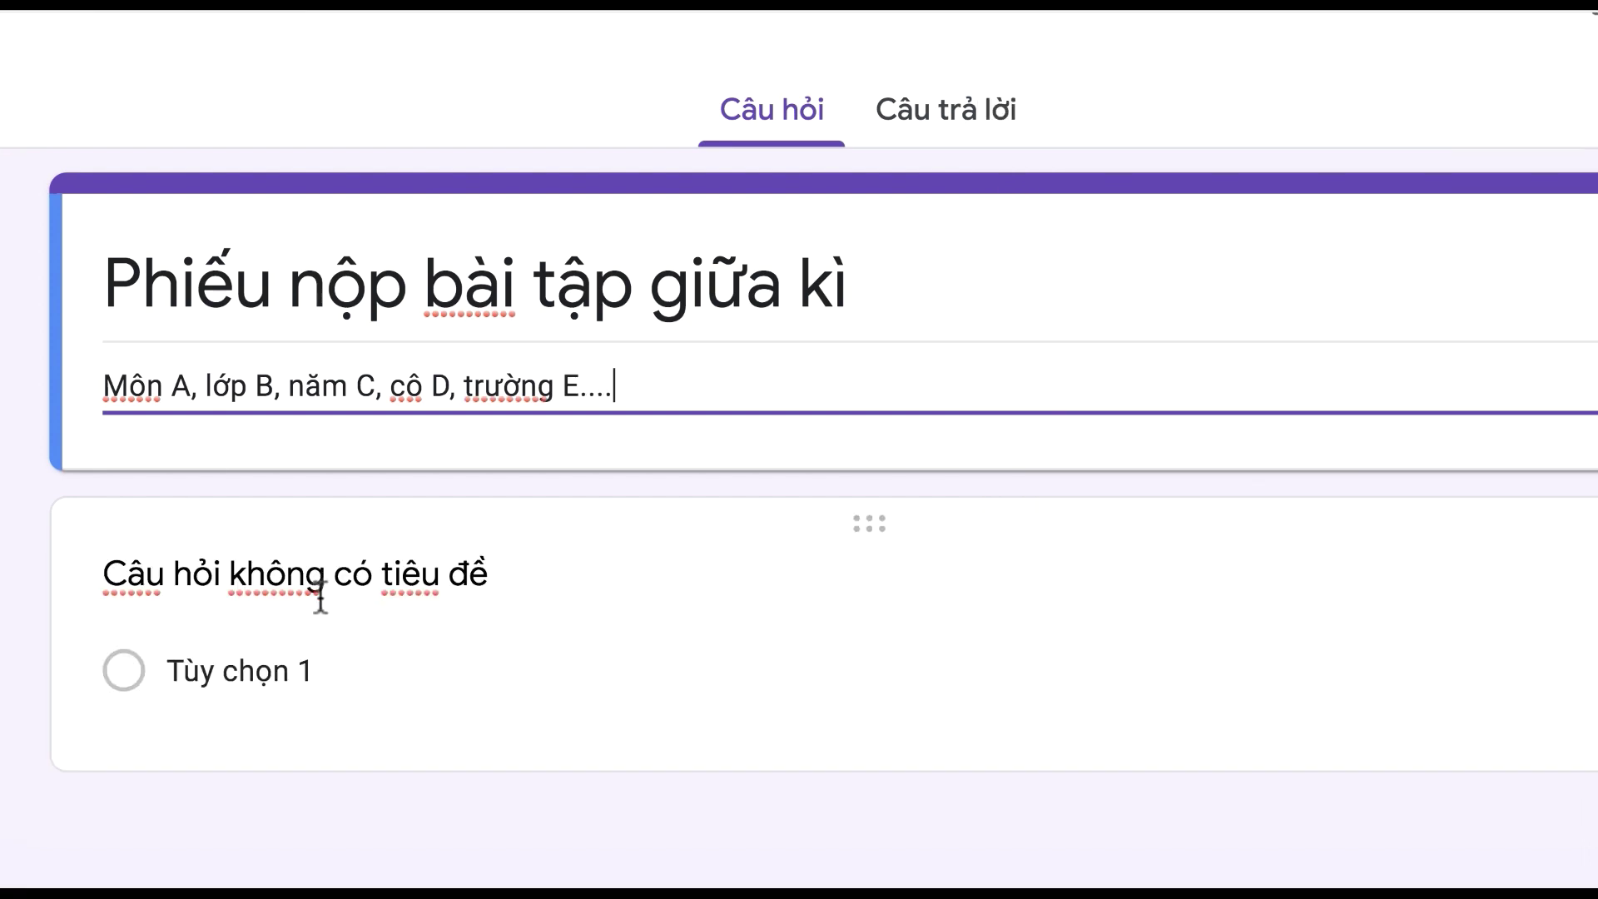
{"action": "scroll", "coordinate": [313, 599], "scroll_direction": "down", "scroll_amount": 1}
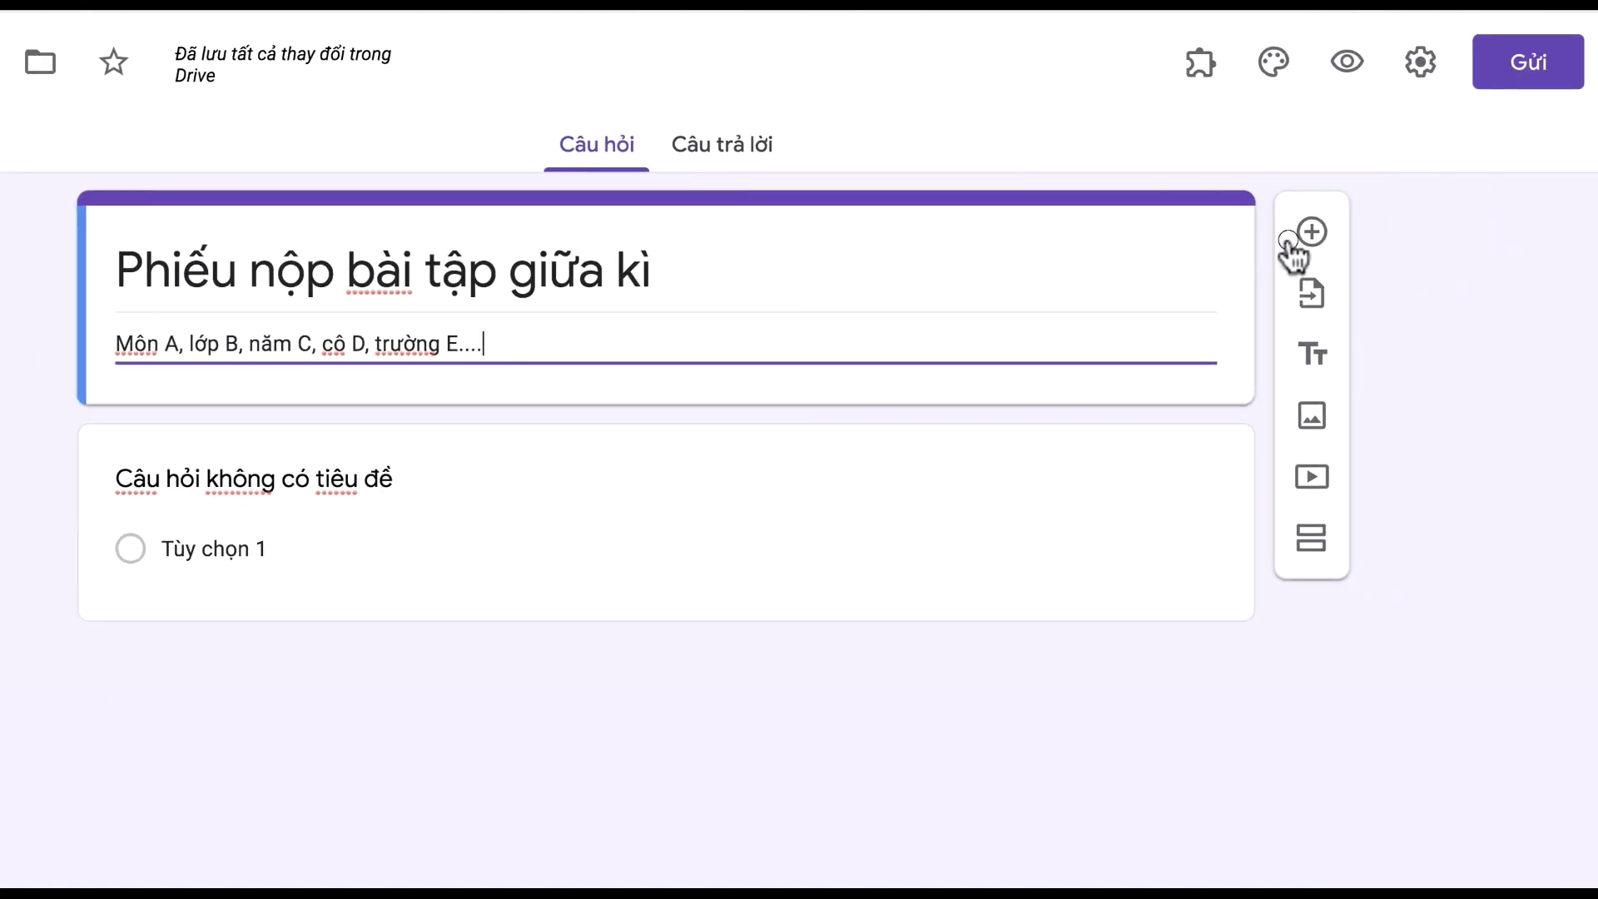
- Add a 'Họ tên' short-answer question, then a new question titled 'Buổi học'
{"action": "left_click", "coordinate": [1312, 231]}
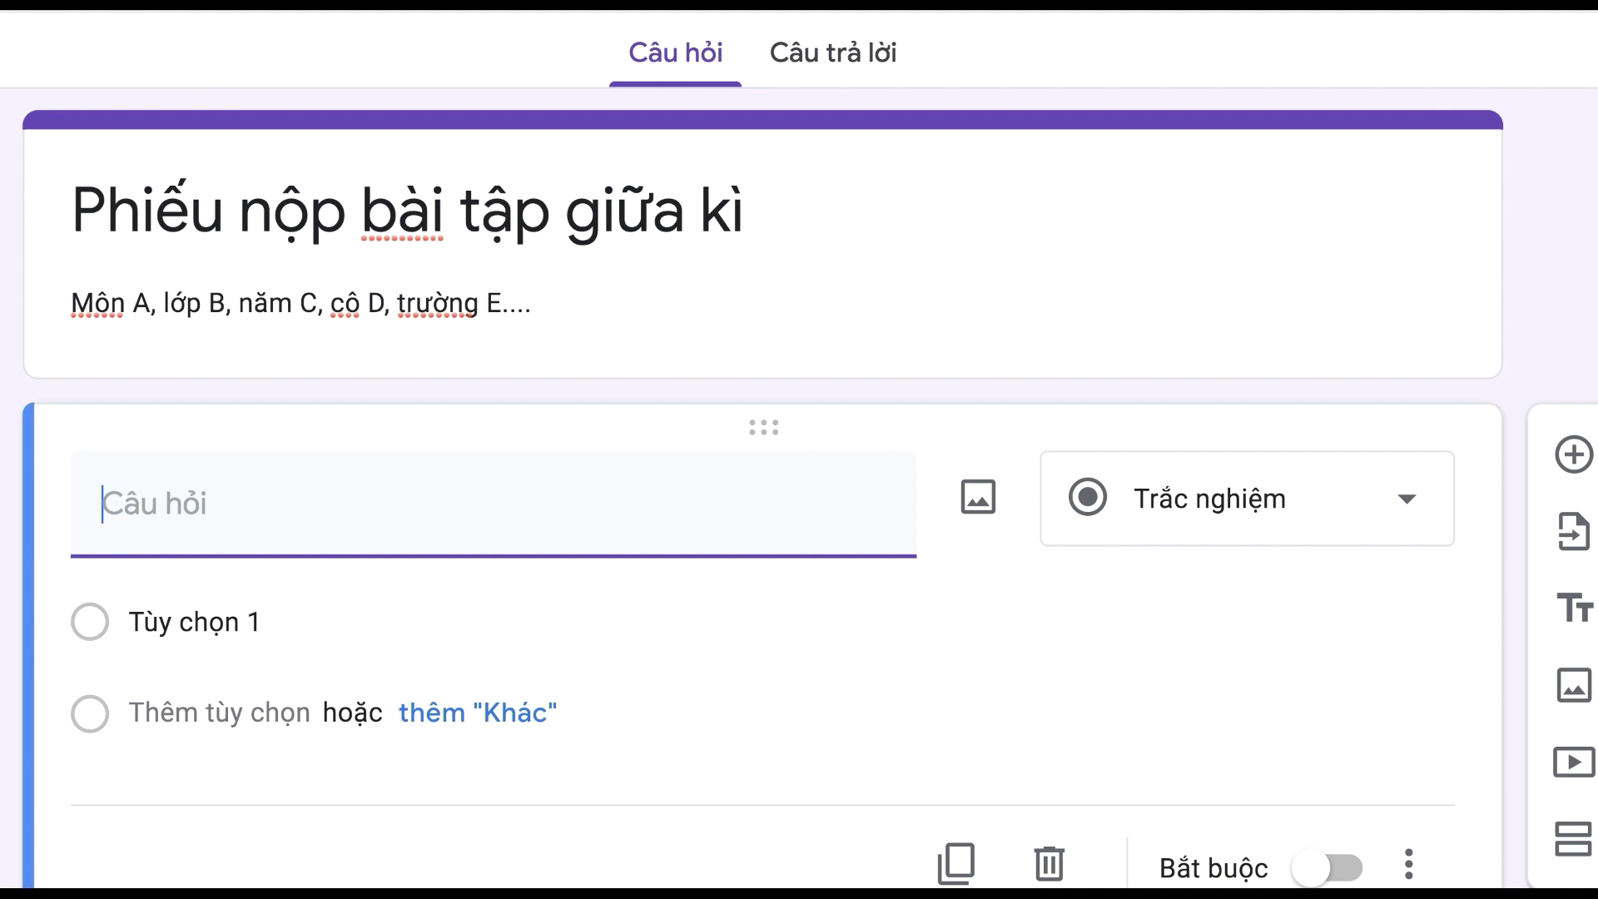
{"action": "type", "text": "Ho"}
{"action": "type", "text": " t"}
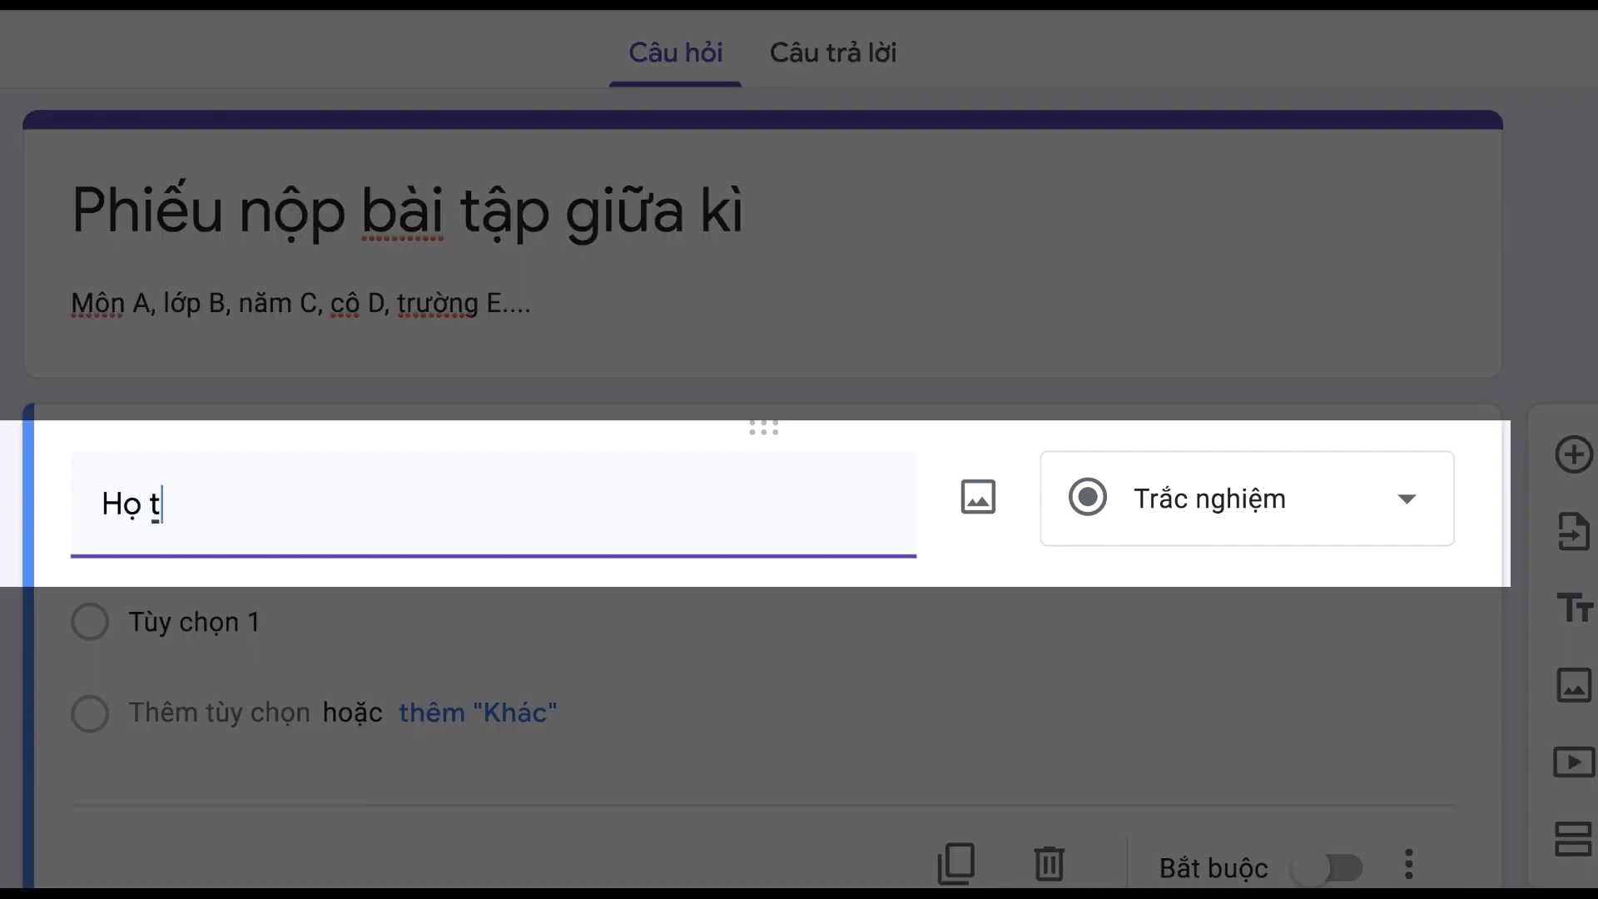
{"action": "type", "text": "en"}
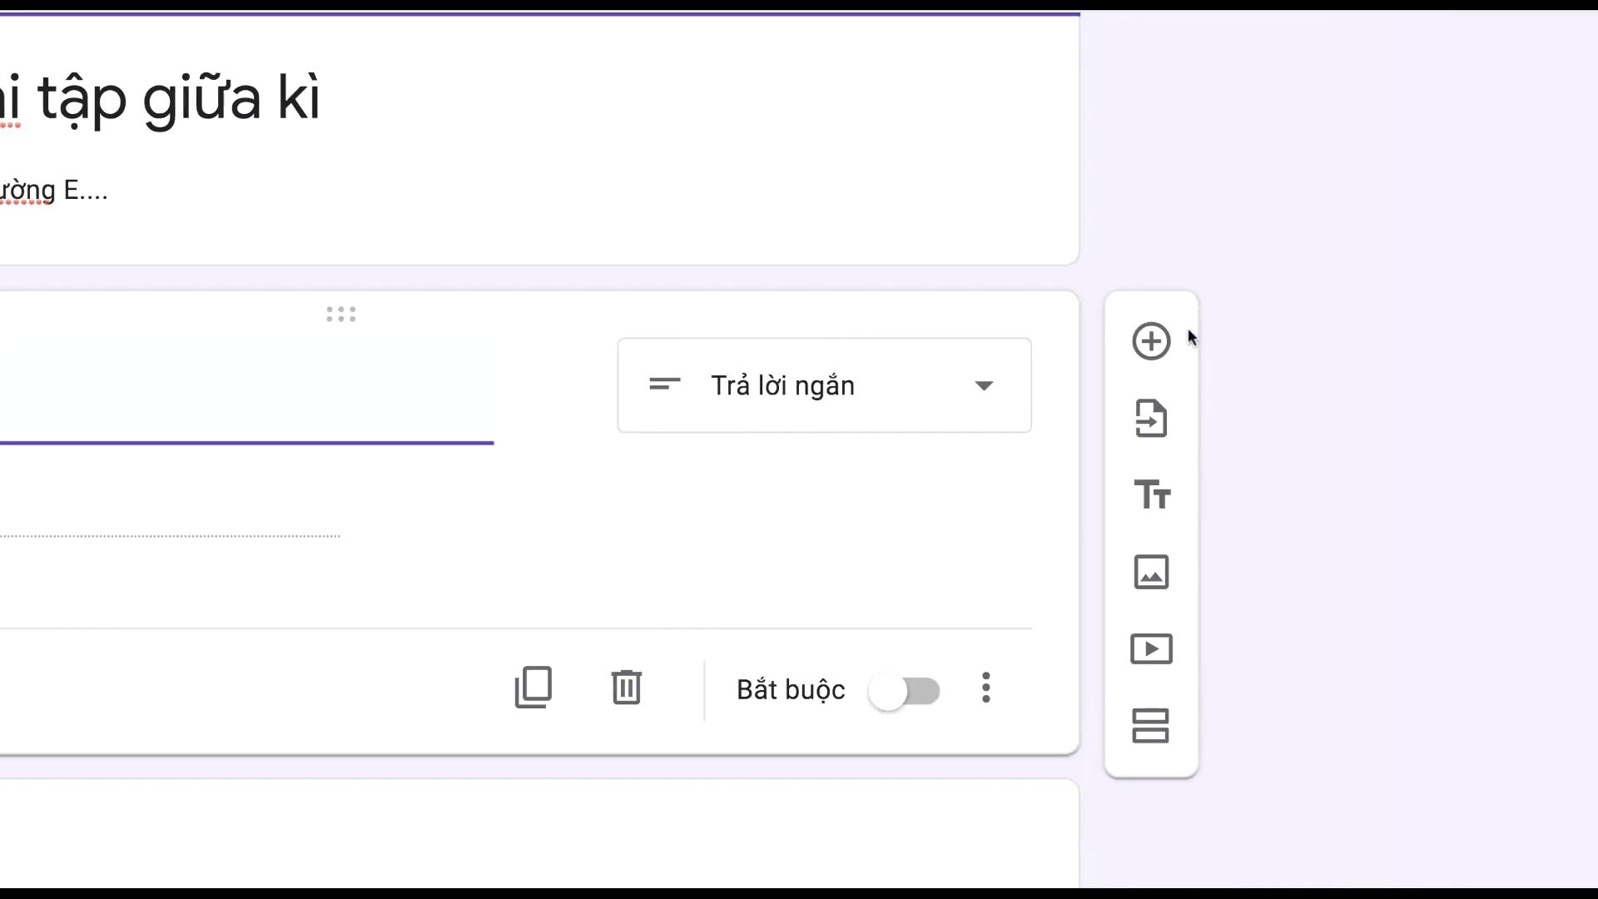
{"action": "left_click", "coordinate": [1155, 340]}
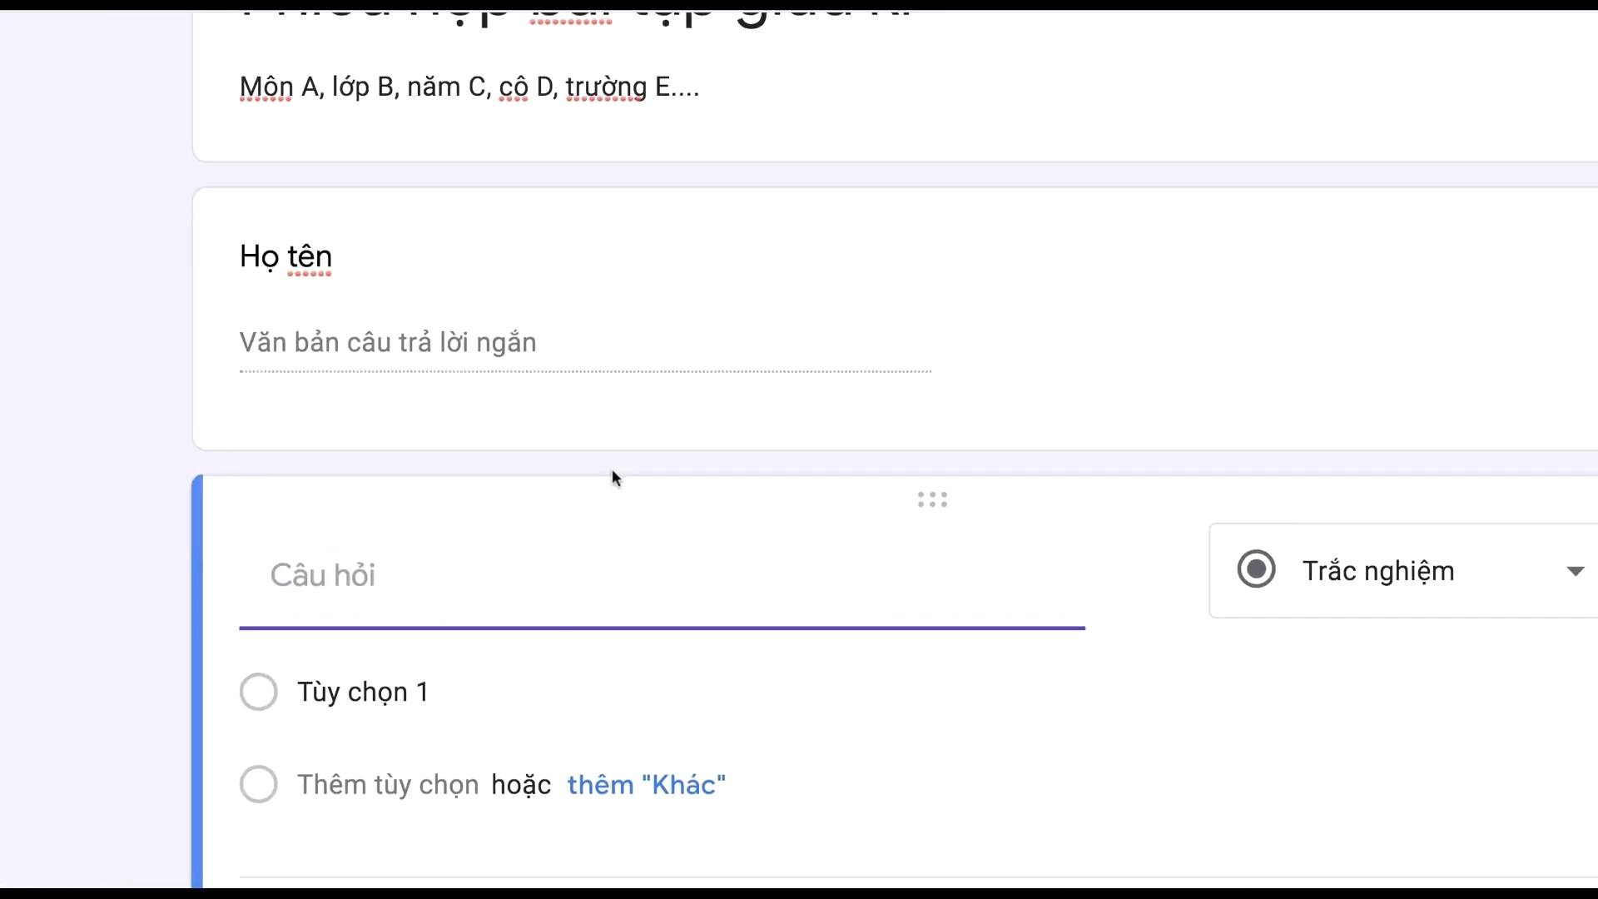
{"action": "type", "text": "Buổi học"}
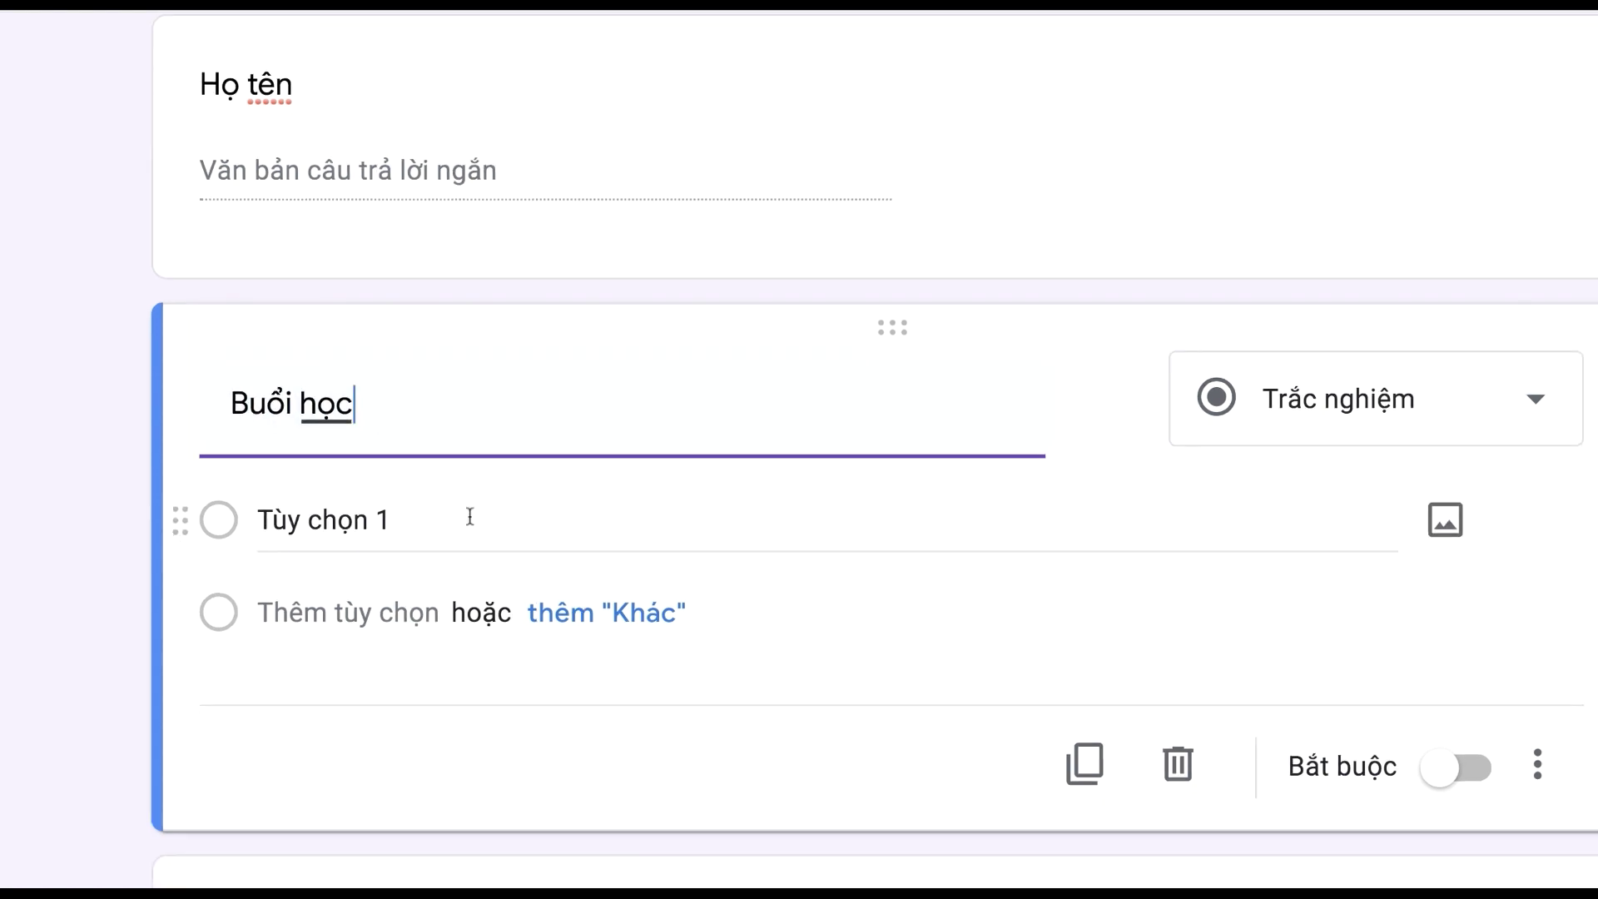
- Give 'Buổi học' the choices 2-4-6, 3-5-7, T7-CN and an 'Other' (Khác) option
{"action": "left_click", "coordinate": [459, 562]}
{"action": "type", "text": "2-4-6"}
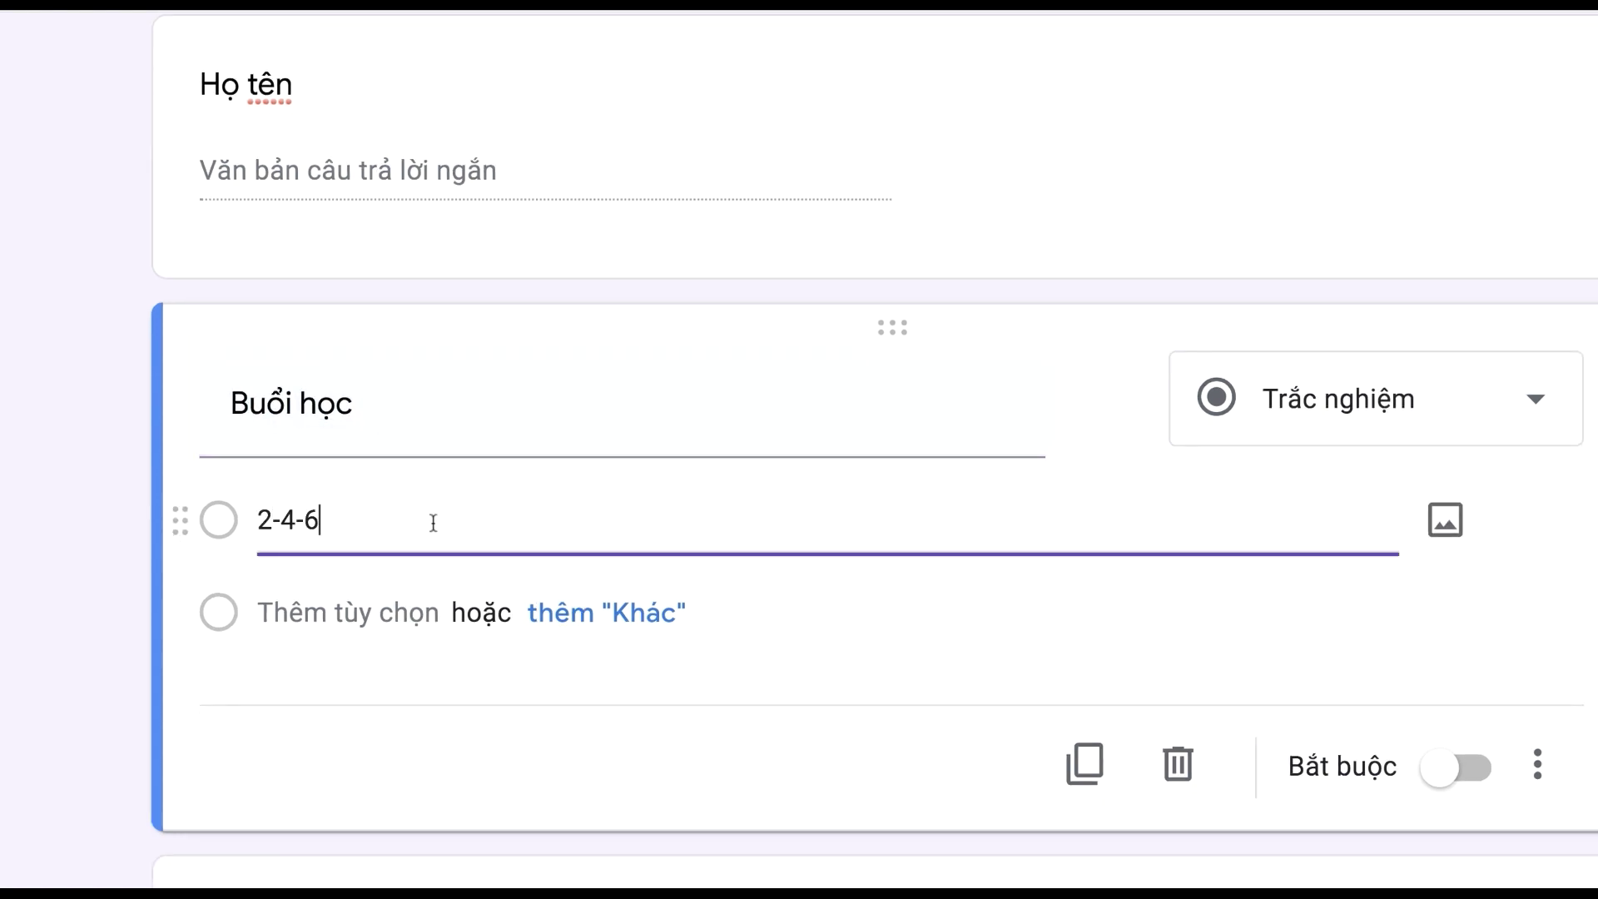
{"action": "left_click", "coordinate": [356, 614]}
{"action": "type", "text": "3-5-7"}
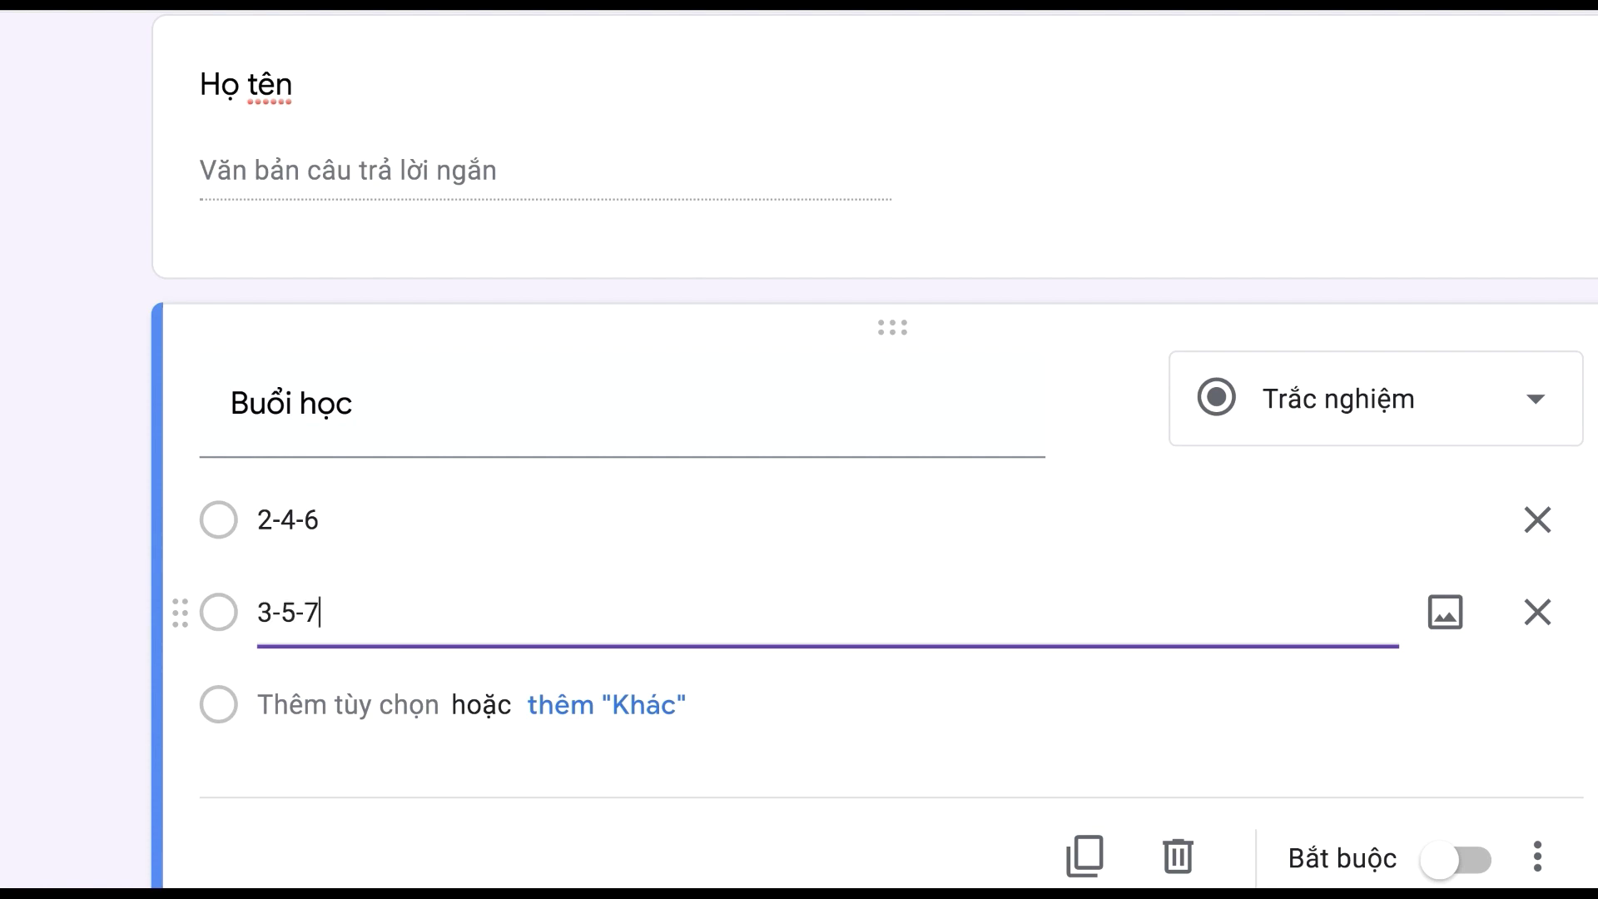
{"action": "key", "text": "Return"}
{"action": "type", "text": "t"}
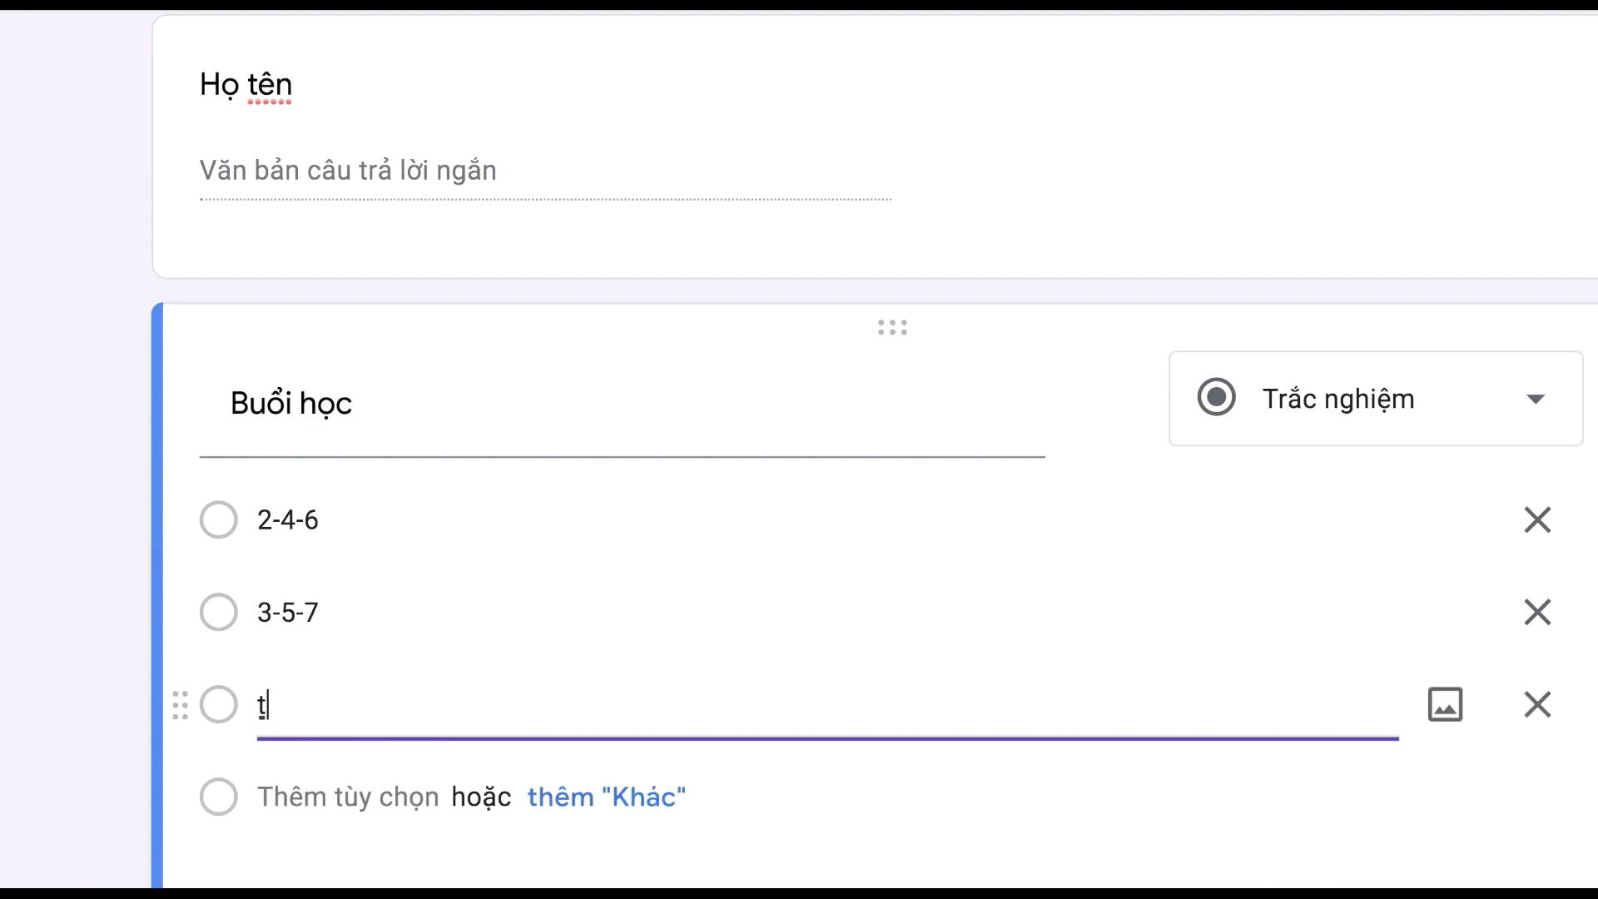
{"action": "type", "text": "7-CN"}
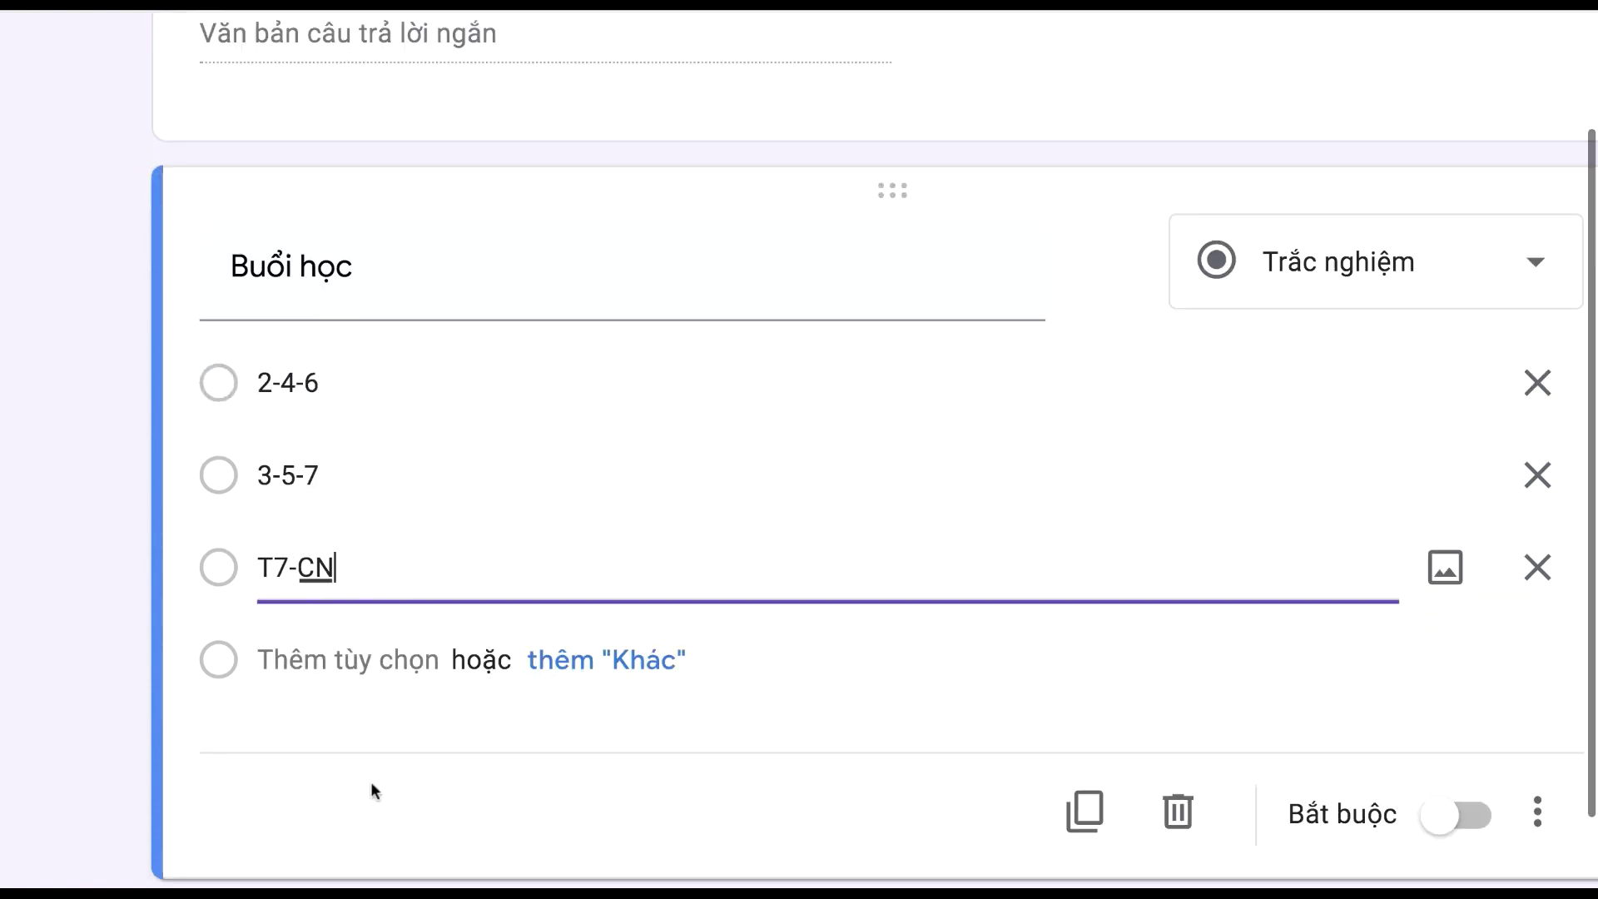
{"action": "left_click", "coordinate": [639, 797]}
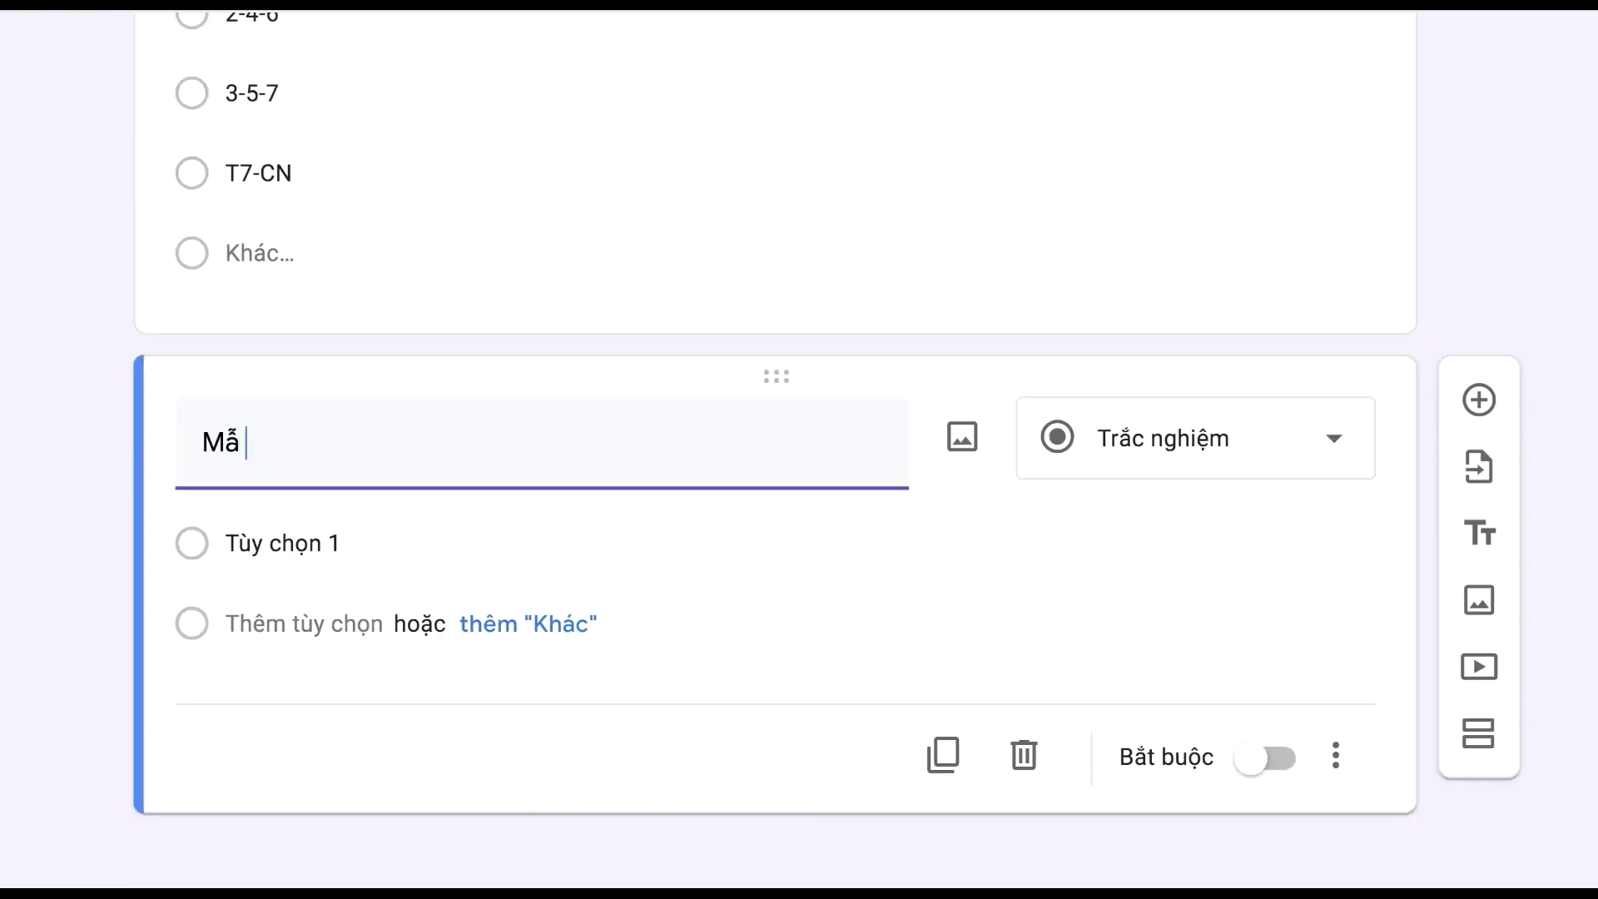
- Add questions Mã số (numbers only), Ngày sinh (date) and SĐT (short answer)
{"action": "type", "text": "x số"}
{"action": "scroll", "coordinate": [726, 480], "scroll_direction": "down", "scroll_amount": 3}
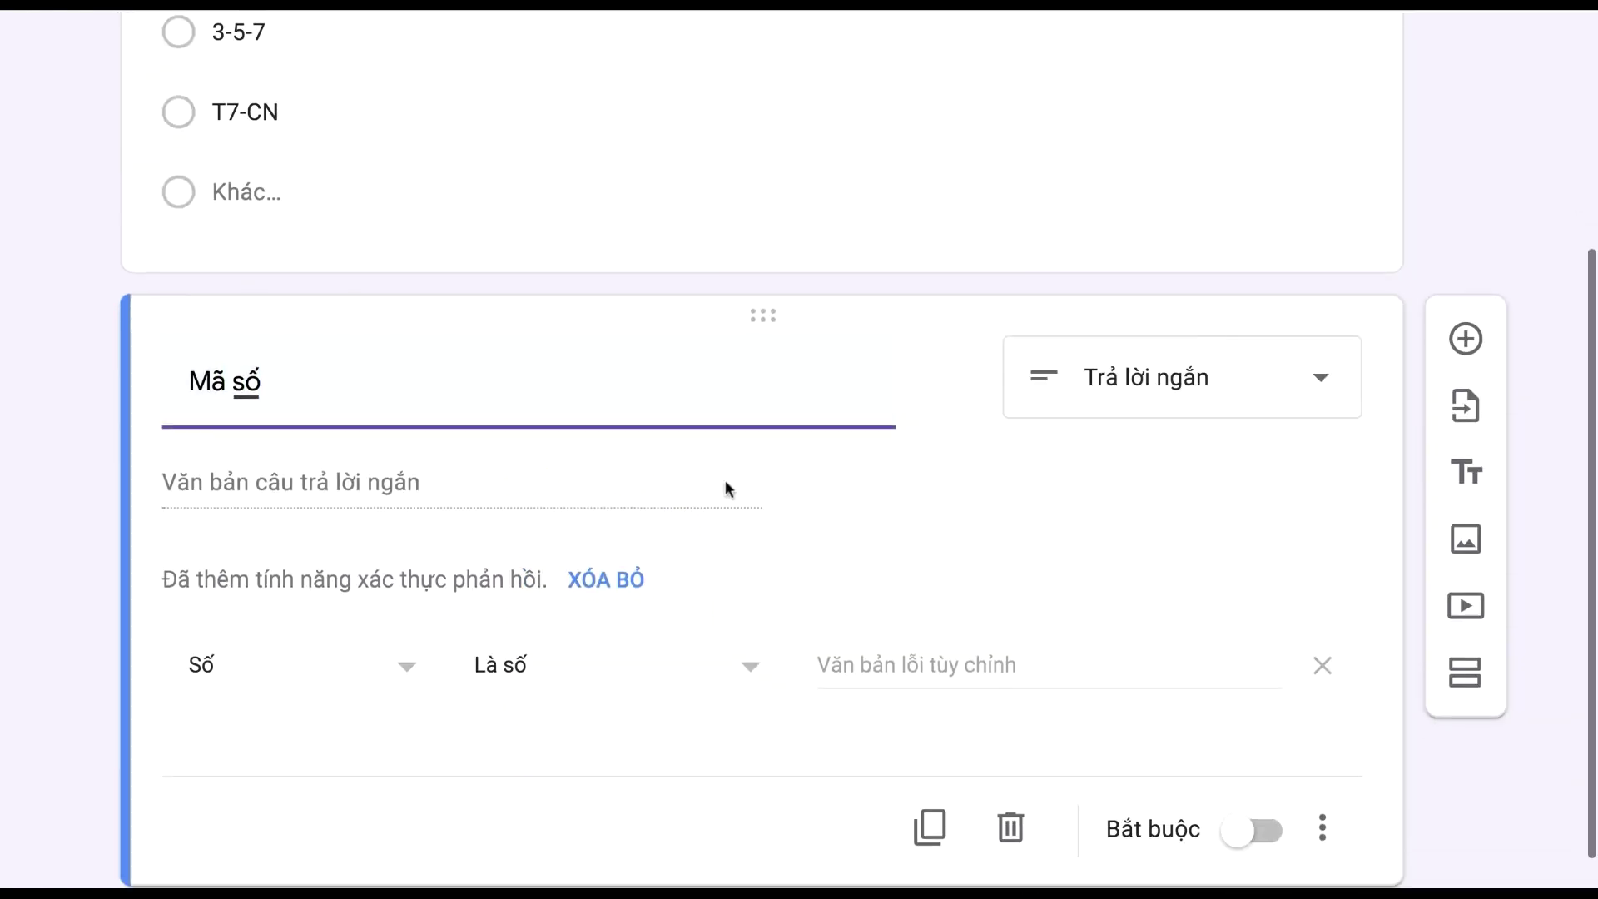
{"action": "left_click", "coordinate": [1465, 247]}
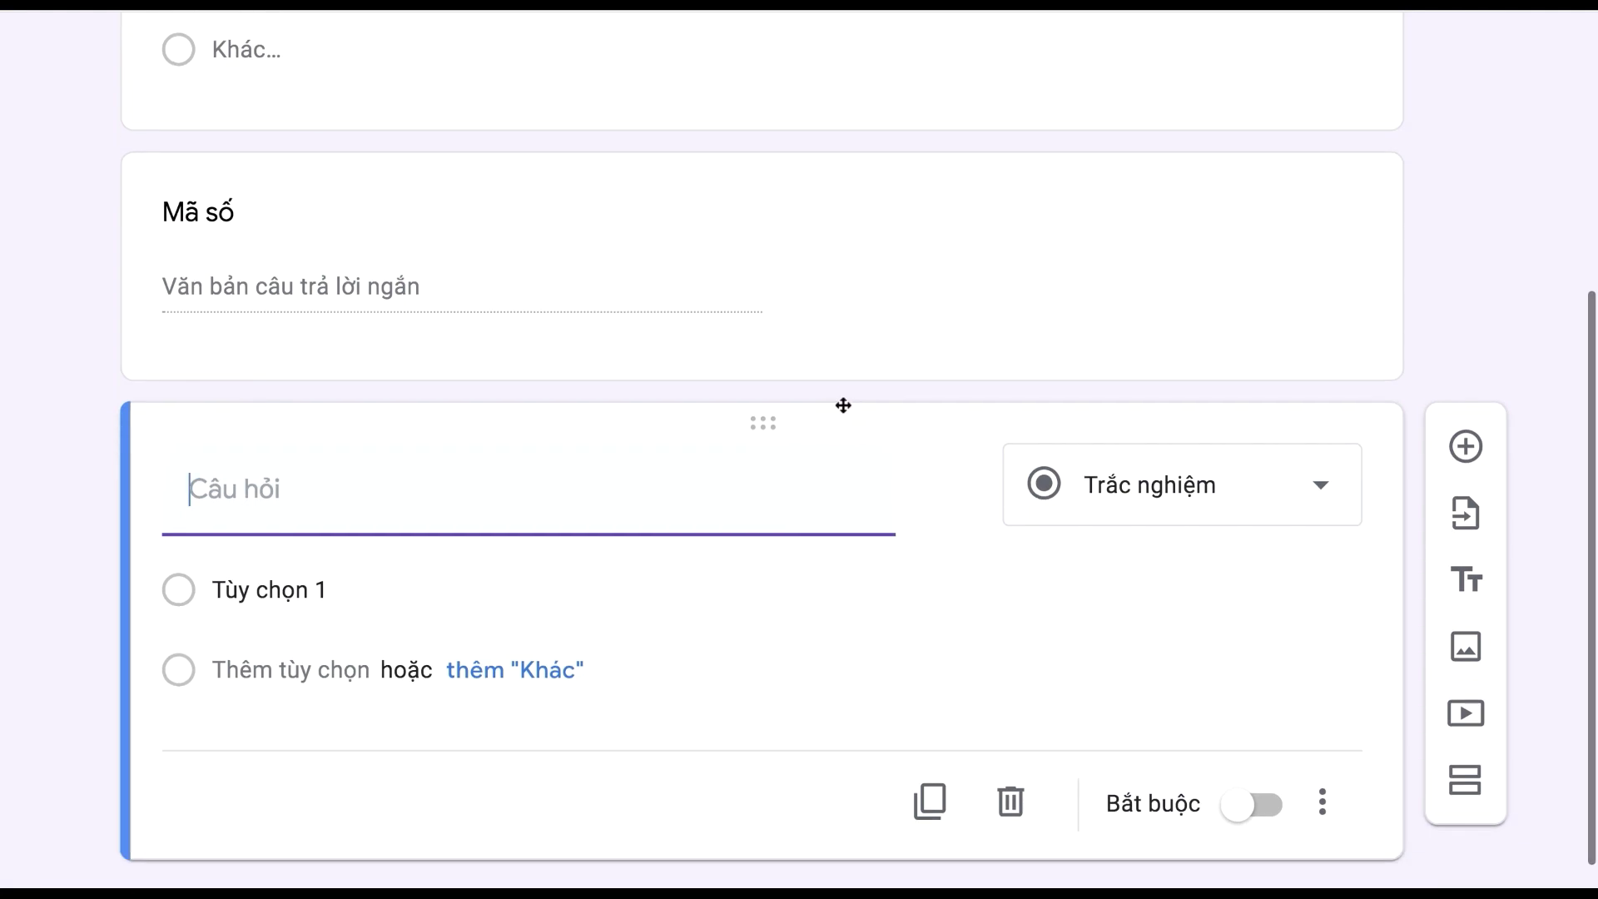
{"action": "type", "text": "Ngayf sinh"}
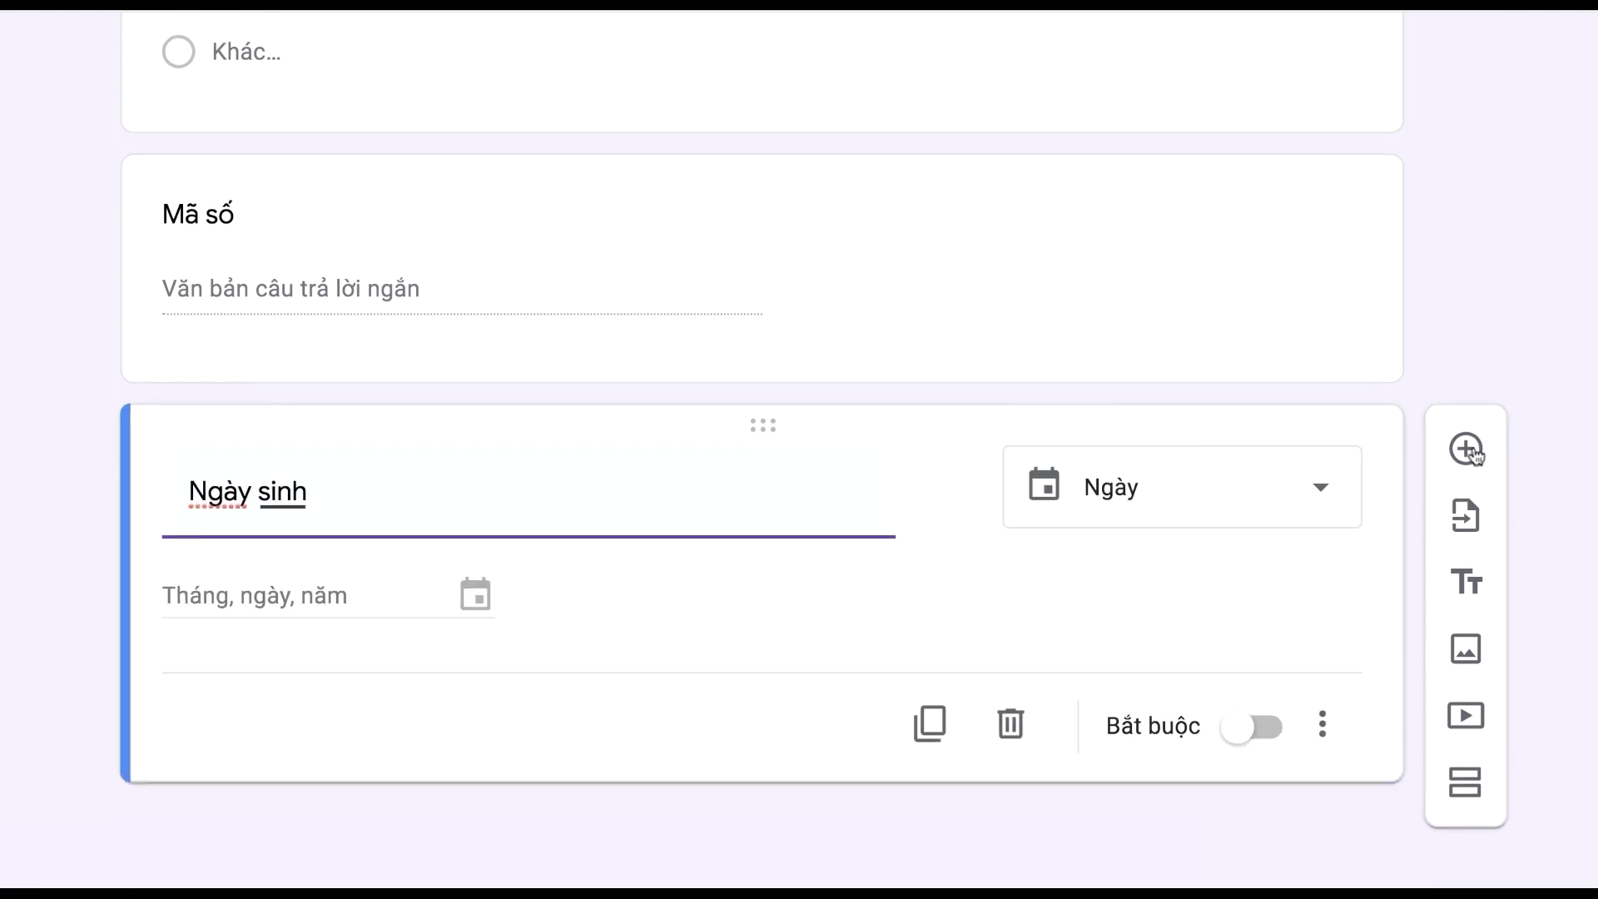
{"action": "left_click", "coordinate": [1465, 446]}
{"action": "type", "text": "SDDT"}
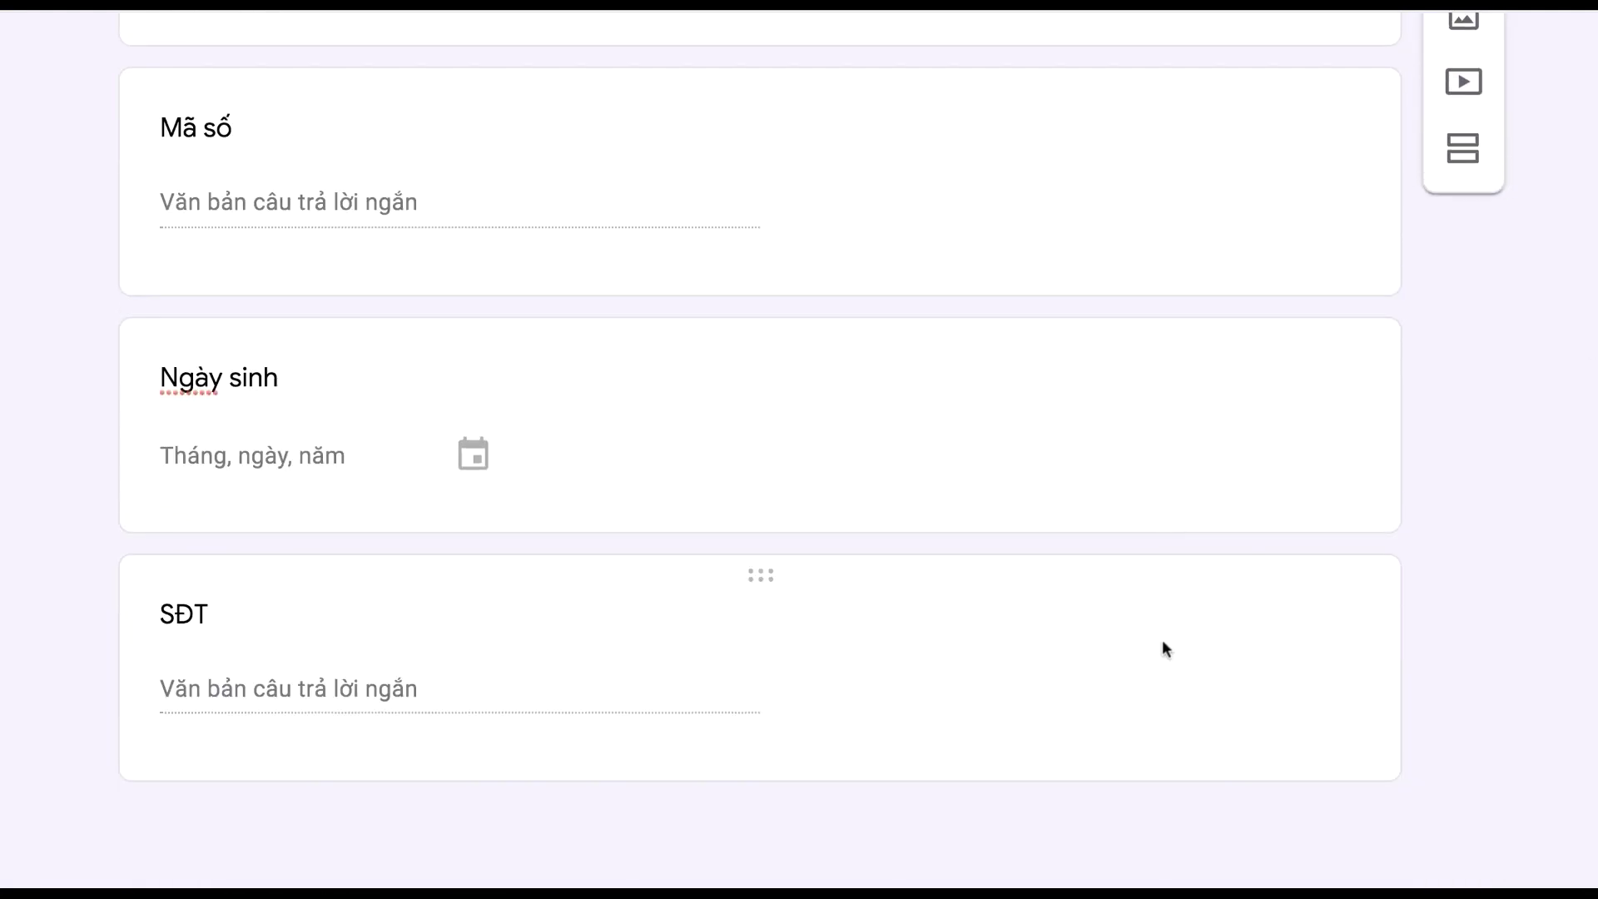
{"action": "left_click", "coordinate": [1162, 646]}
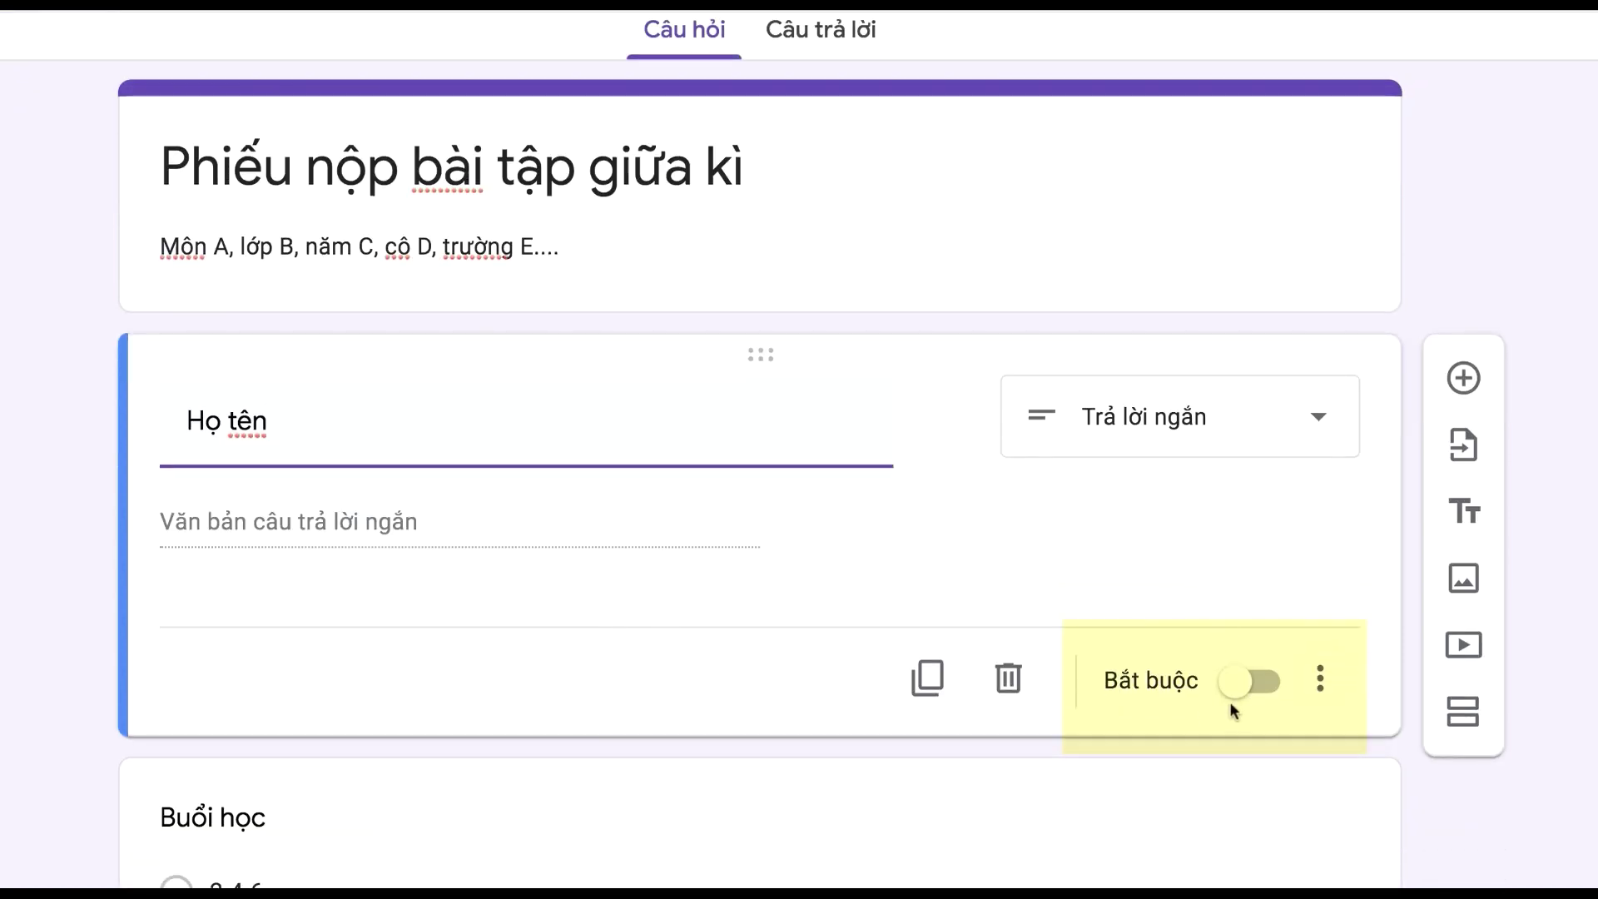
- Make 'Họ tên' required and show the type list for the new blank question
{"action": "left_click", "coordinate": [1238, 682]}
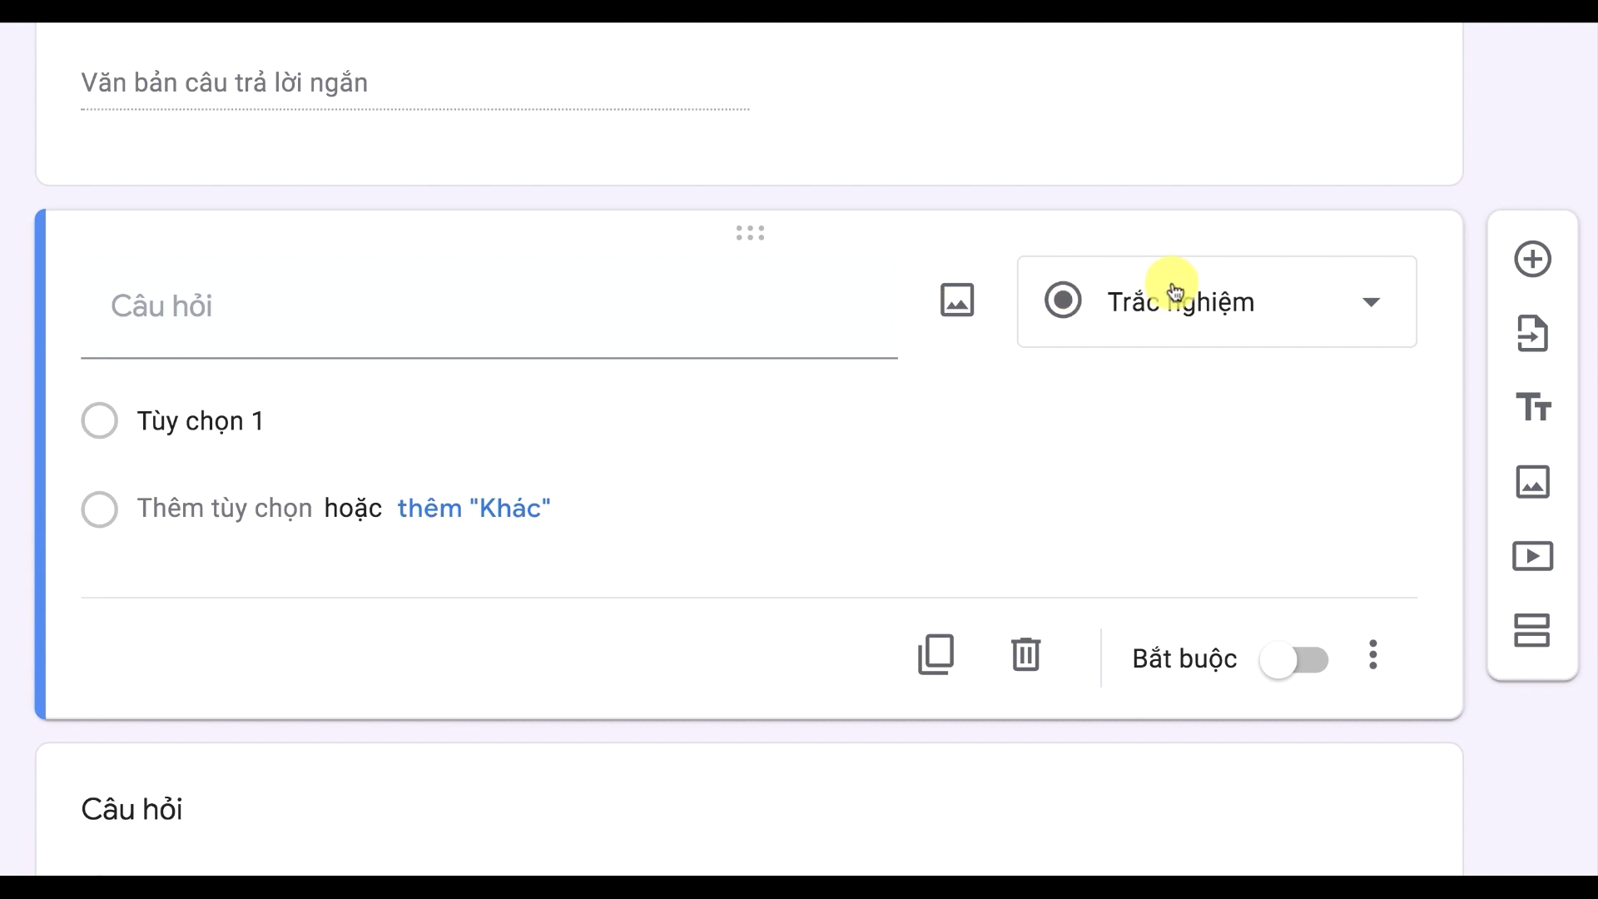
{"action": "left_click", "coordinate": [1144, 287]}
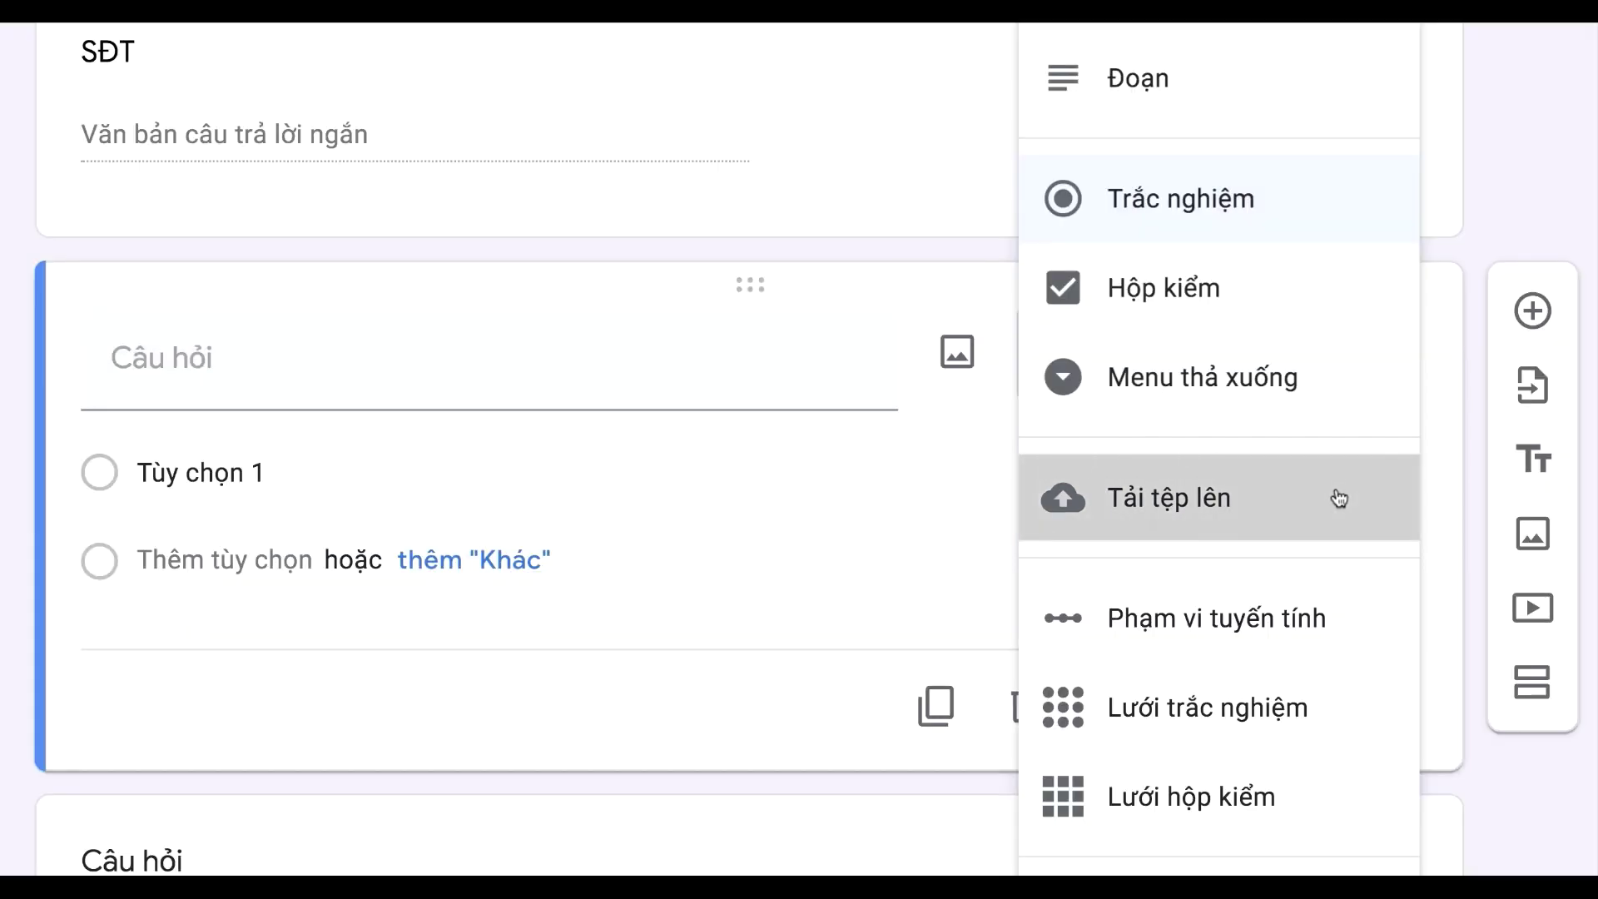
- Make the question a file upload titled 'Nộp bài ở đây' with description 'Hạn nộp bài, tiệu chi chấm đi'
{"action": "left_click", "coordinate": [1337, 497]}
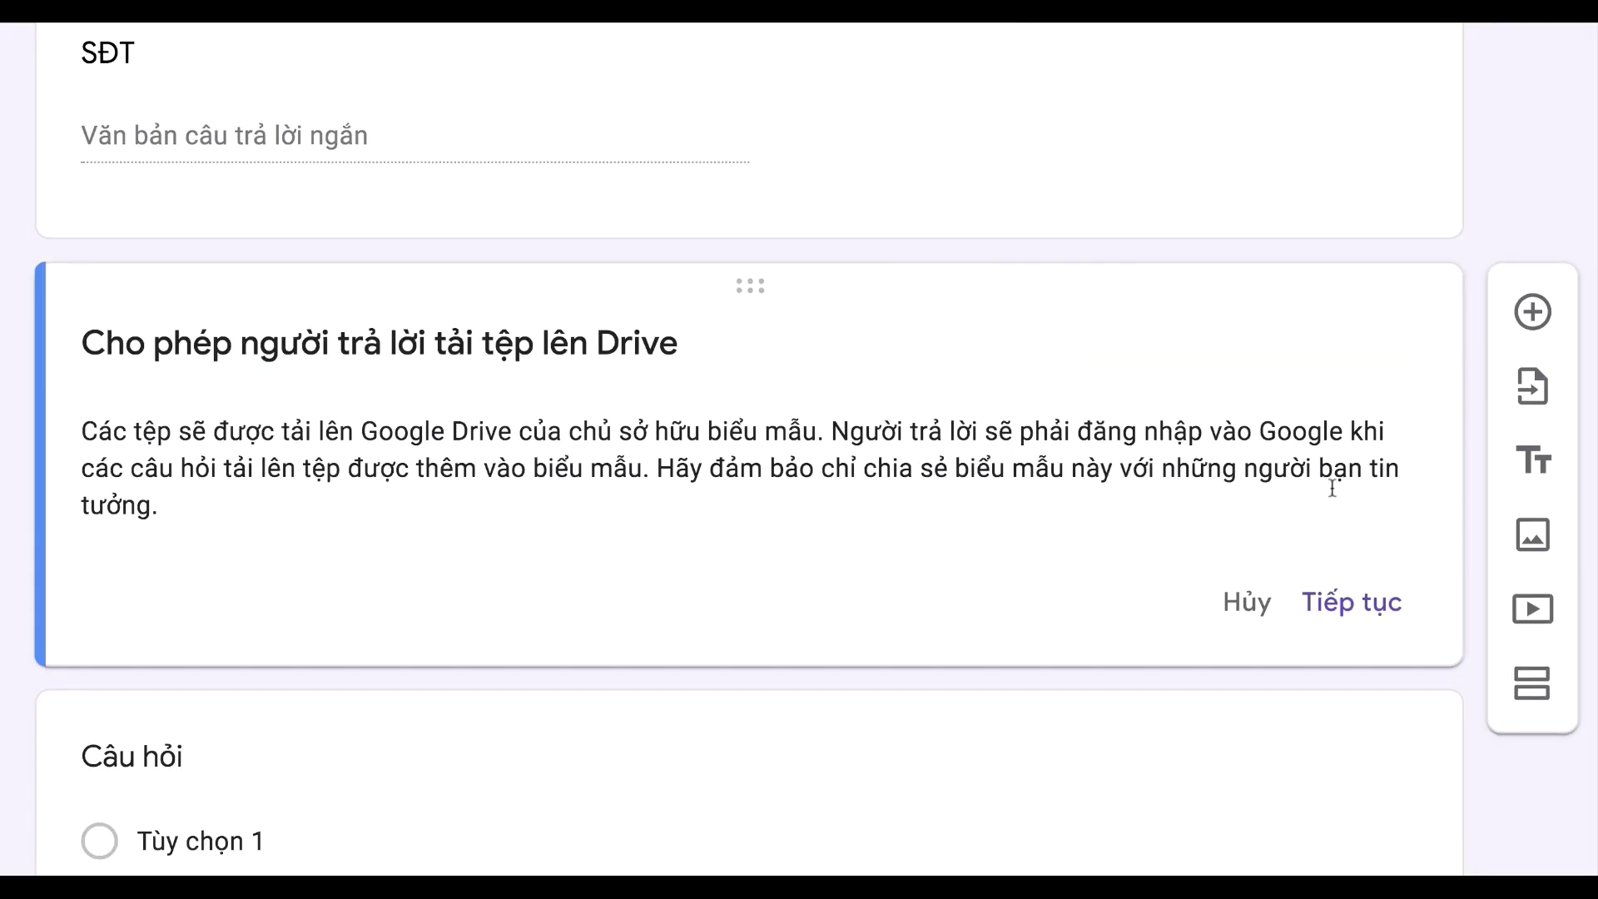
{"action": "left_click", "coordinate": [1363, 601]}
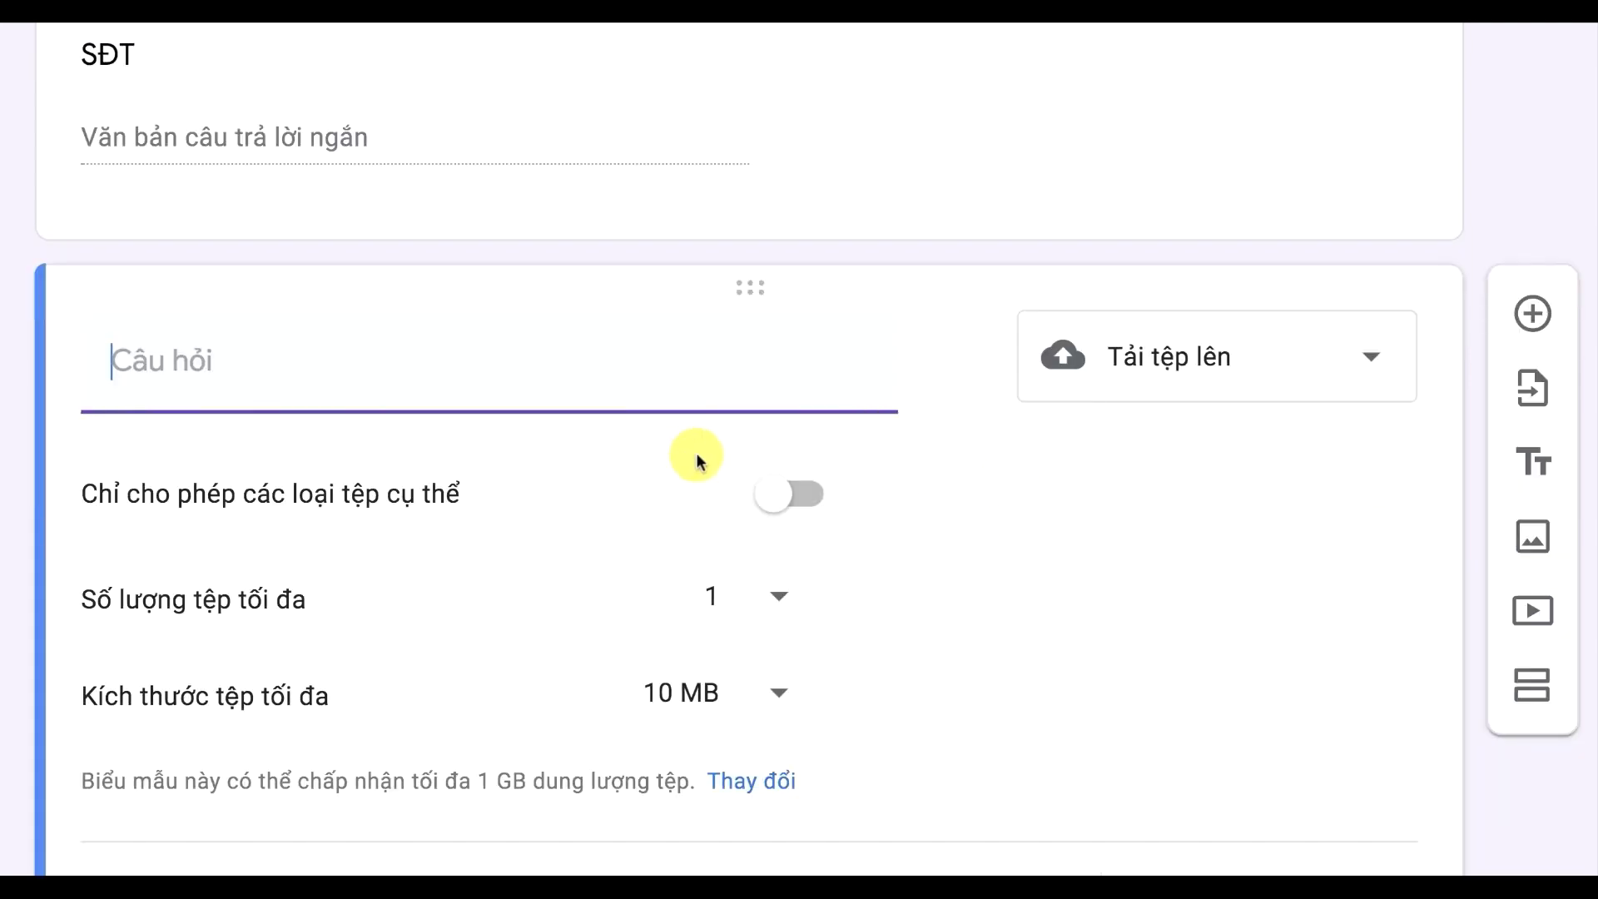
{"action": "type", "text": "Nộp bài ở đây"}
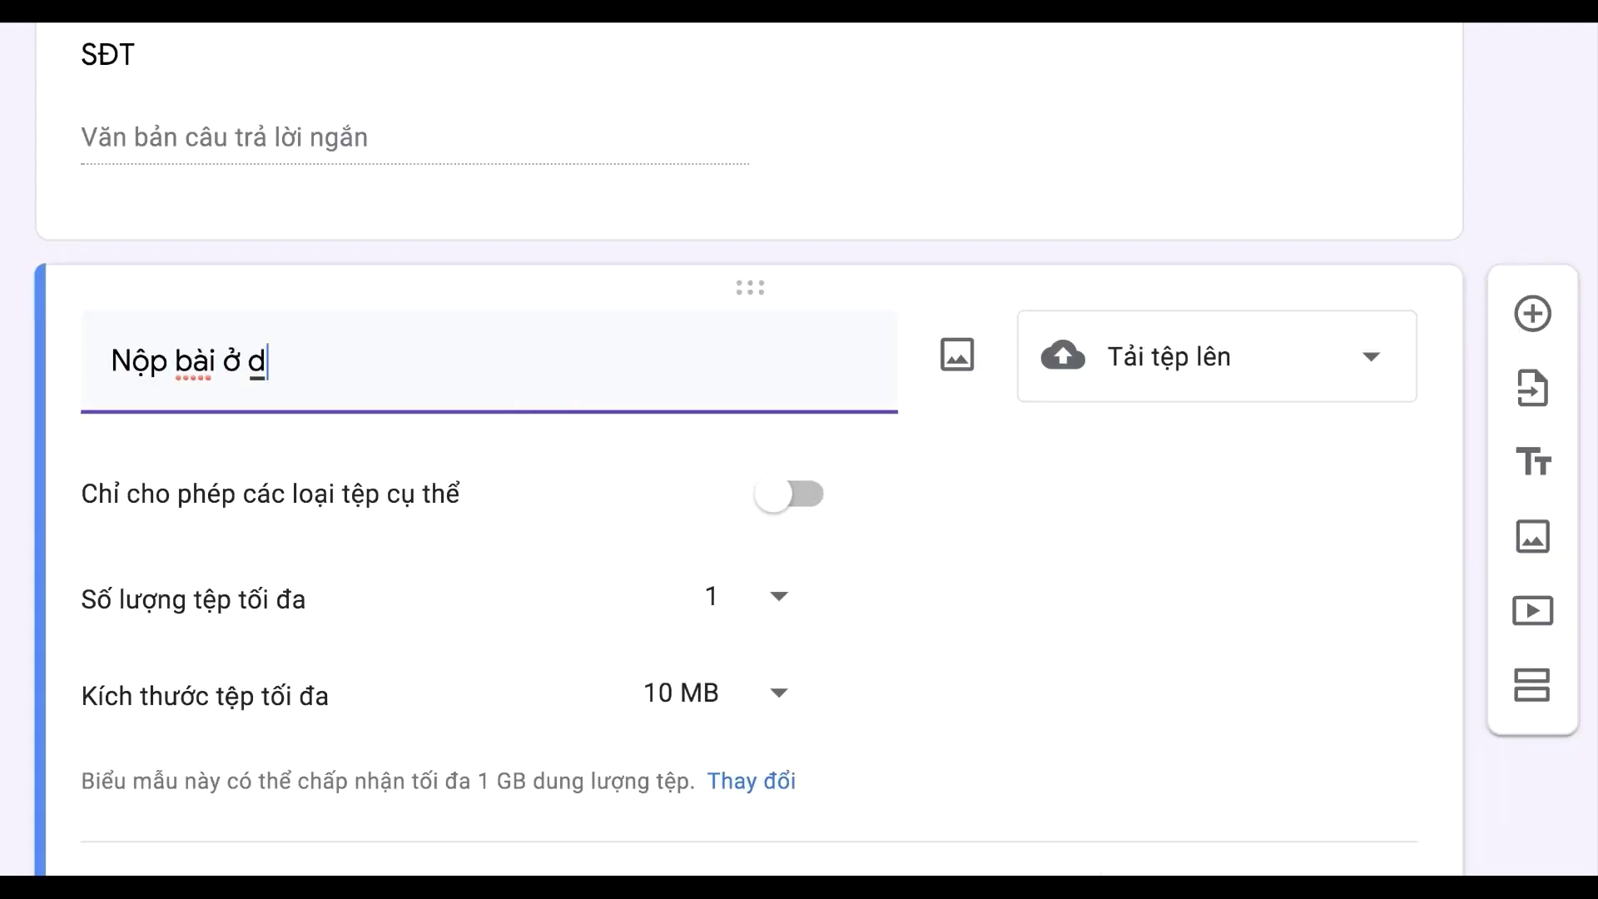
{"action": "scroll", "coordinate": [1275, 571], "scroll_direction": "down", "scroll_amount": 1}
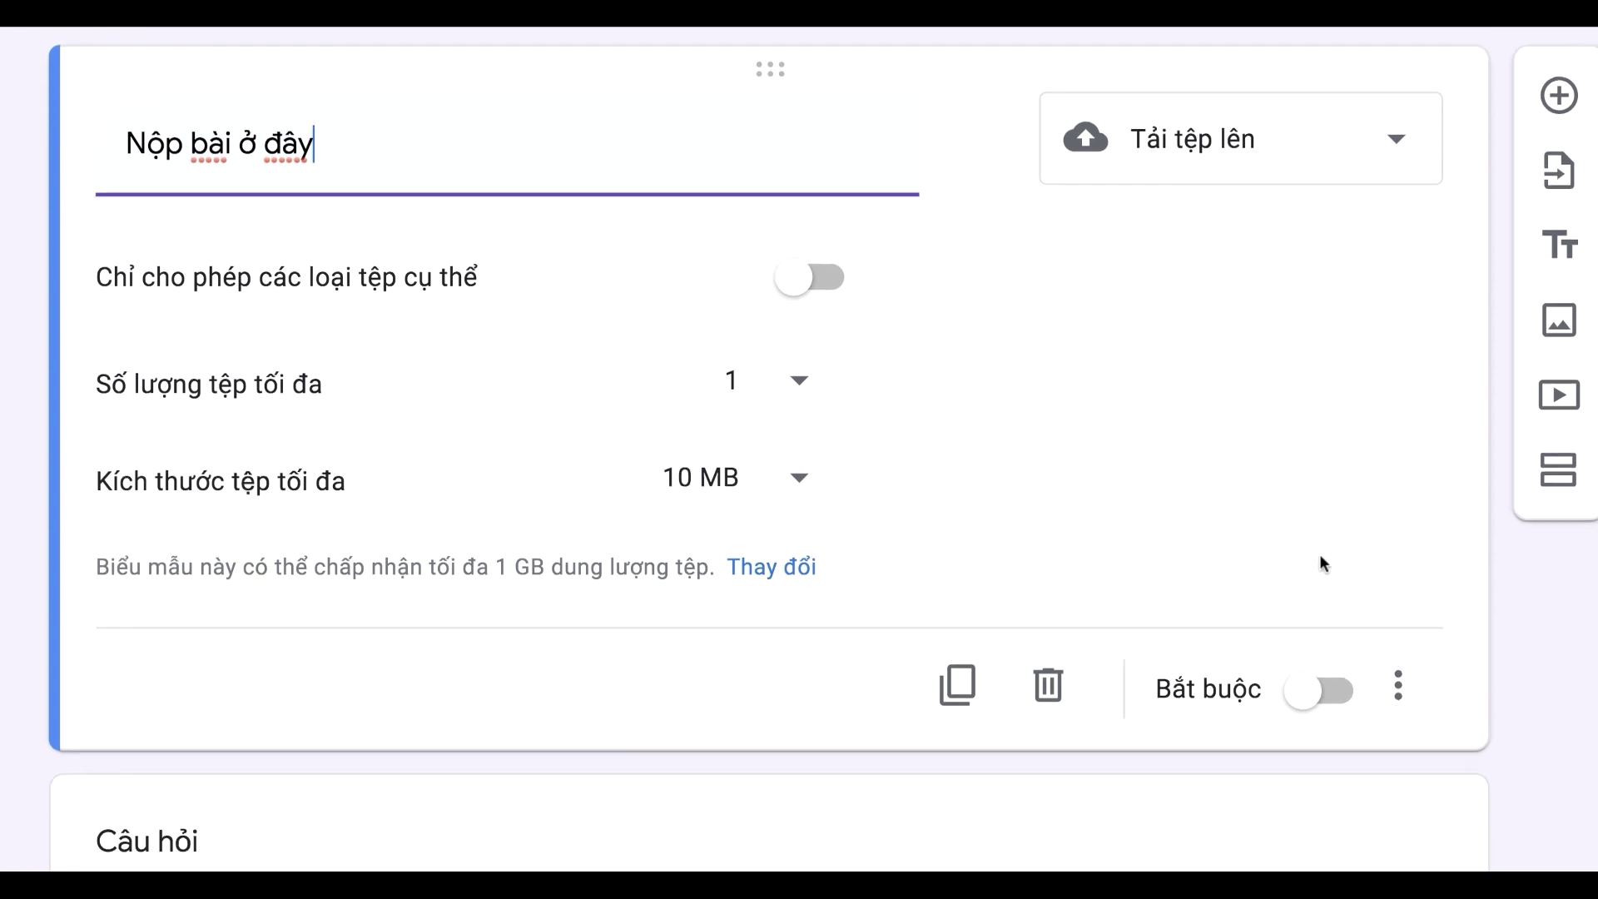
{"action": "left_click", "coordinate": [1403, 682]}
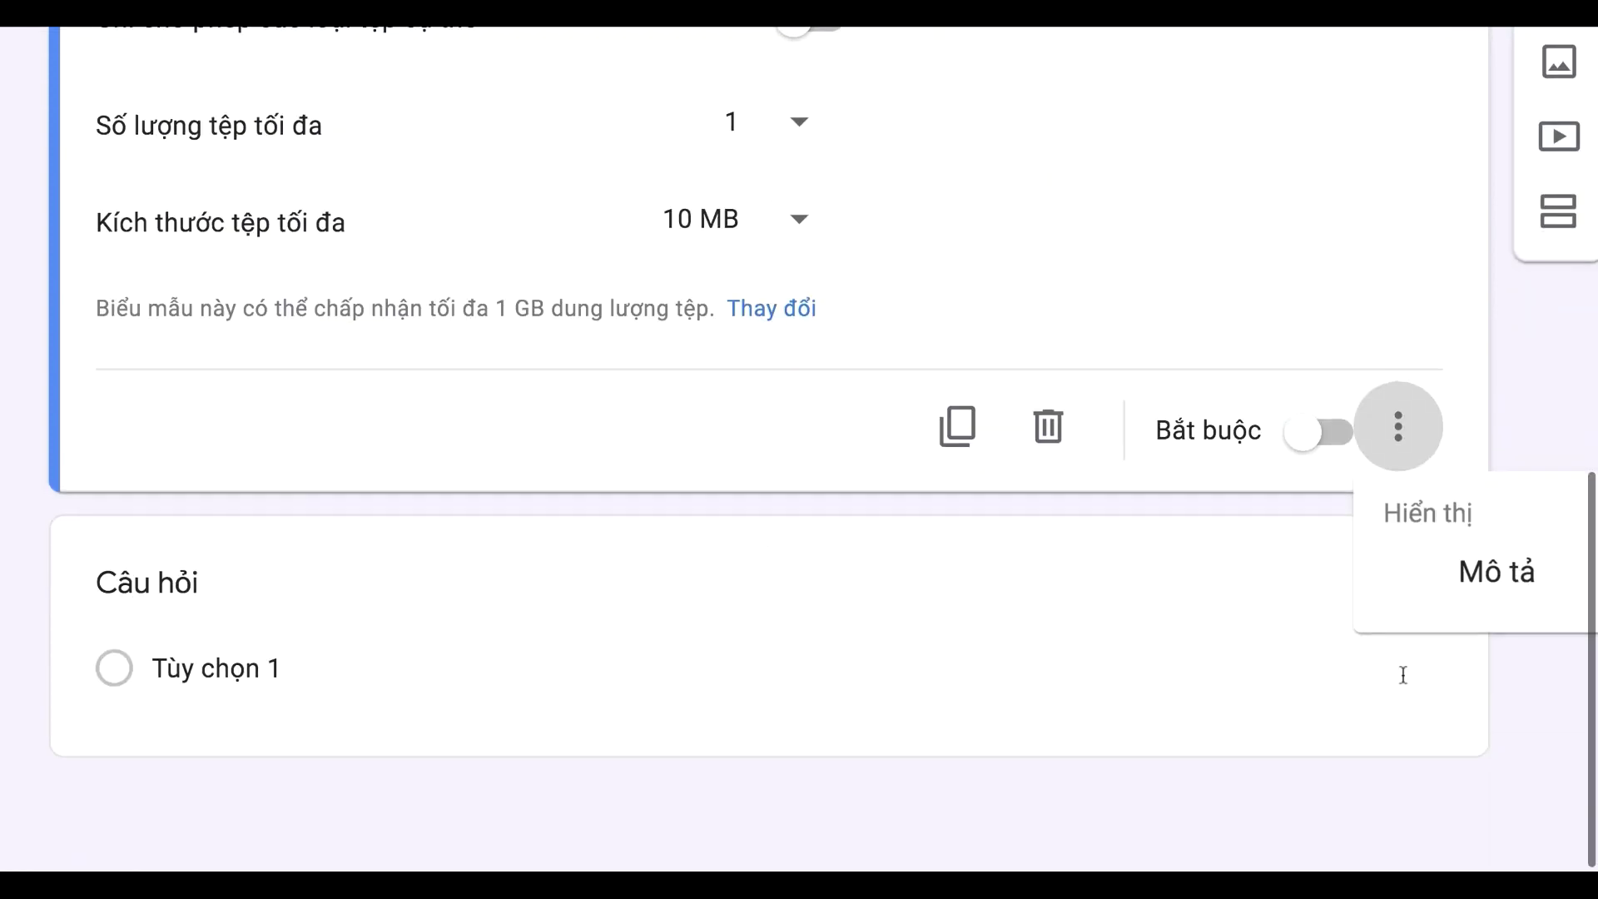
{"action": "left_click", "coordinate": [1397, 600]}
{"action": "type", "text": "Hạn nộp bài,"}
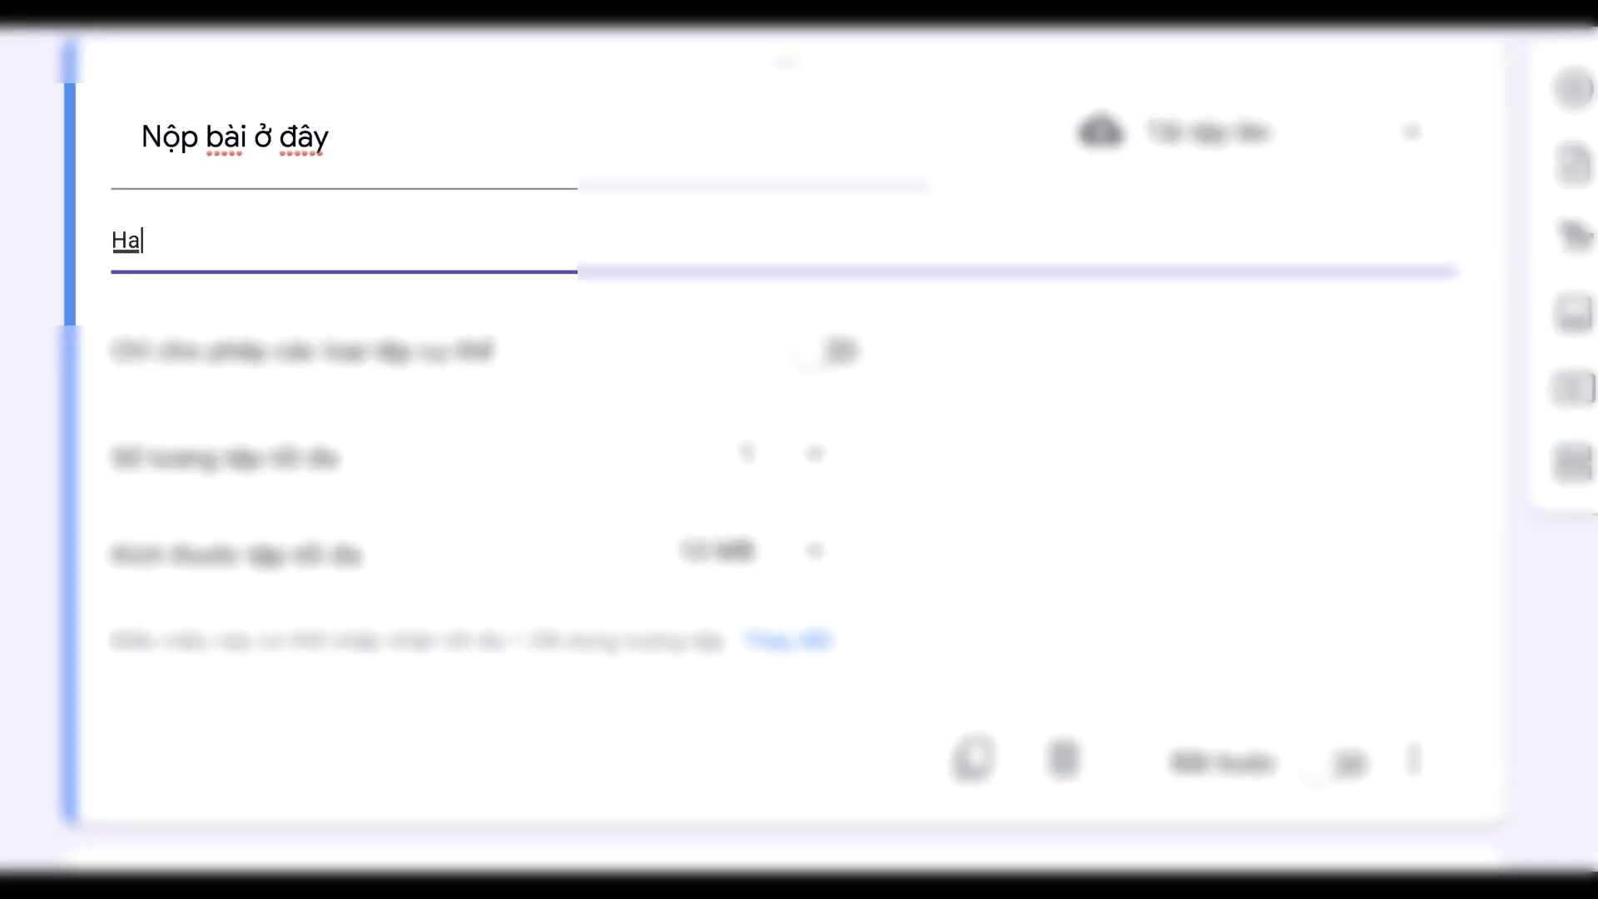
{"action": "type", "text": " tiệu chi"}
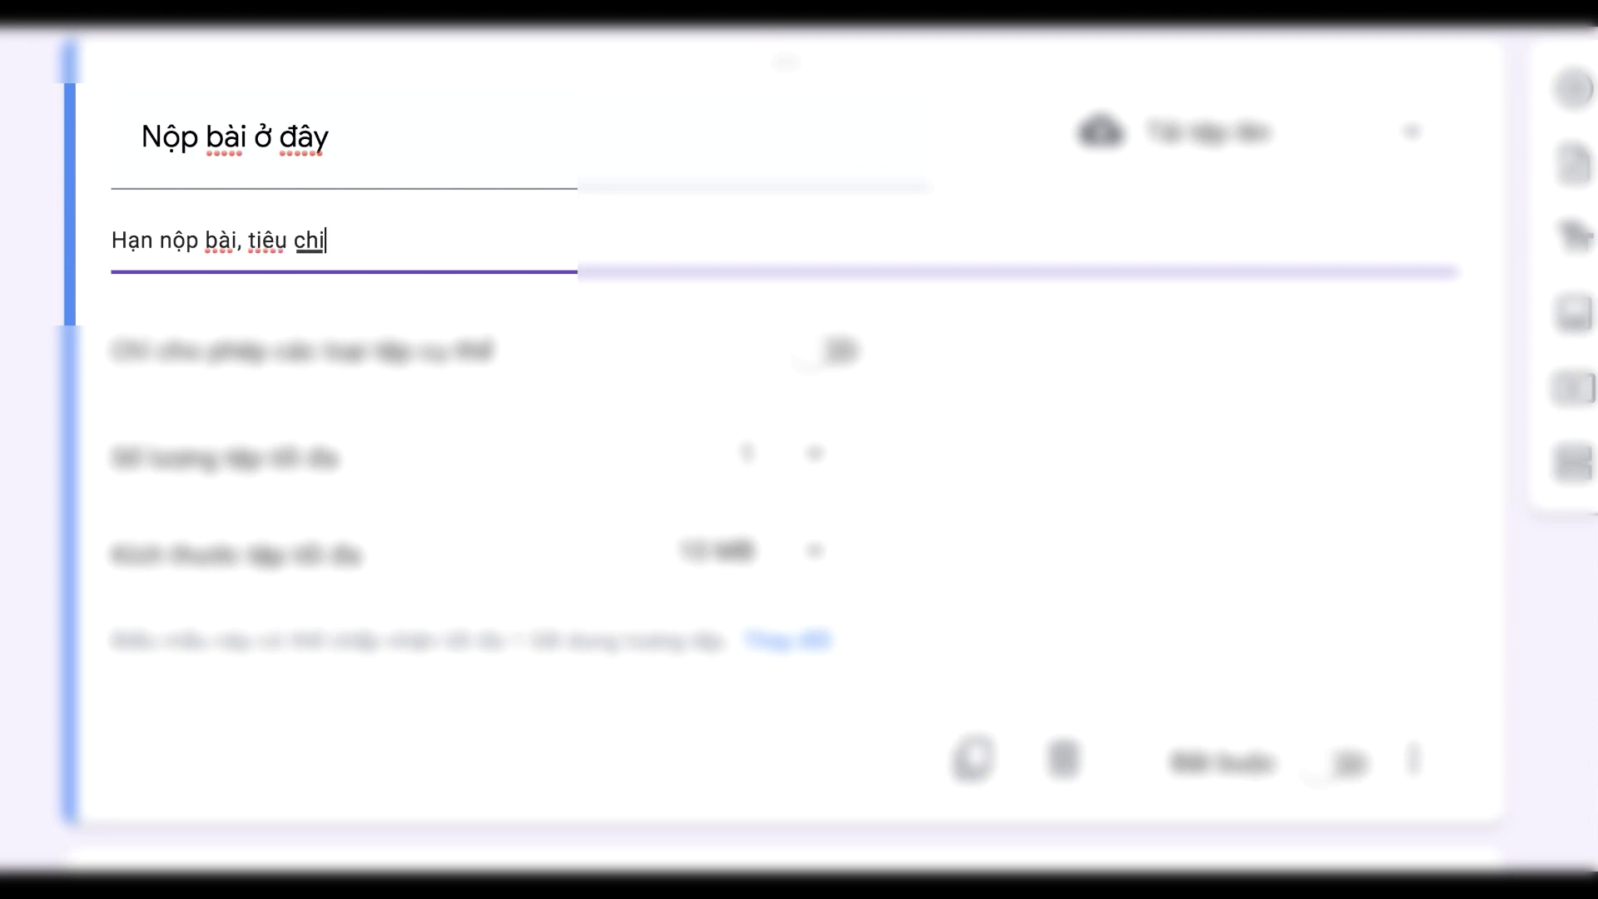
{"action": "type", "text": " chấm đi"}
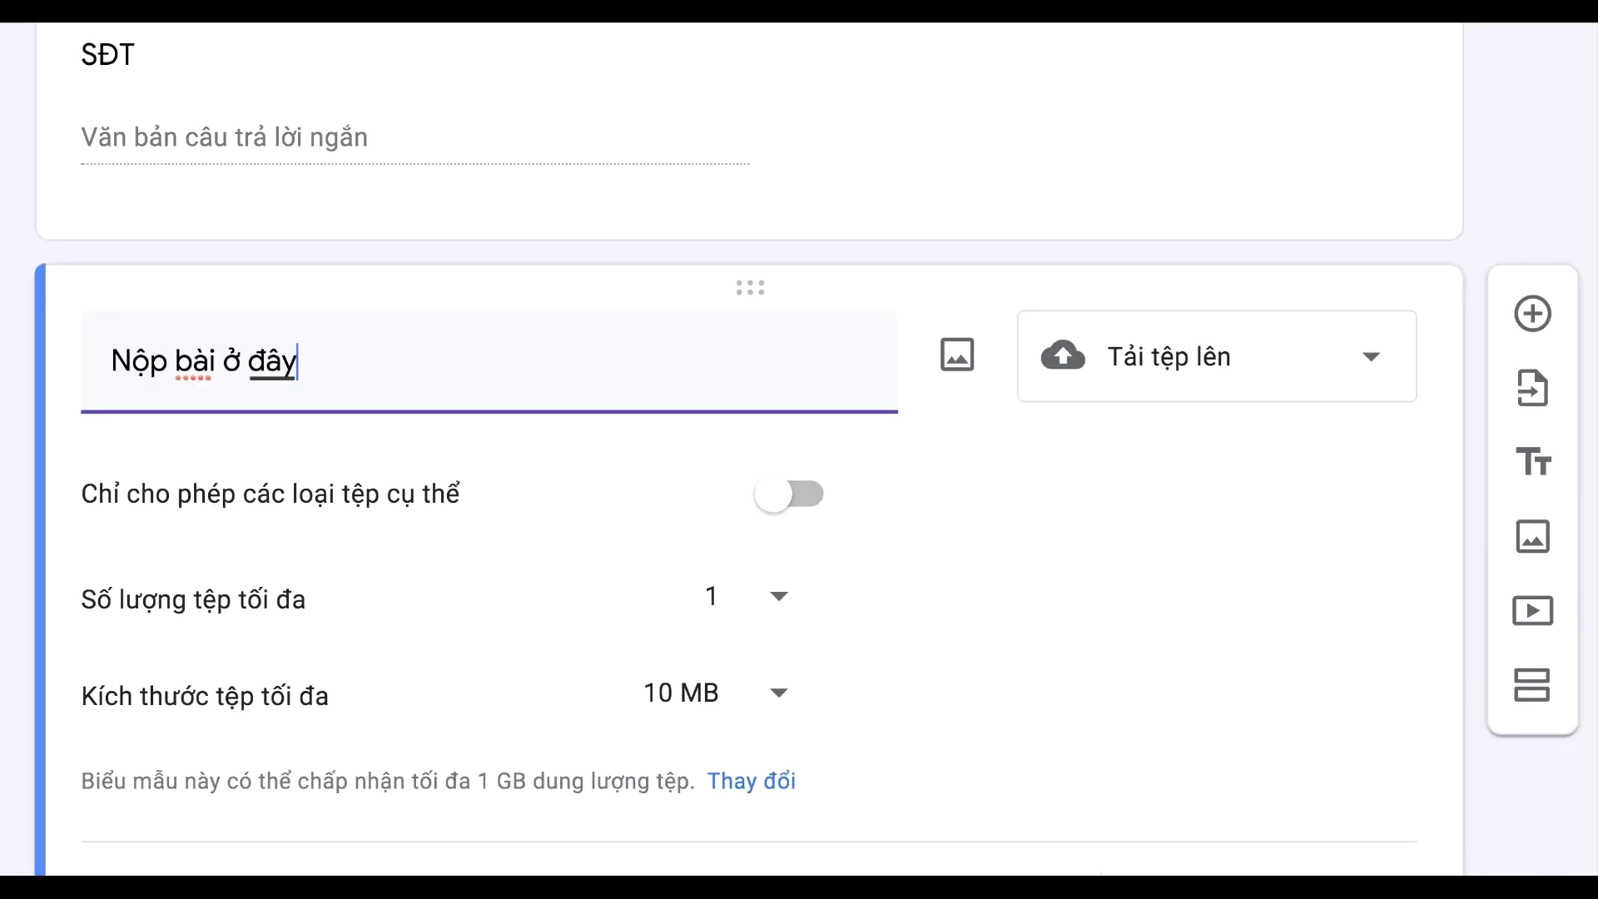
- Turn on specific file types only, trying Tài liệu, Bảng tính, PDF and Video, then clearing them
{"action": "scroll", "coordinate": [666, 441], "scroll_direction": "down", "scroll_amount": 1}
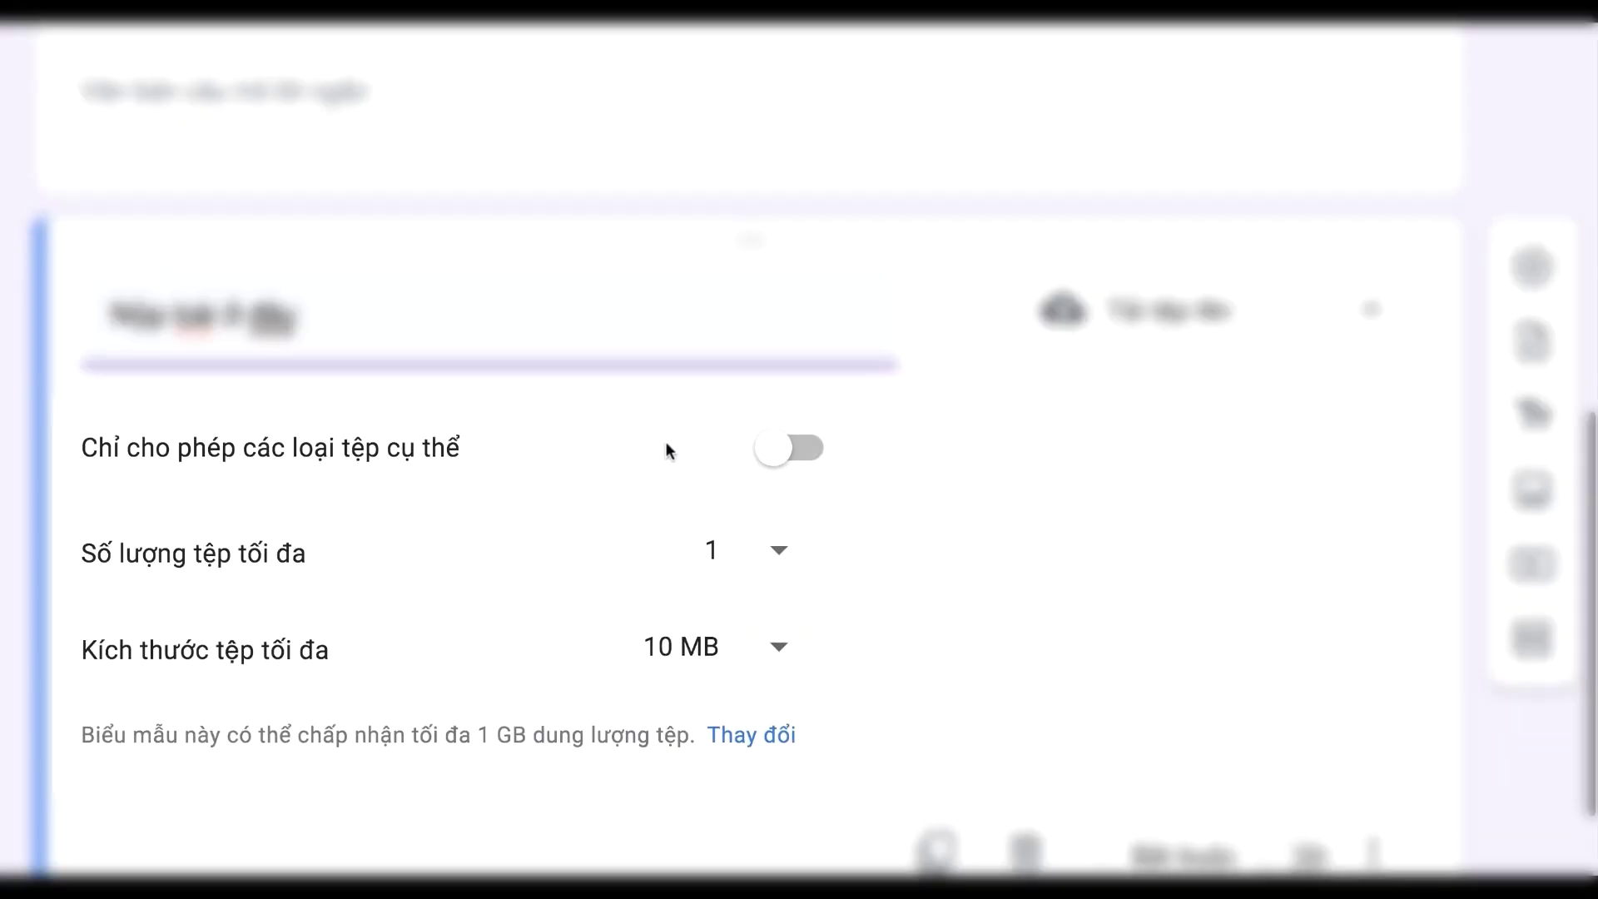
{"action": "left_click", "coordinate": [785, 450]}
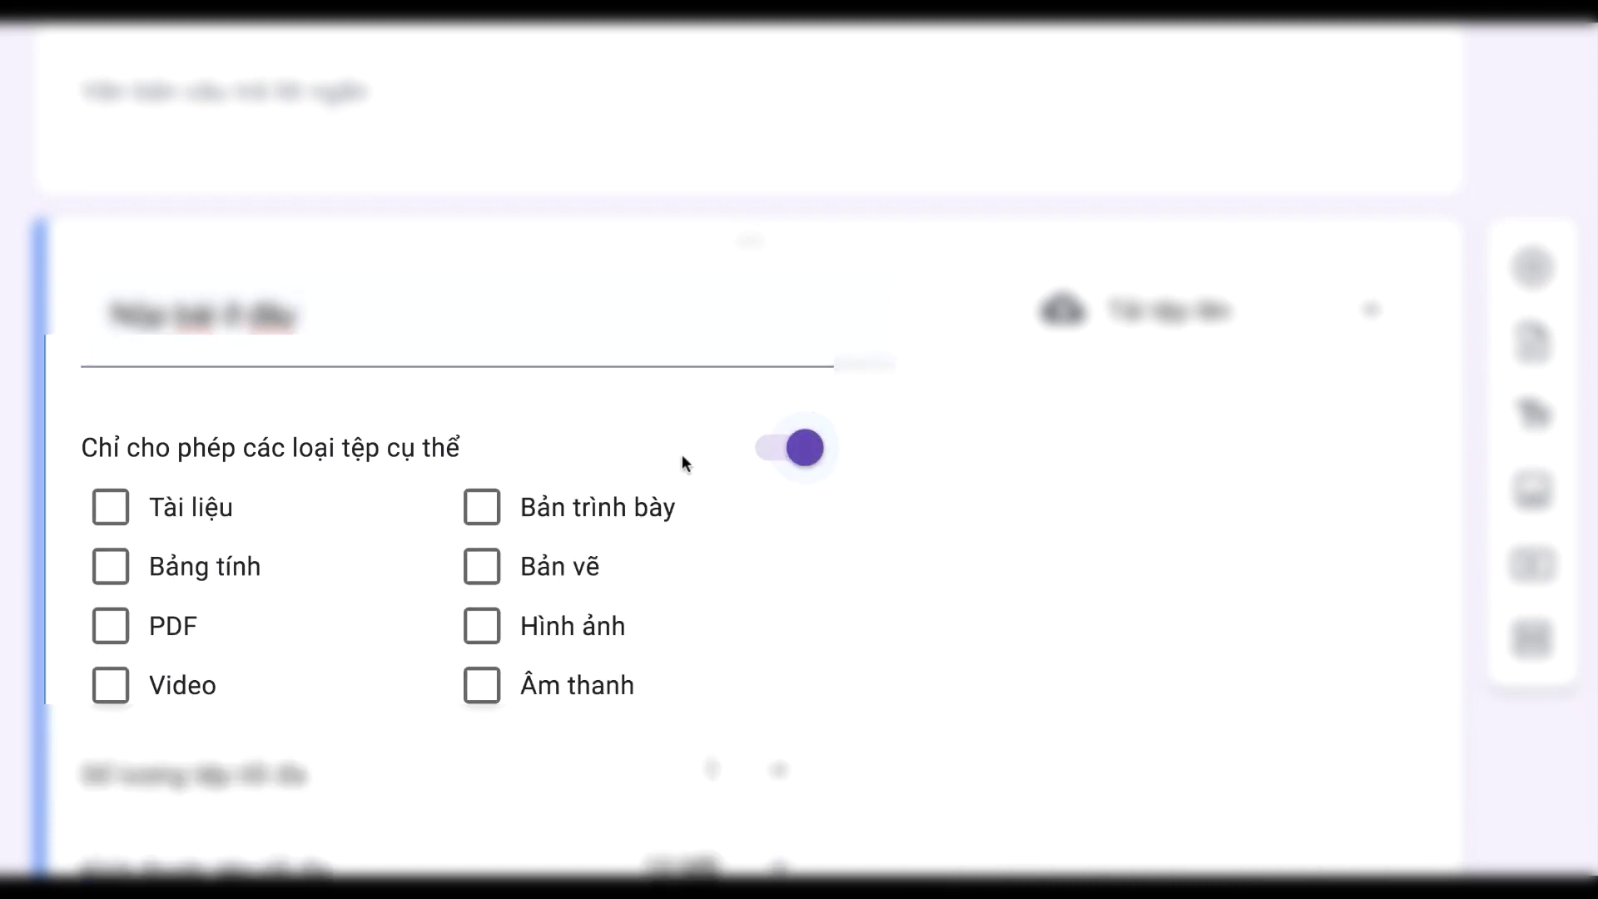
{"action": "scroll", "coordinate": [487, 449], "scroll_direction": "down", "scroll_amount": 1}
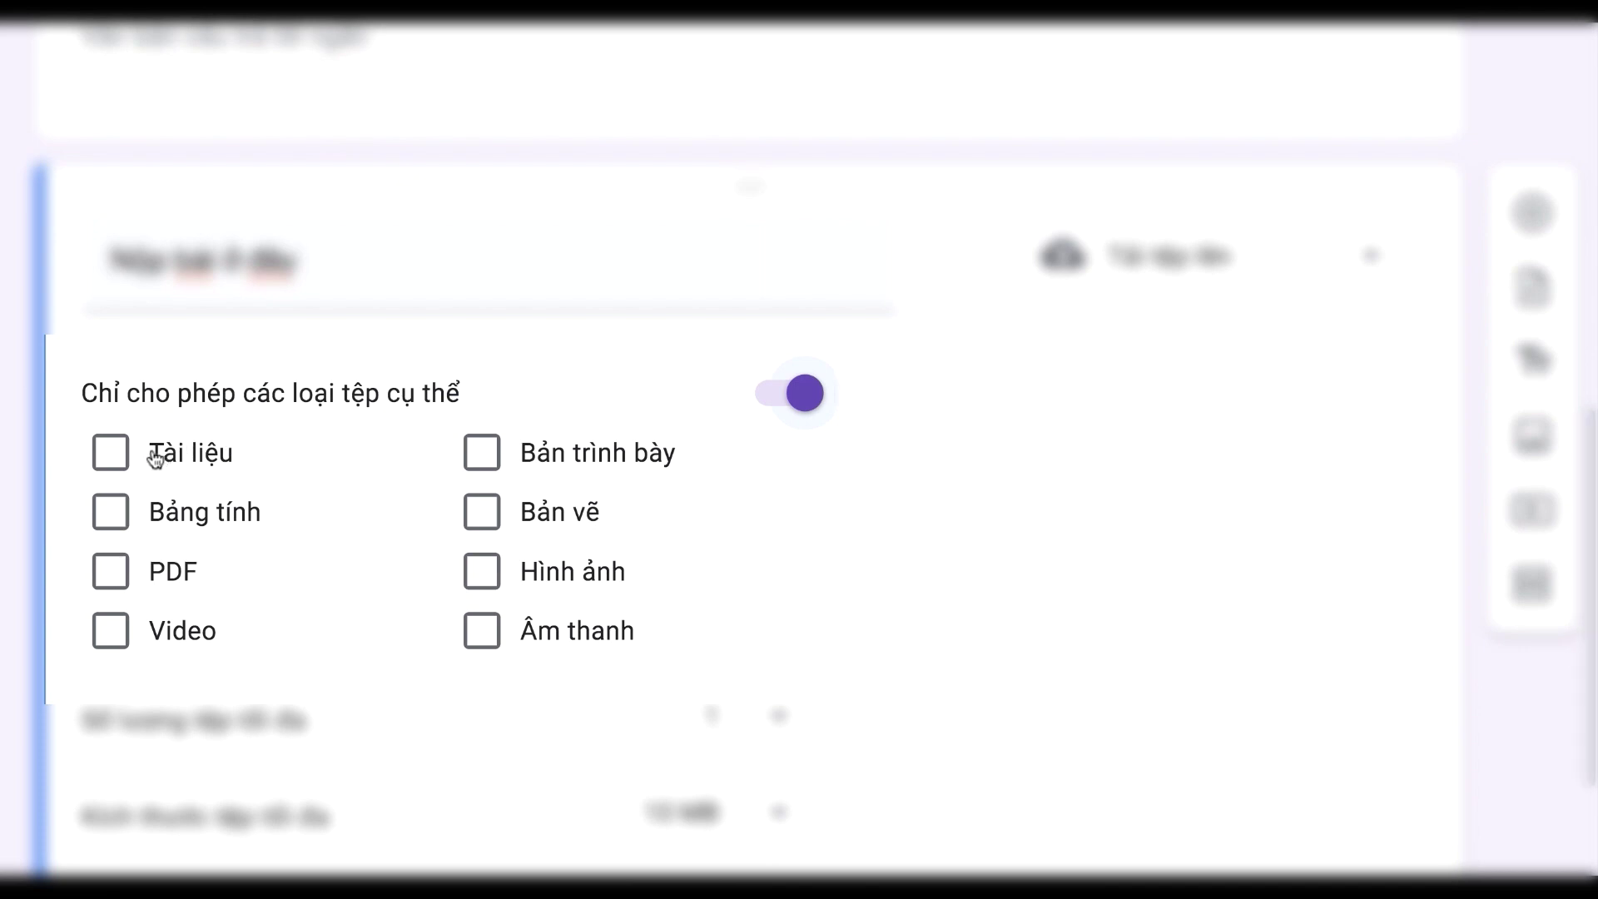
{"action": "left_click", "coordinate": [117, 453]}
{"action": "left_click", "coordinate": [114, 512]}
{"action": "left_click", "coordinate": [115, 573]}
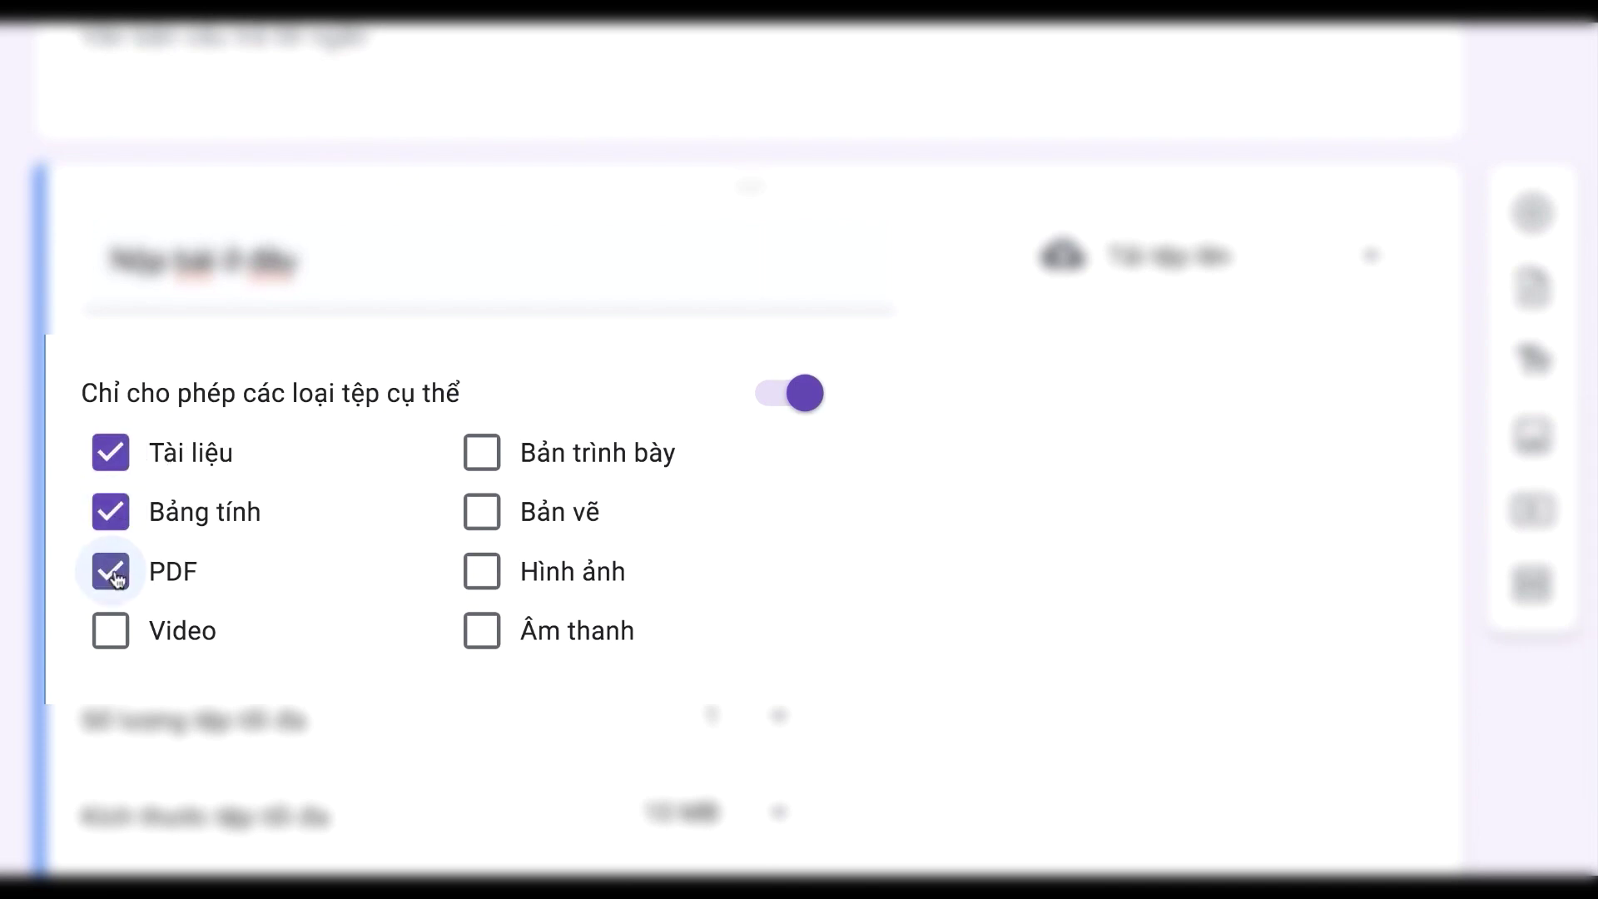
{"action": "left_click", "coordinate": [117, 636]}
{"action": "left_click", "coordinate": [121, 623]}
{"action": "left_click", "coordinate": [118, 576]}
{"action": "left_click", "coordinate": [114, 511]}
{"action": "left_click", "coordinate": [111, 453]}
{"action": "scroll", "coordinate": [307, 523], "scroll_direction": "down", "scroll_amount": 1}
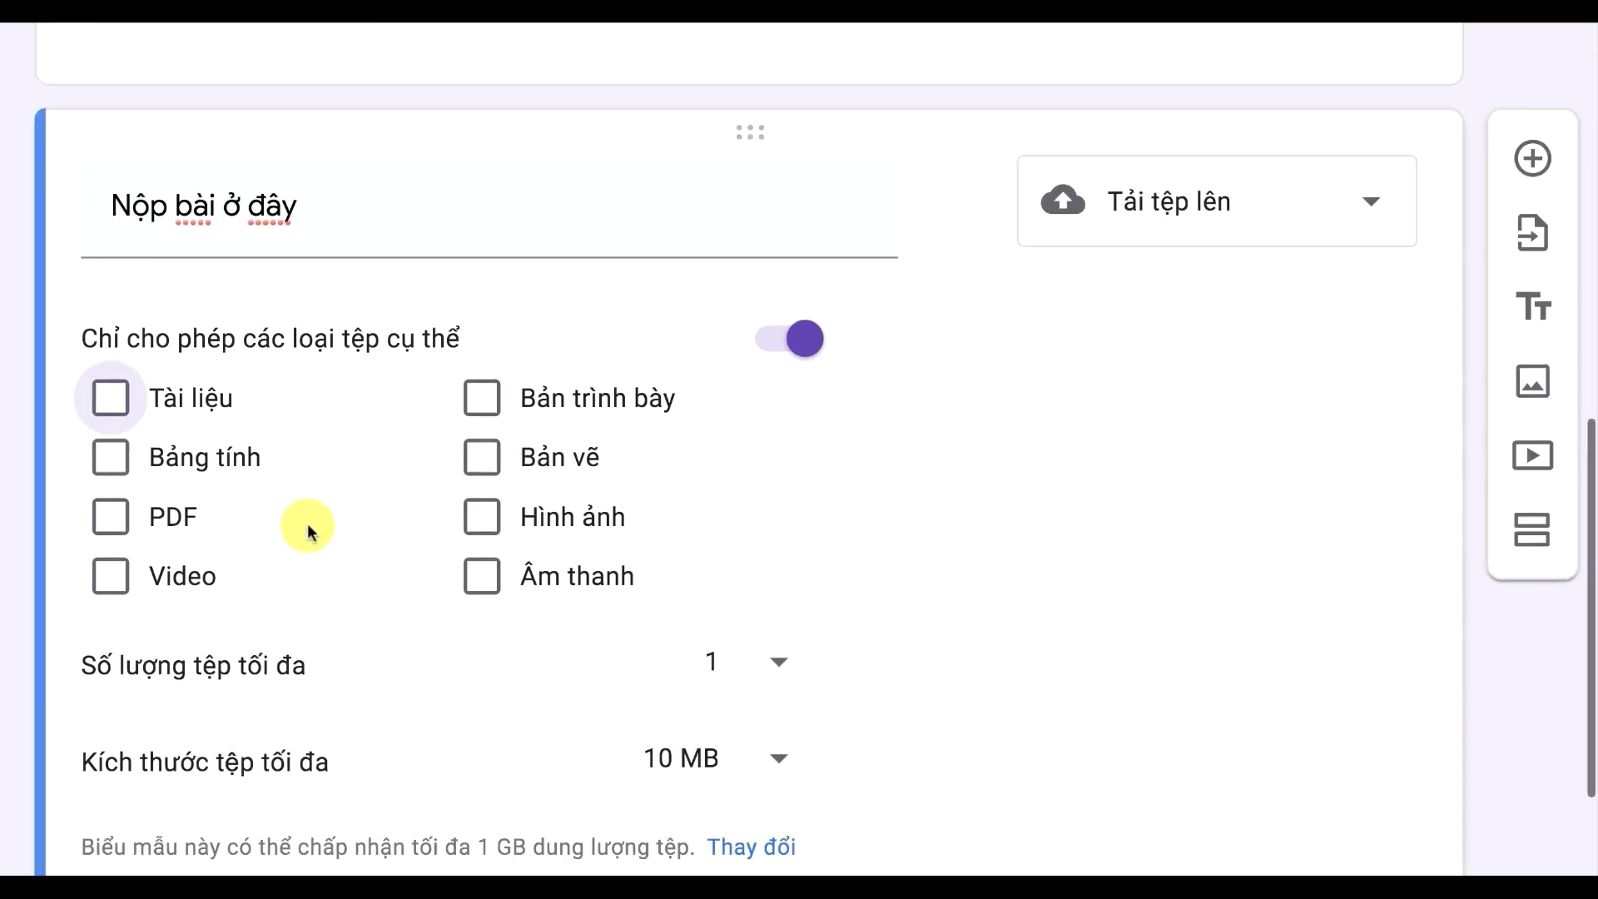
{"action": "left_click", "coordinate": [782, 622]}
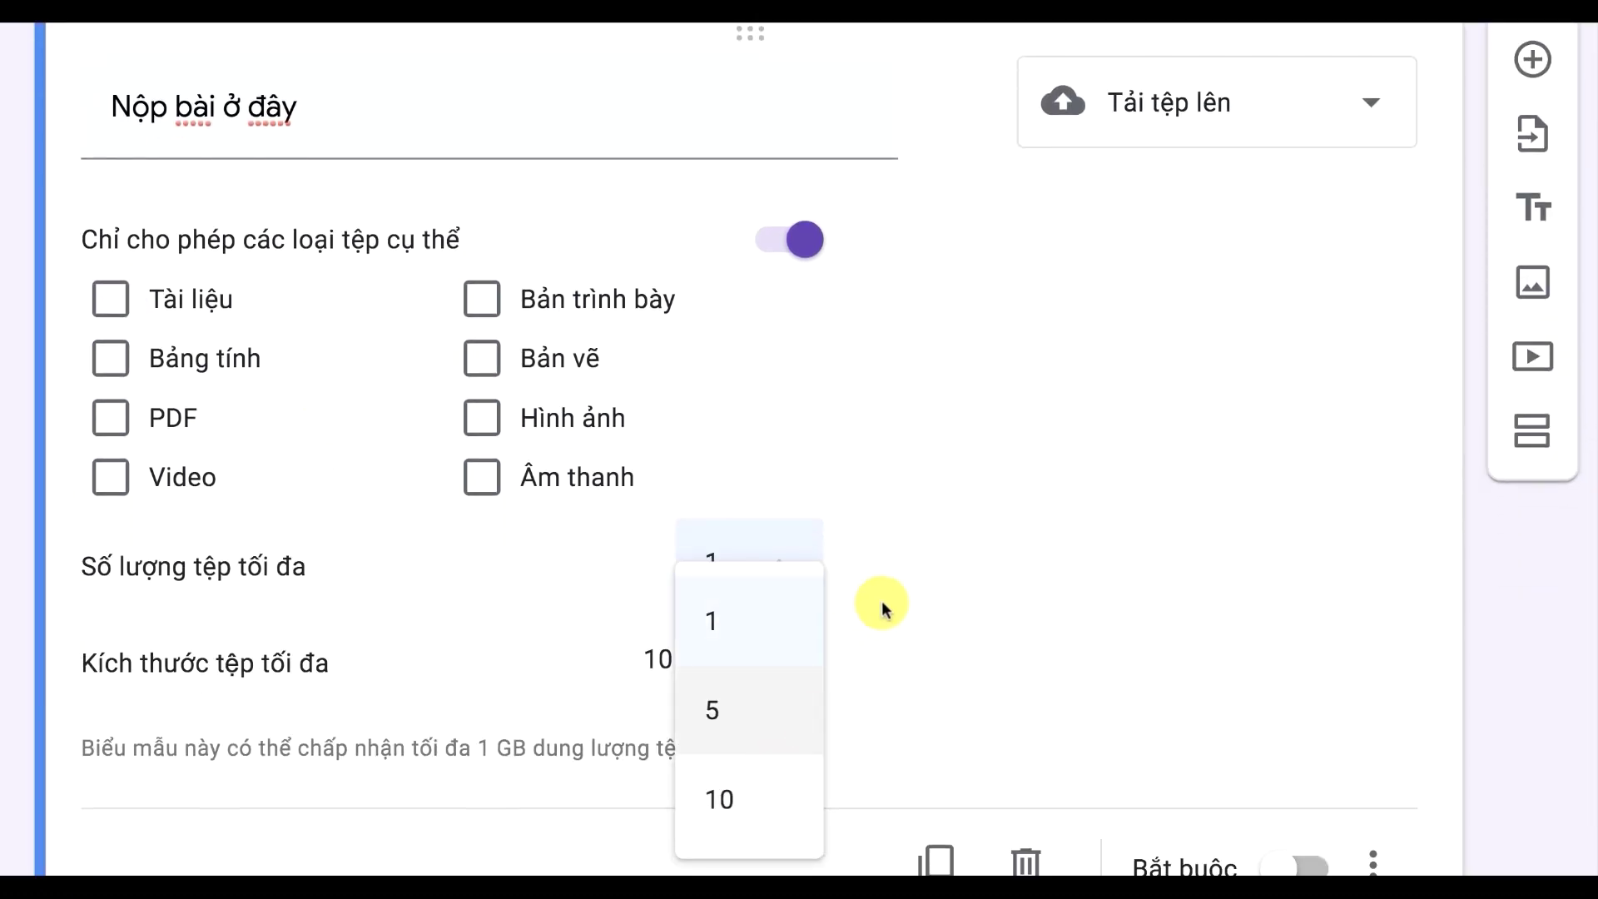
{"action": "left_click", "coordinate": [901, 581]}
{"action": "scroll", "coordinate": [782, 662], "scroll_direction": "down", "scroll_amount": 1}
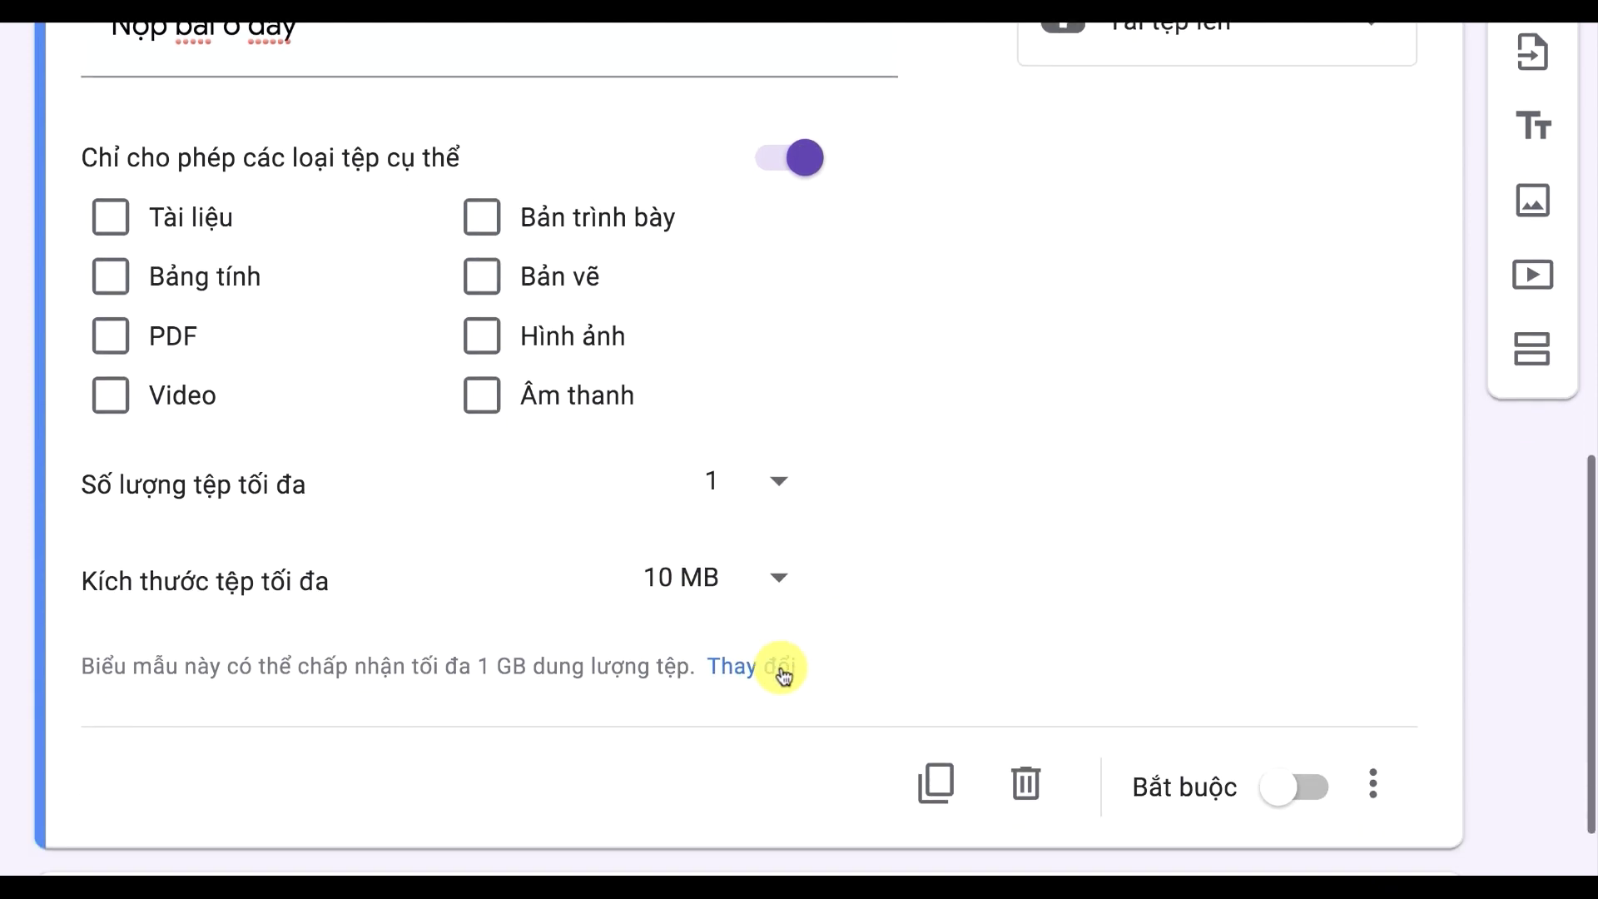
{"action": "left_click", "coordinate": [782, 580]}
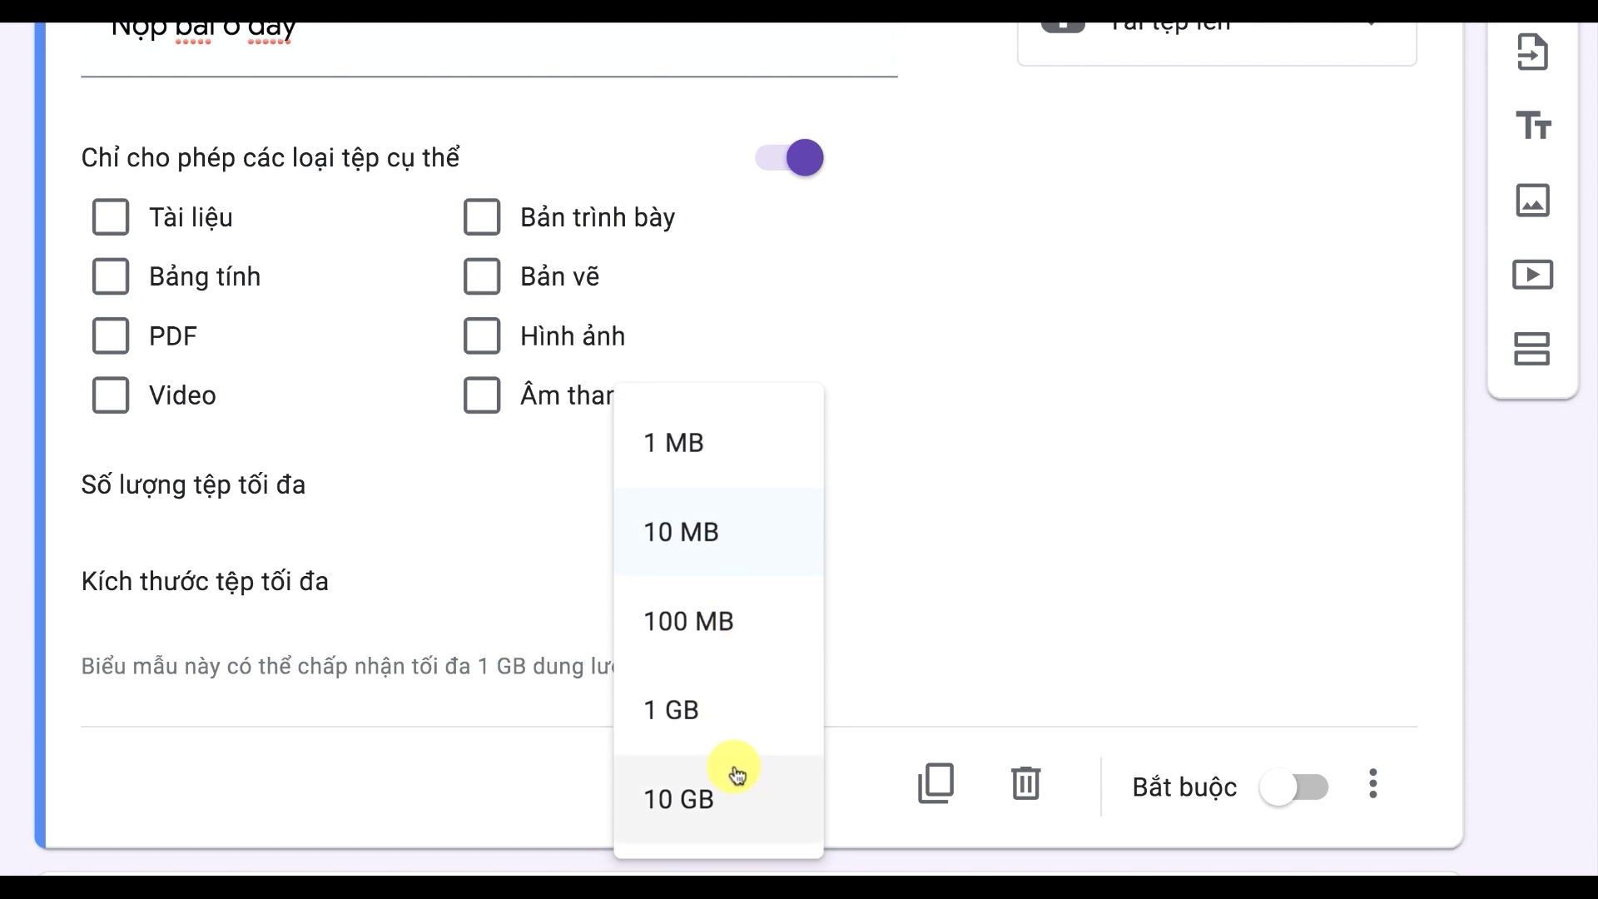
{"action": "left_click", "coordinate": [927, 625]}
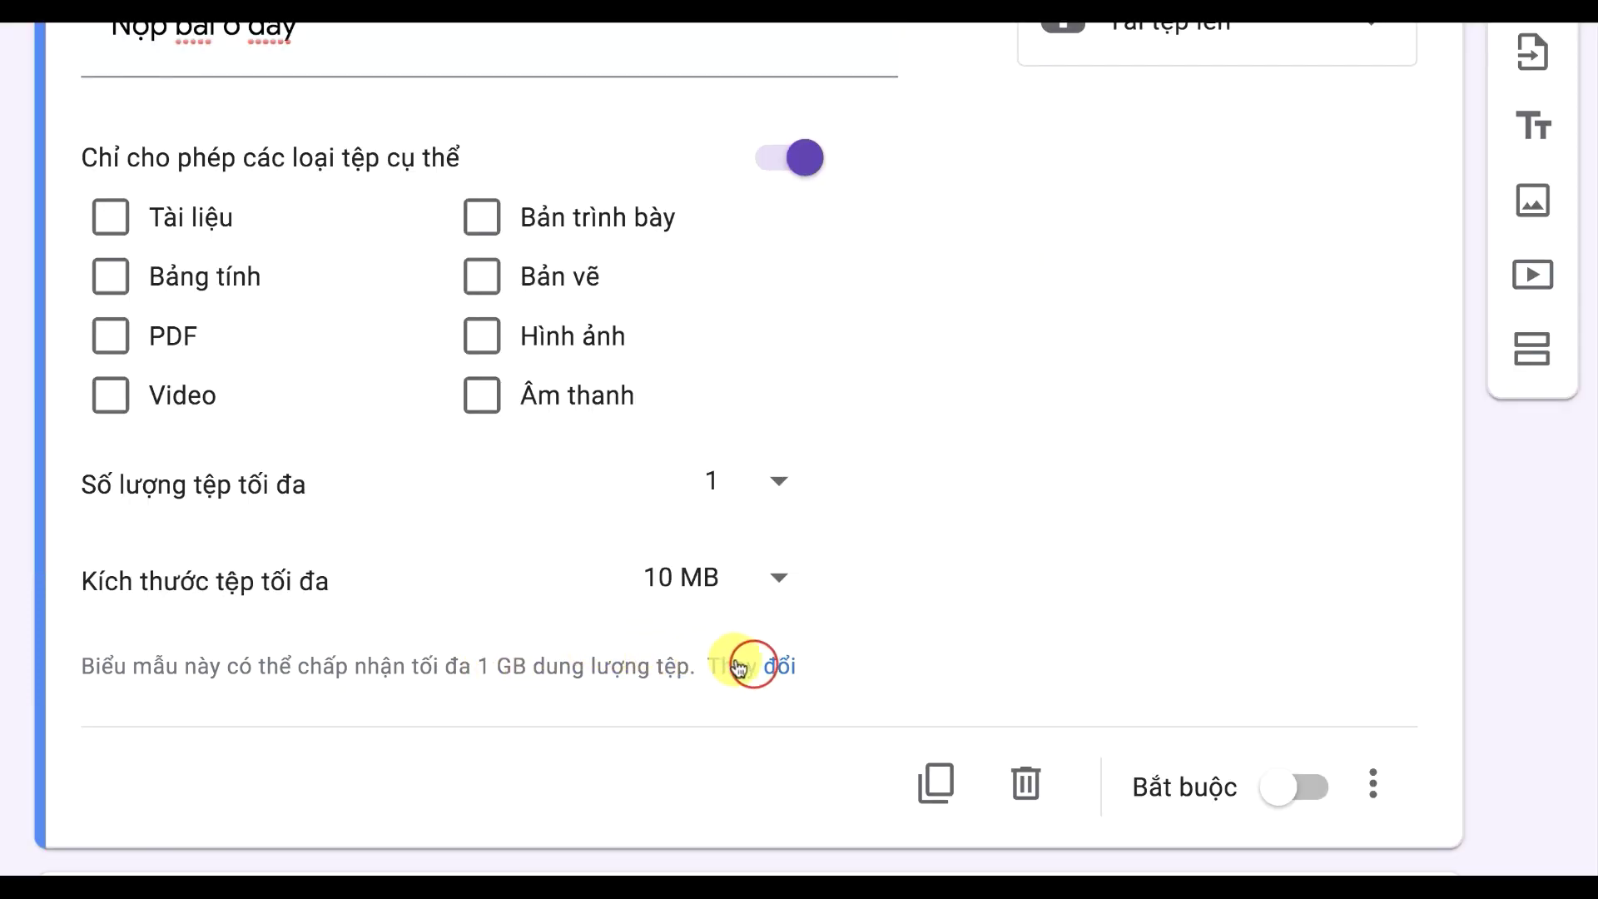
{"action": "left_click", "coordinate": [753, 666]}
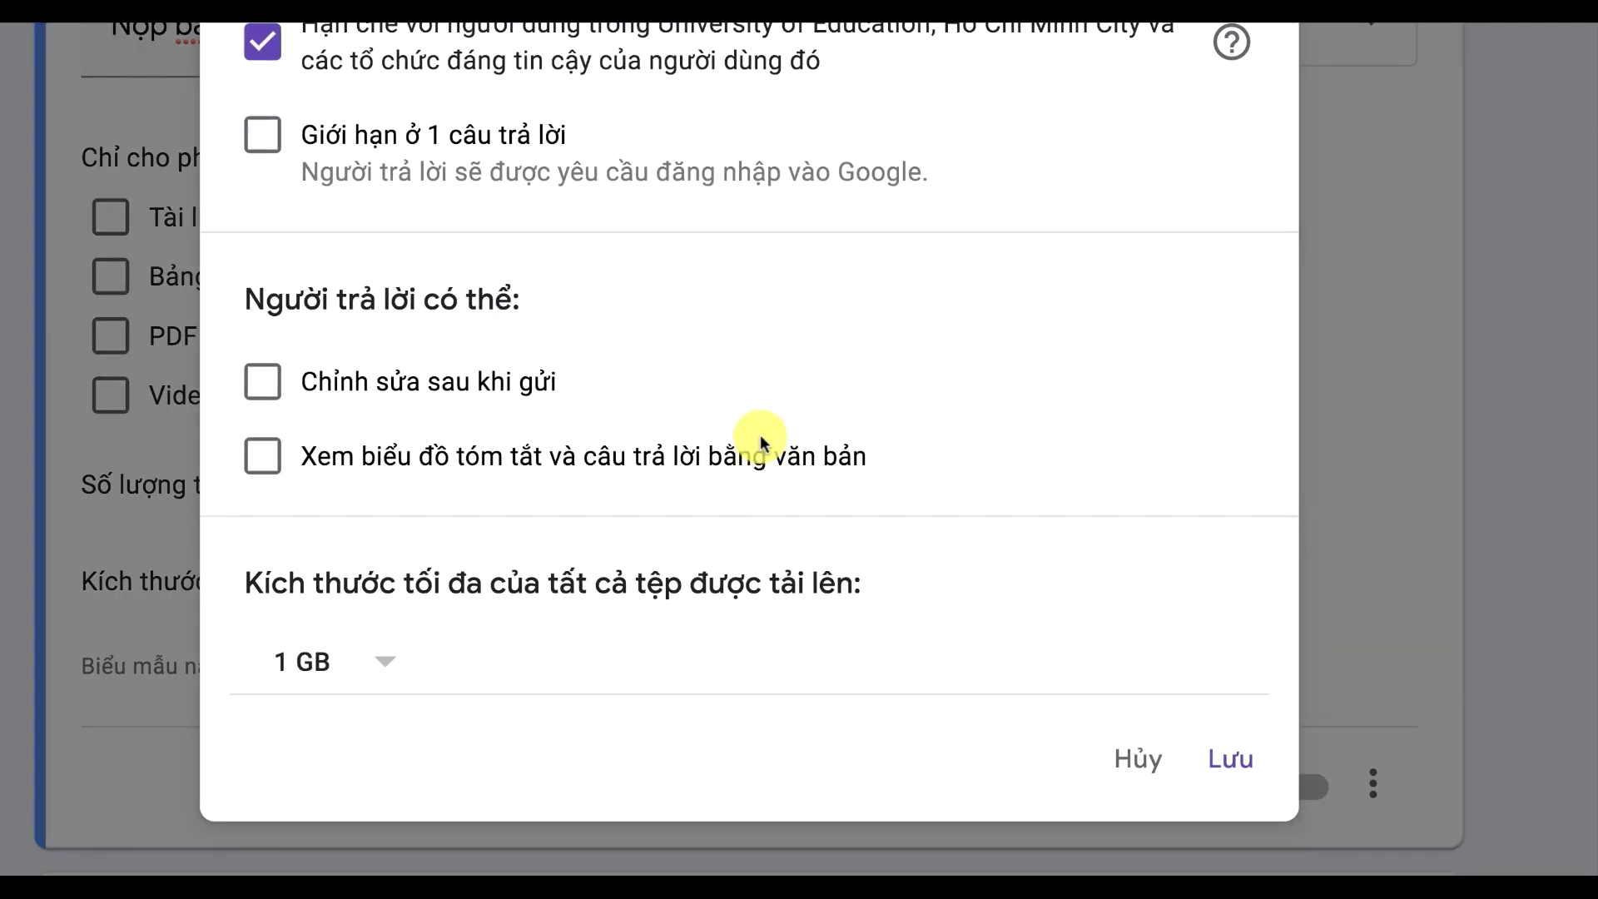
{"action": "scroll", "coordinate": [760, 439], "scroll_direction": "down", "scroll_amount": 2}
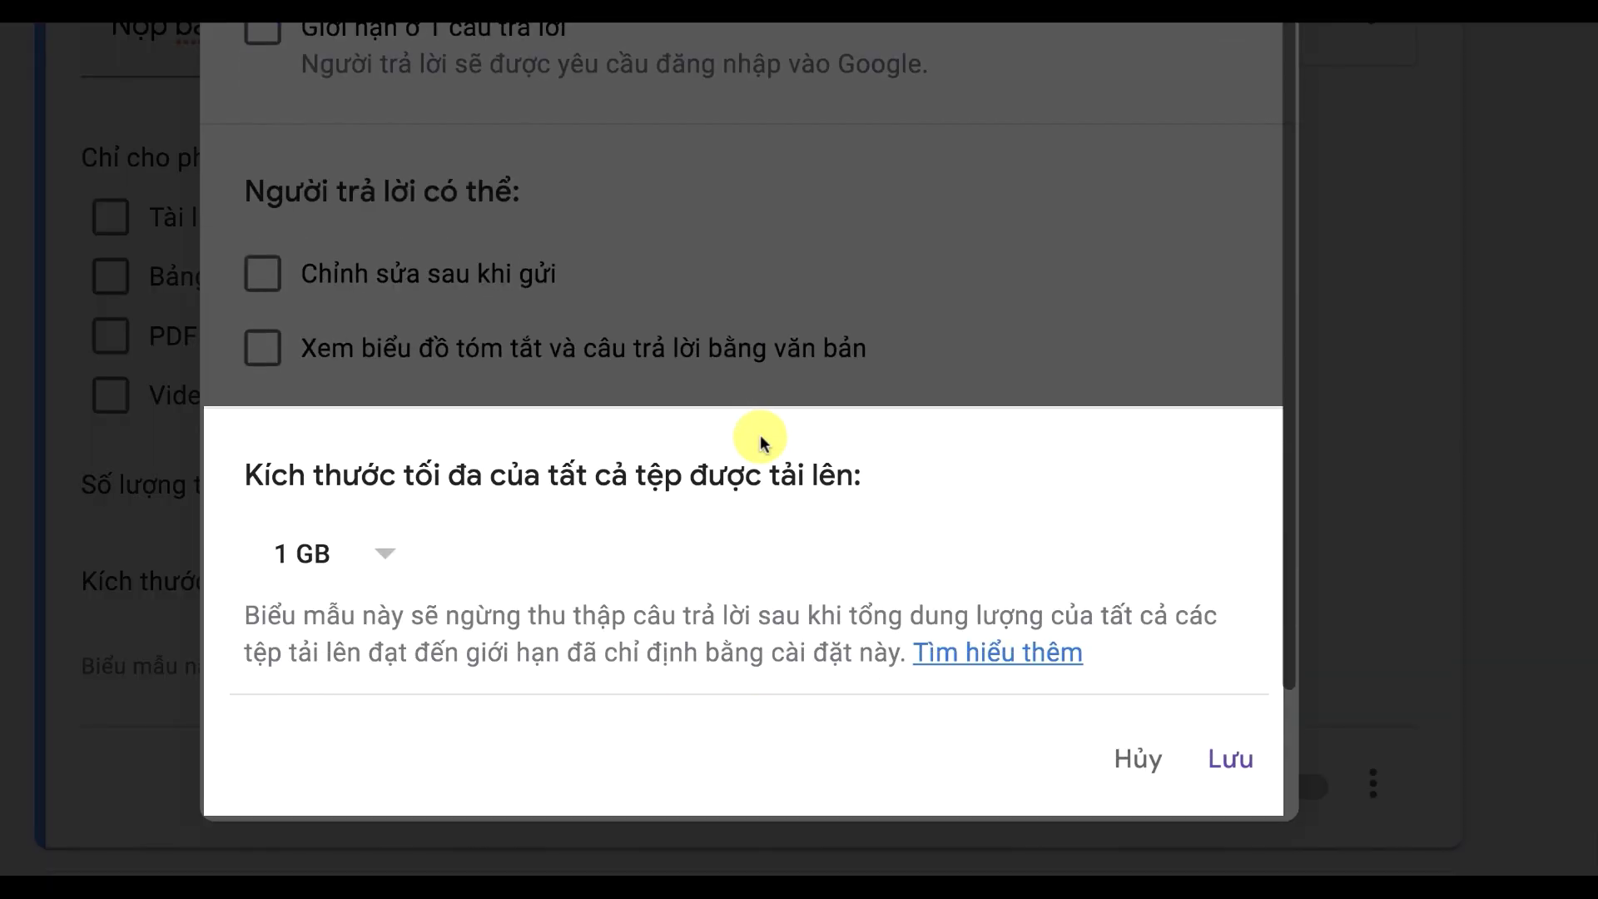
{"action": "scroll", "coordinate": [760, 424], "scroll_direction": "up", "scroll_amount": 1}
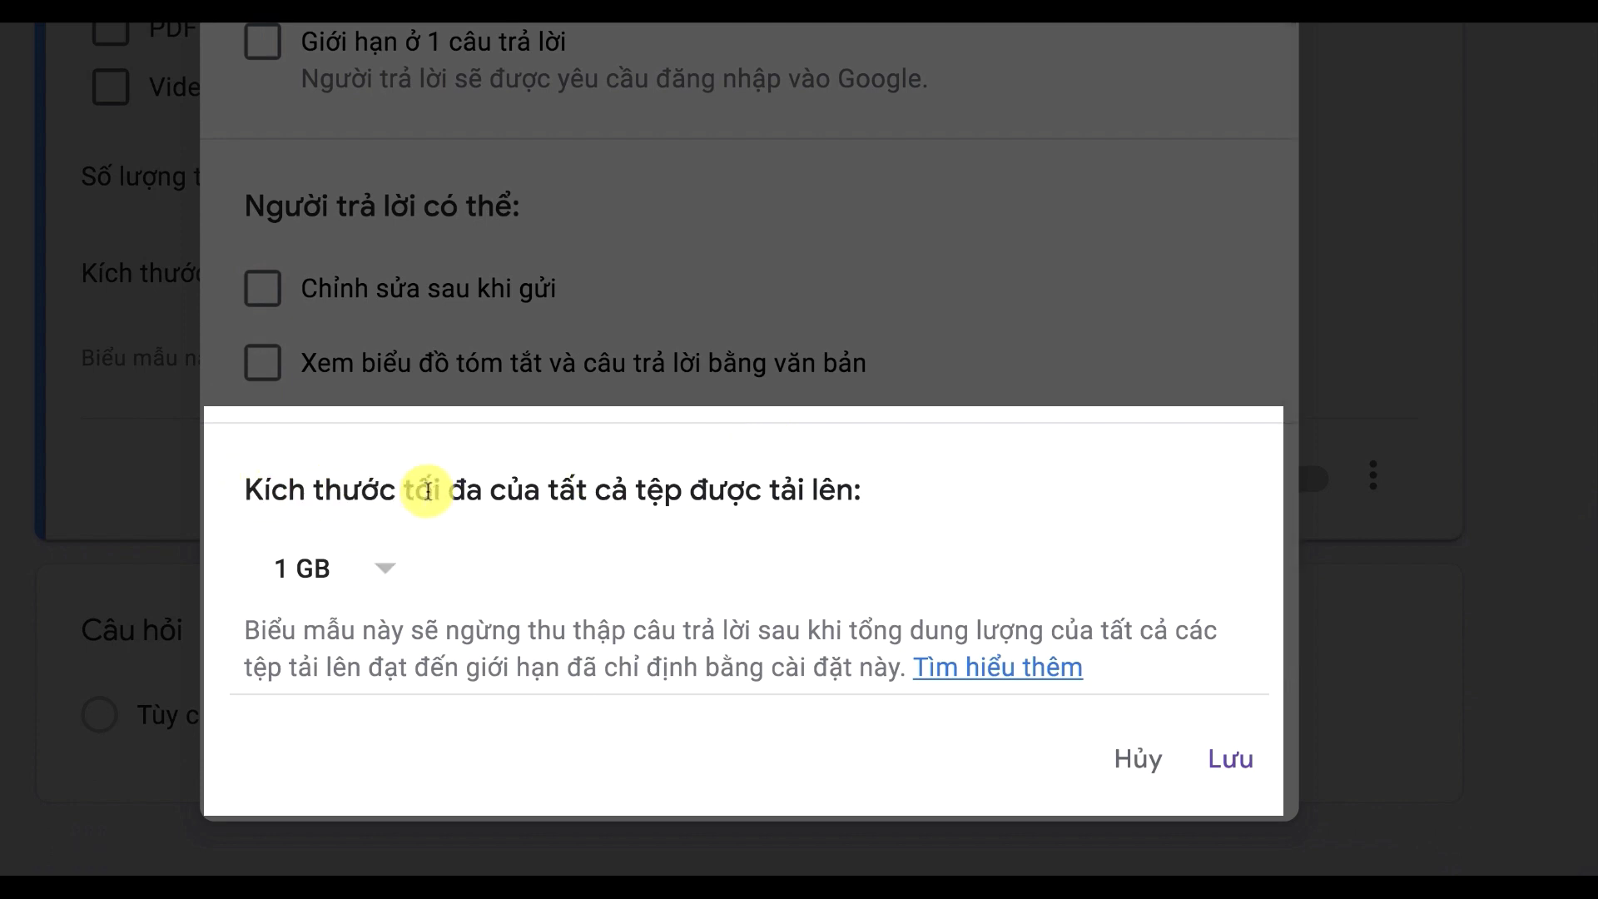
{"action": "left_click", "coordinate": [379, 567]}
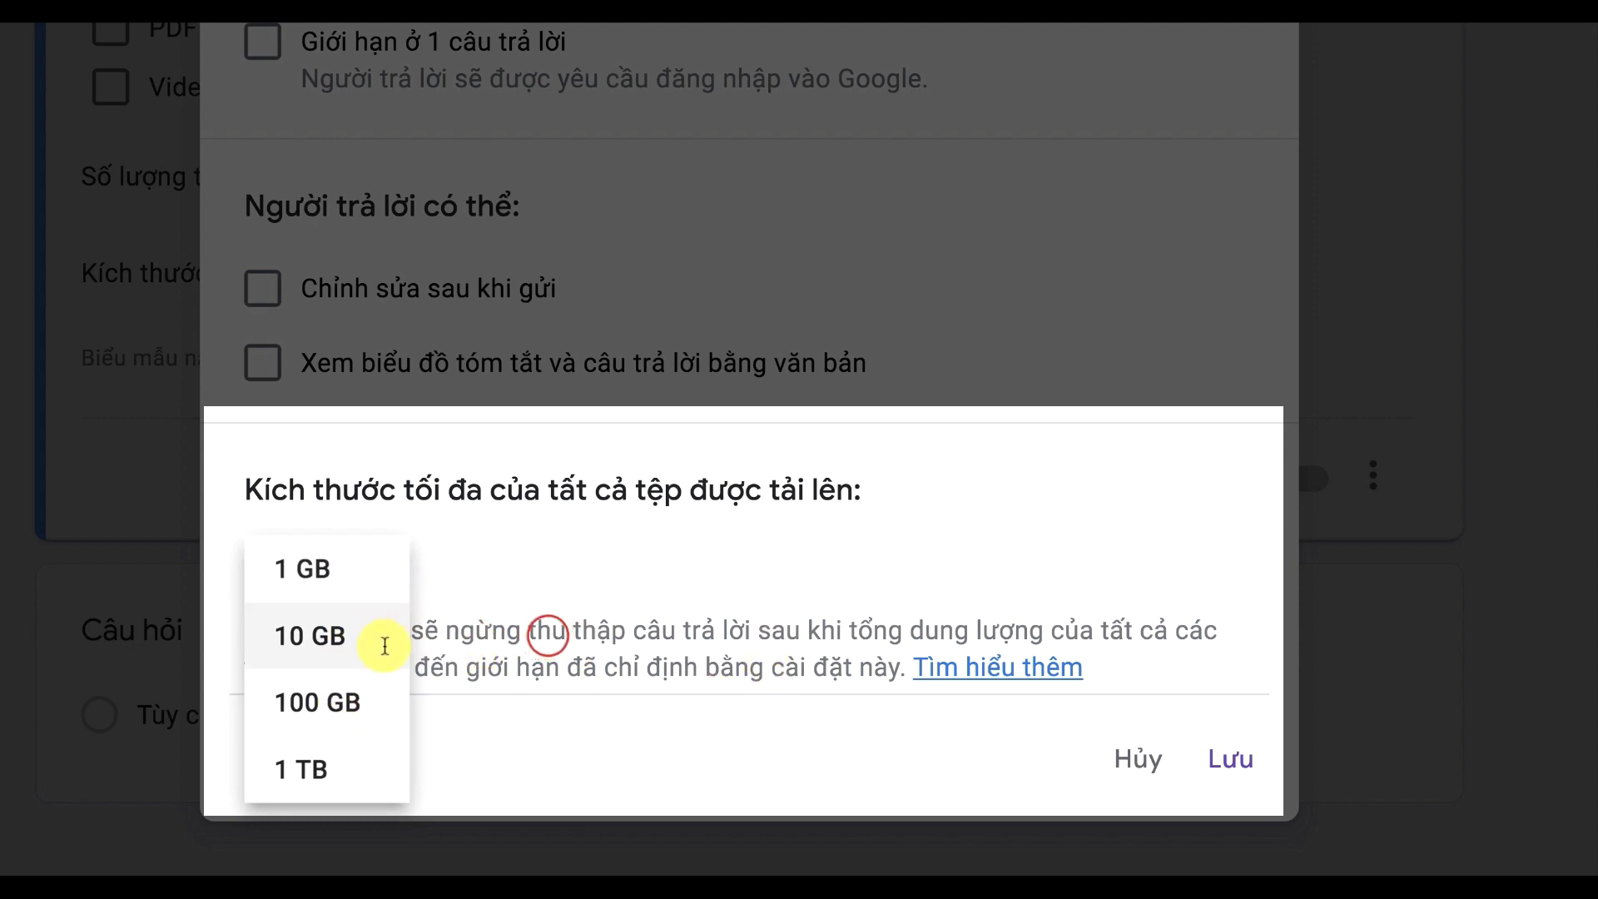
{"action": "left_click", "coordinate": [547, 635]}
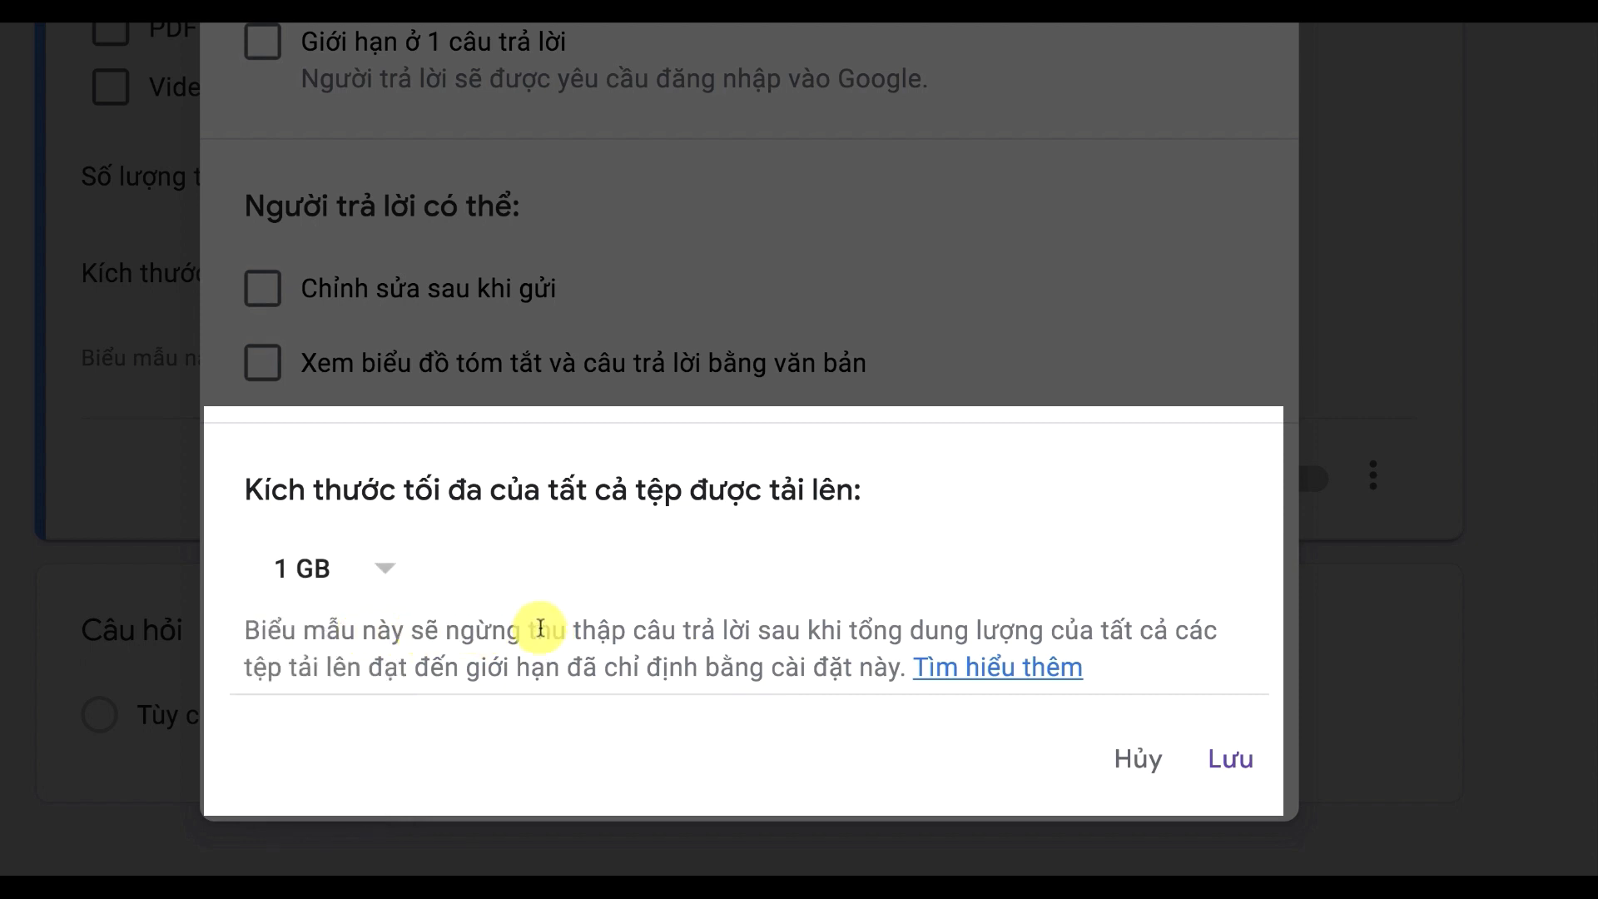
{"action": "left_click", "coordinate": [1238, 766]}
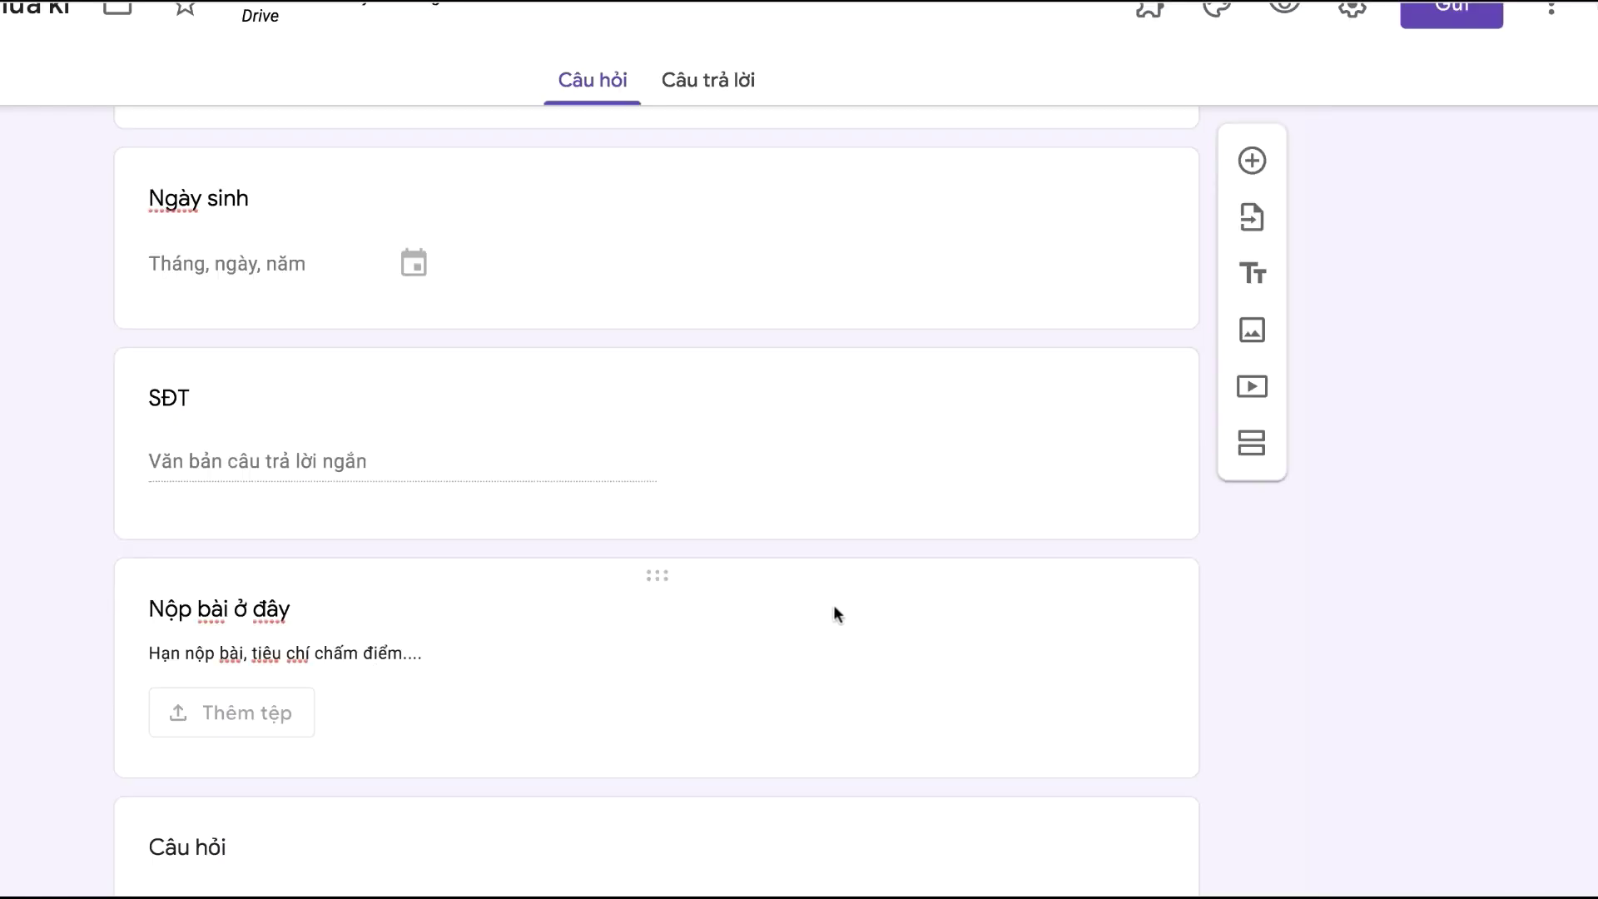
- Collect respondents' email addresses, with sending a copy of responses left off
{"action": "scroll", "coordinate": [836, 614], "scroll_direction": "up", "scroll_amount": 10}
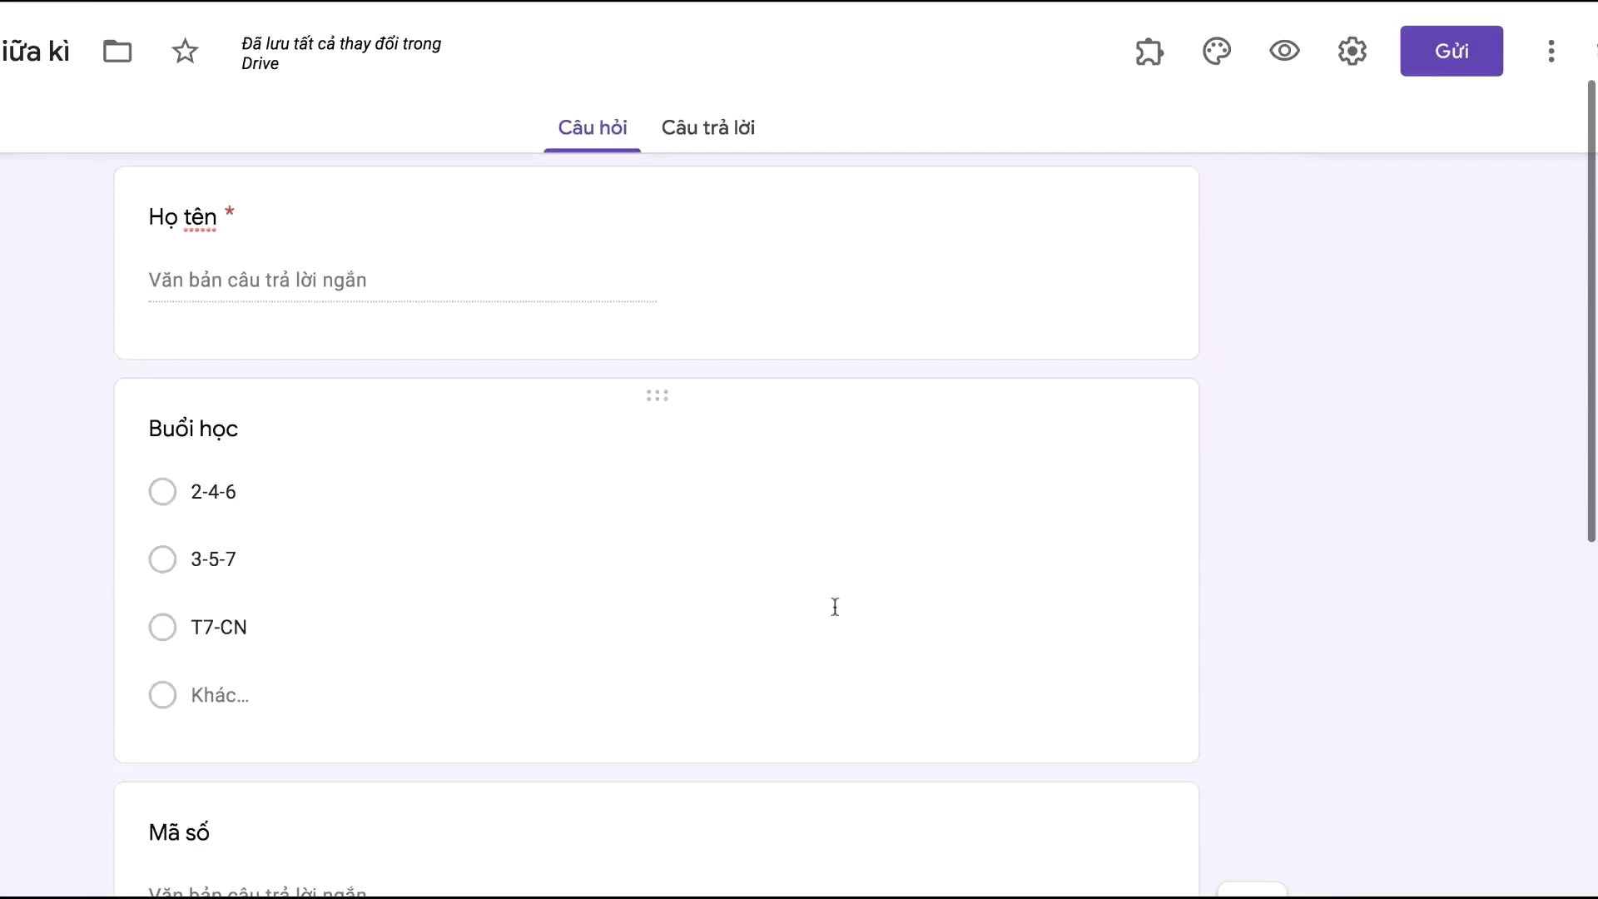
{"action": "left_click", "coordinate": [1349, 53]}
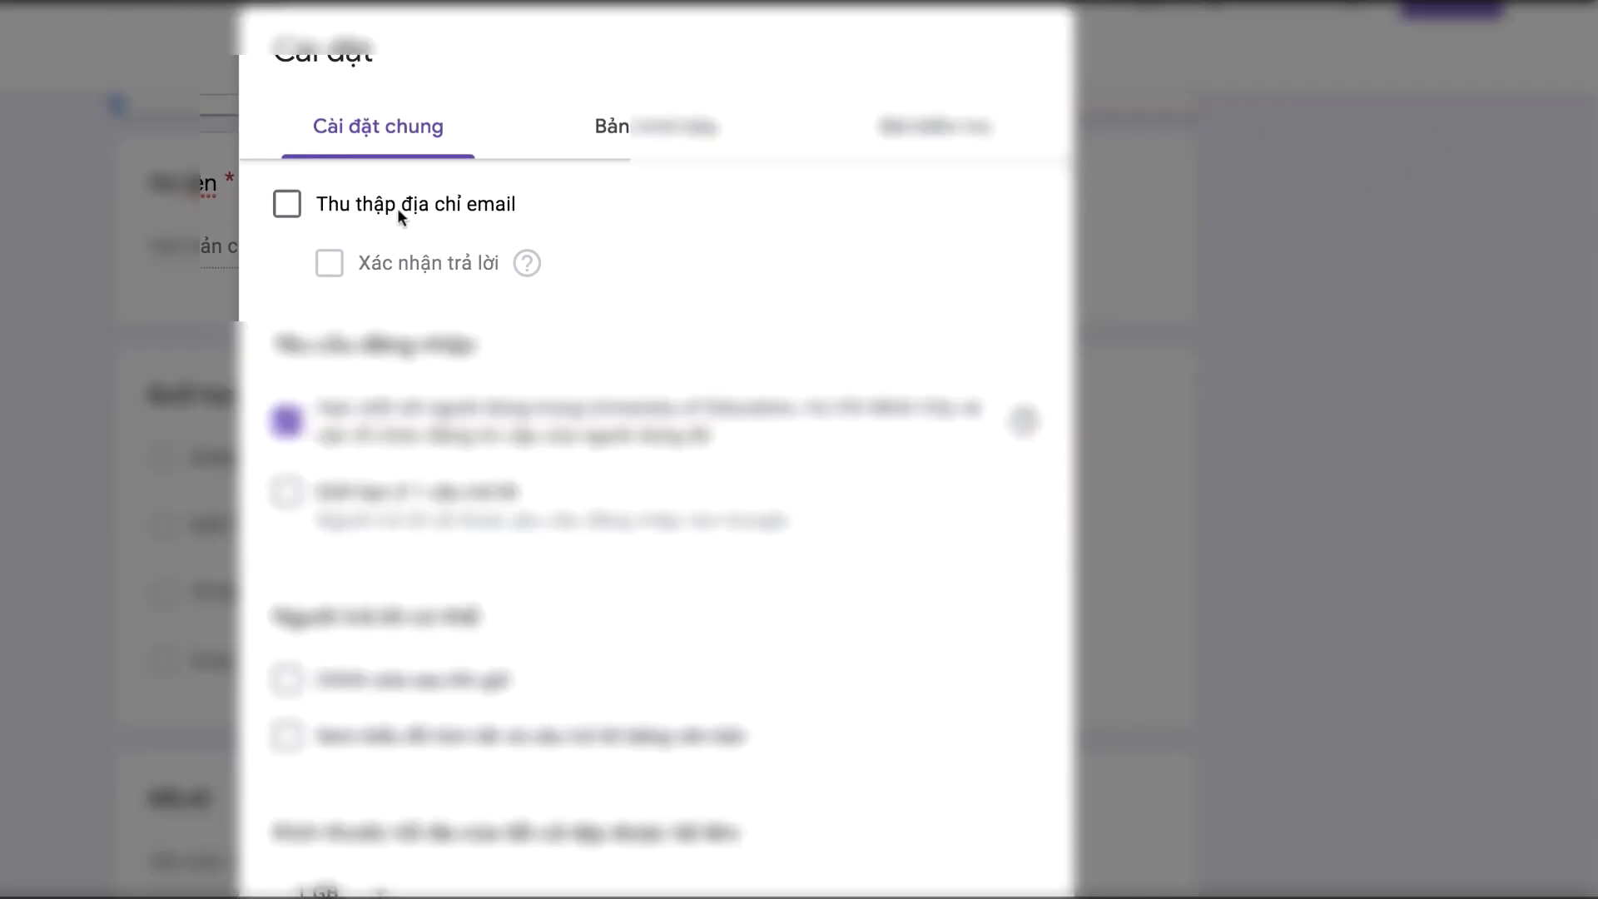
{"action": "left_click", "coordinate": [289, 214]}
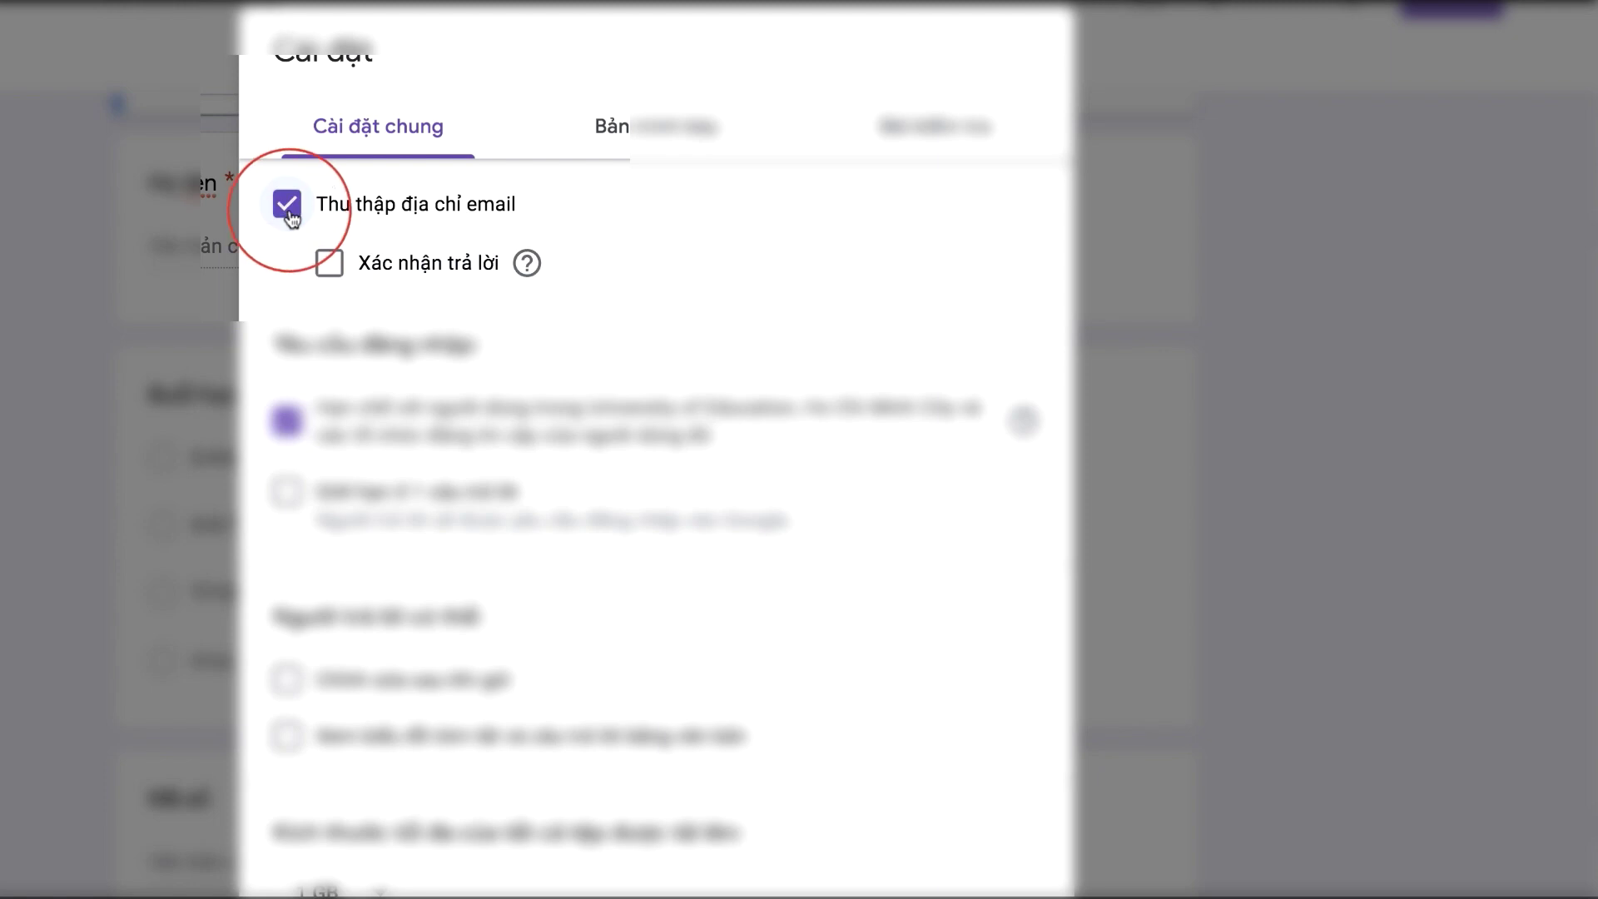
{"action": "left_click", "coordinate": [330, 265]}
{"action": "scroll", "coordinate": [533, 162], "scroll_direction": "down", "scroll_amount": 1}
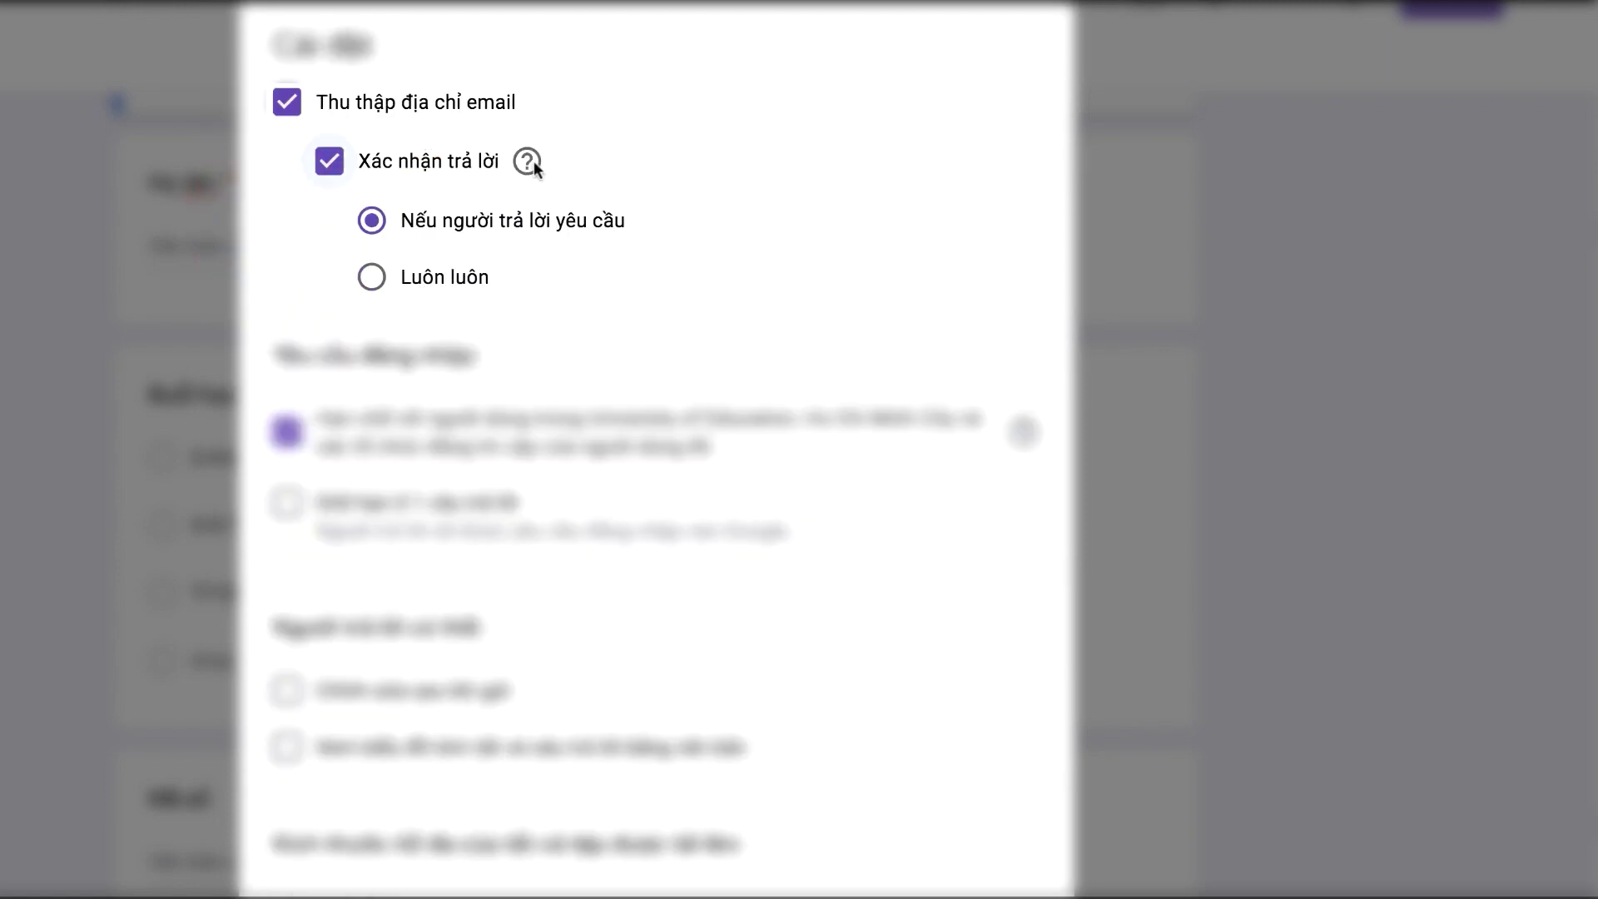
{"action": "mouse_move", "coordinate": [529, 164]}
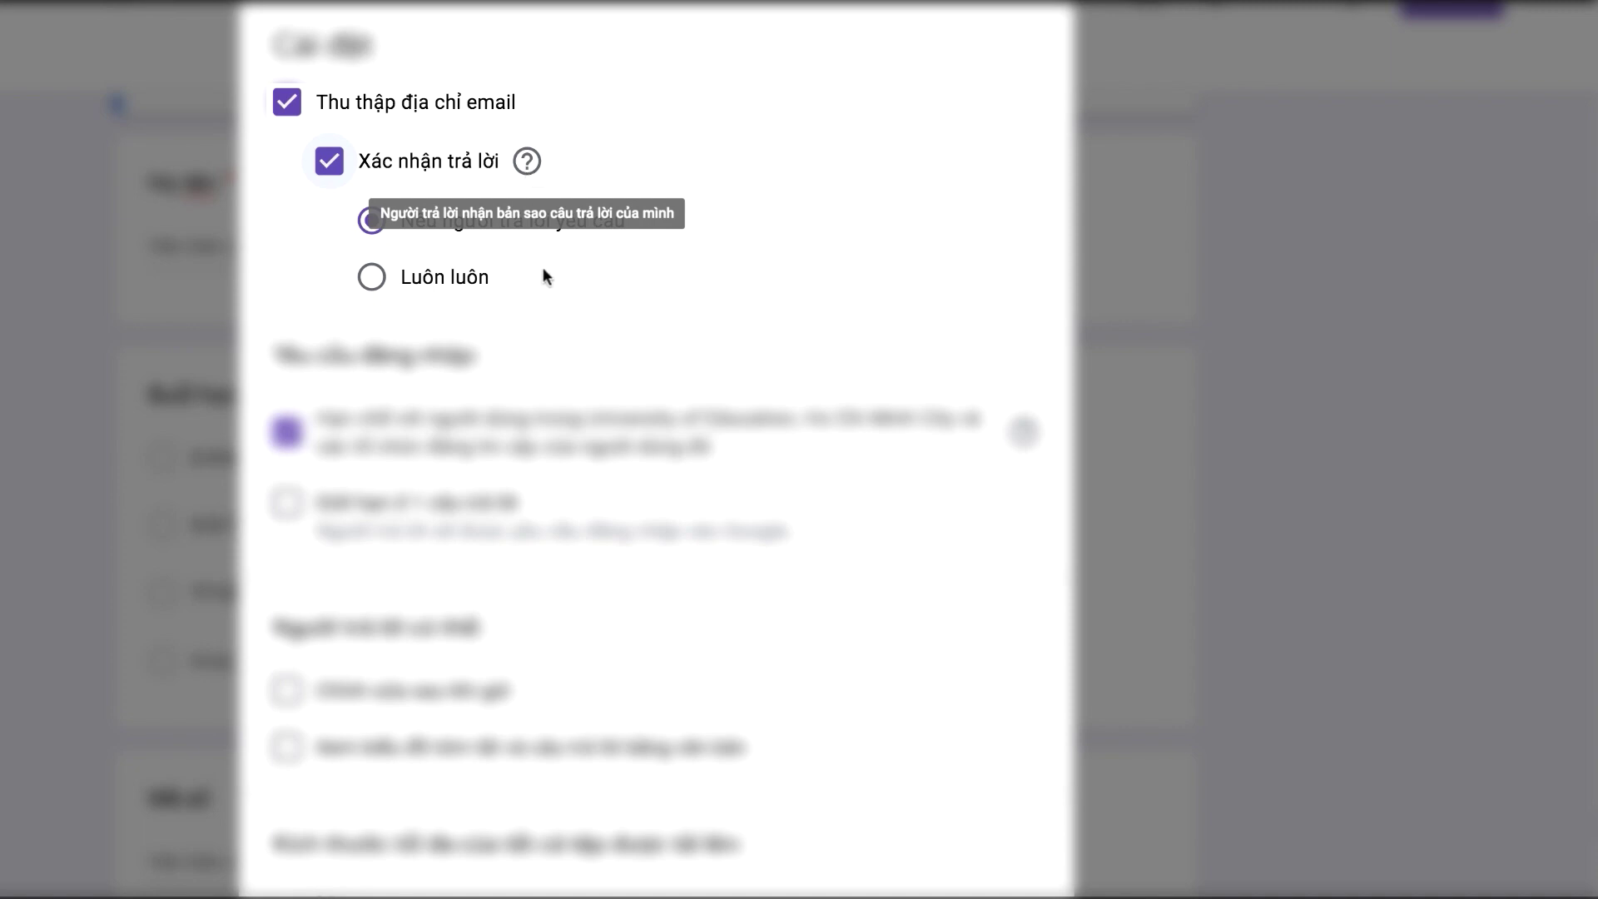
{"action": "left_click", "coordinate": [329, 161]}
- Remove the university-only restriction, leaving one-response, editing and summary-chart options off
{"action": "left_click", "coordinate": [287, 348]}
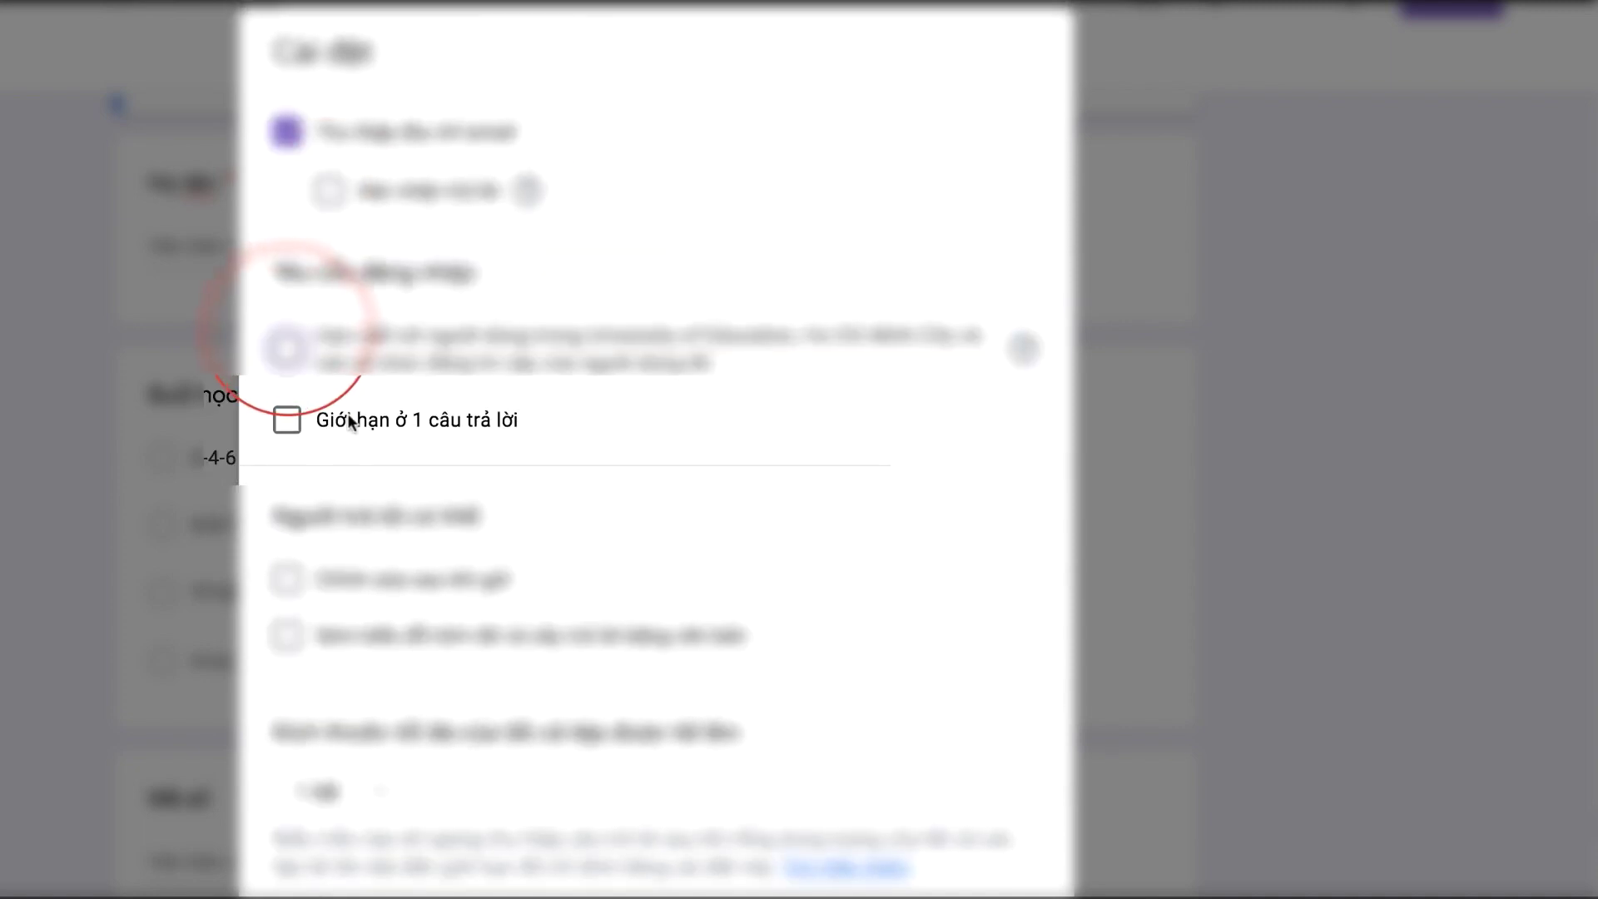
{"action": "left_click", "coordinate": [289, 422]}
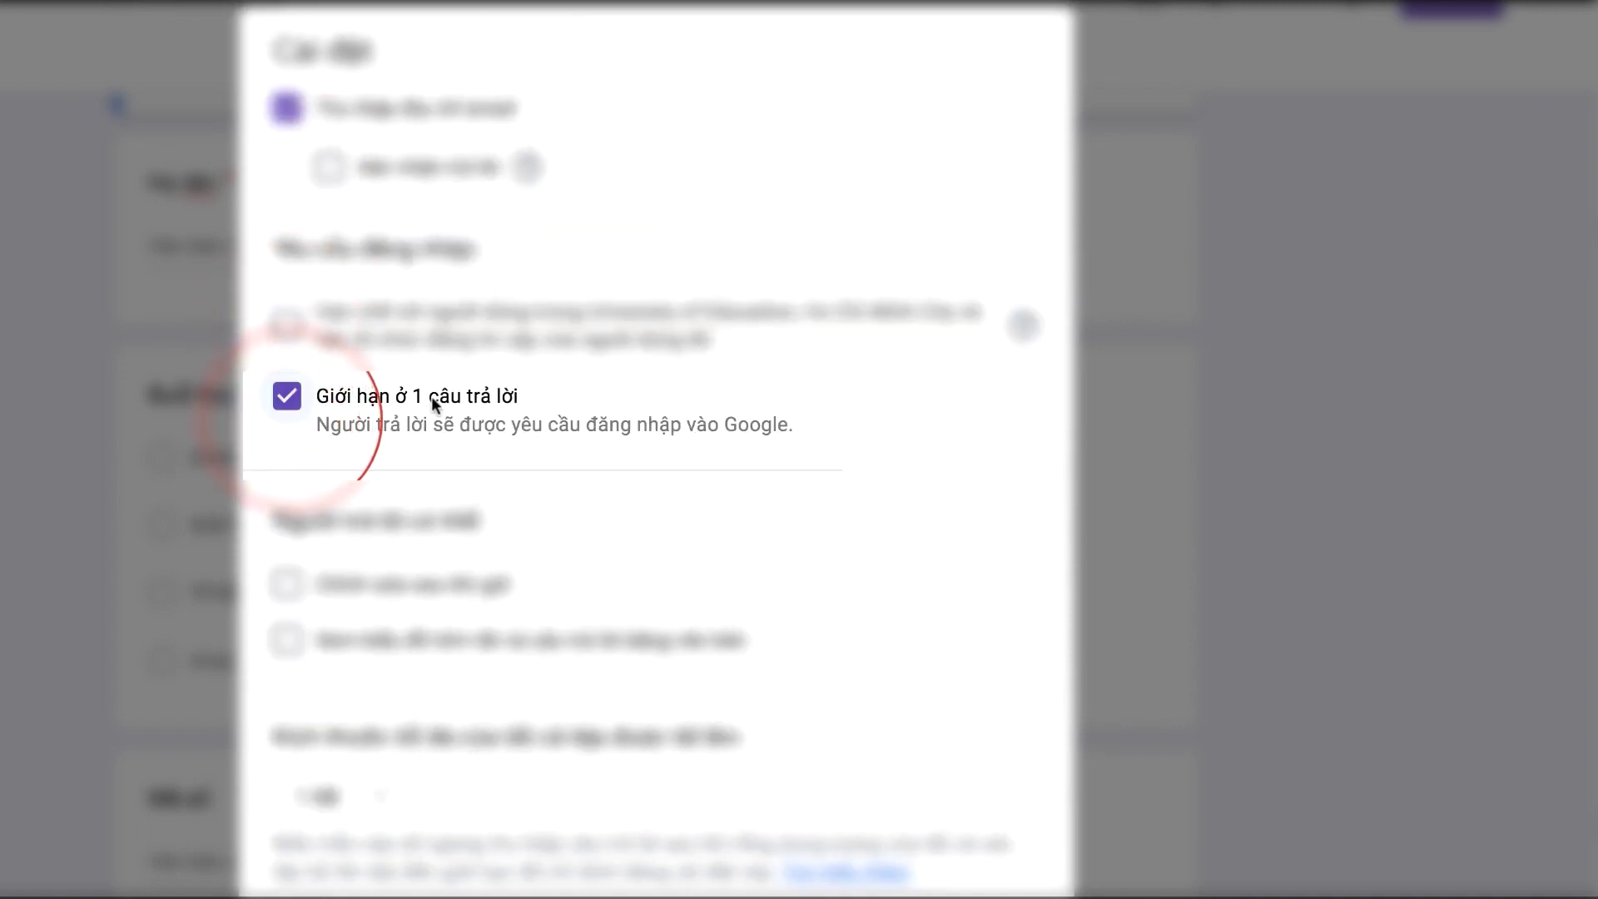
{"action": "left_click", "coordinate": [483, 422]}
{"action": "left_click", "coordinate": [286, 580]}
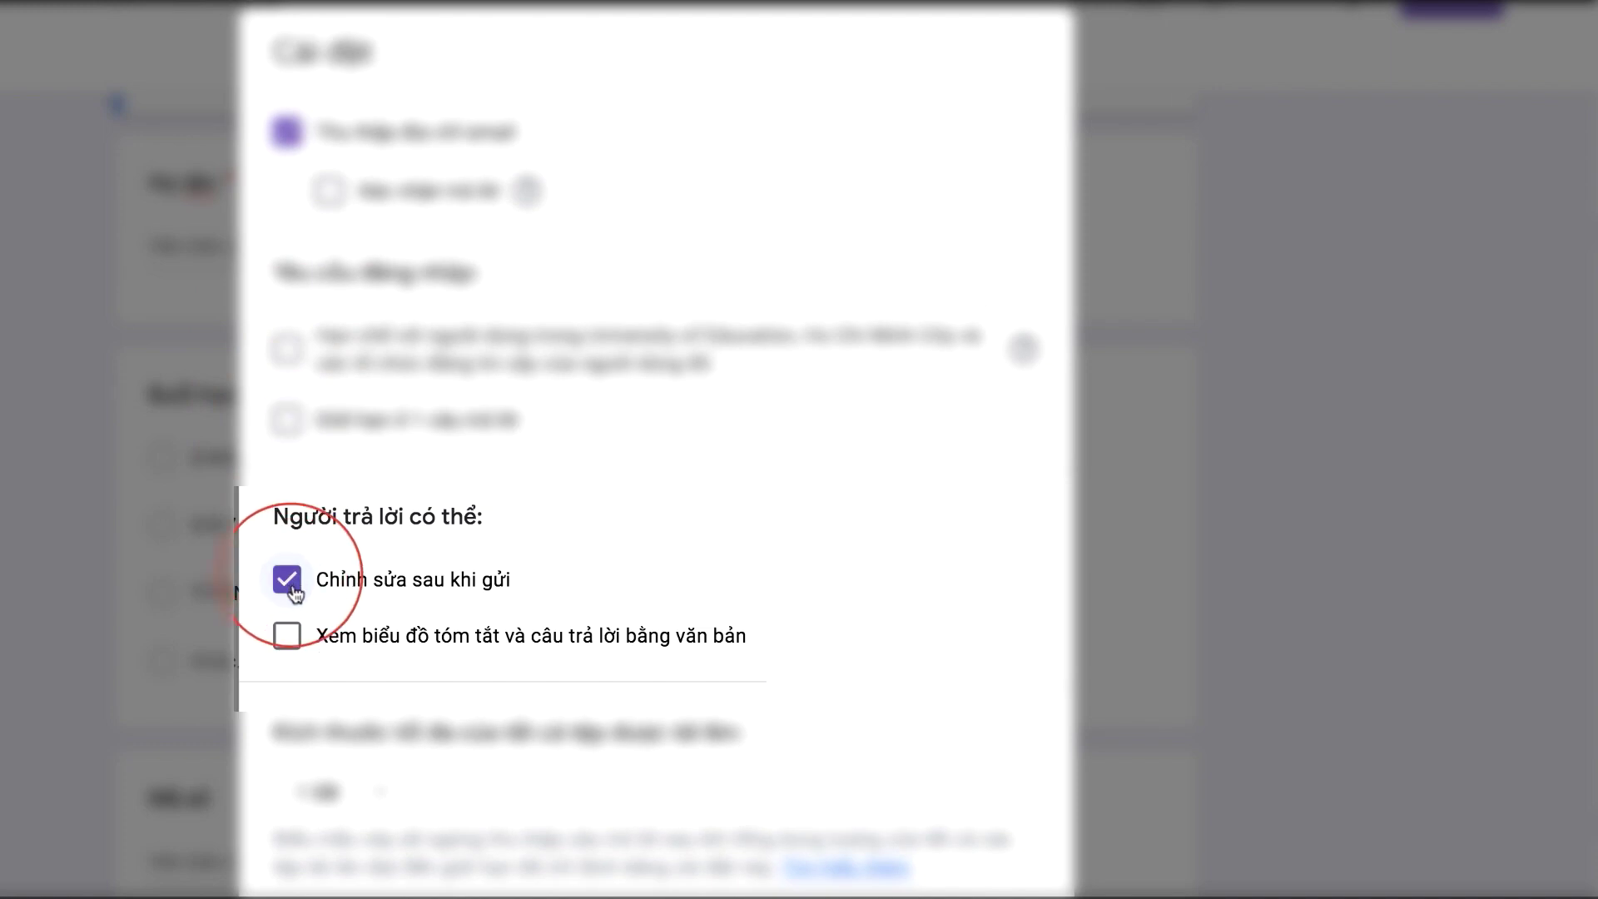
{"action": "left_click", "coordinate": [293, 591]}
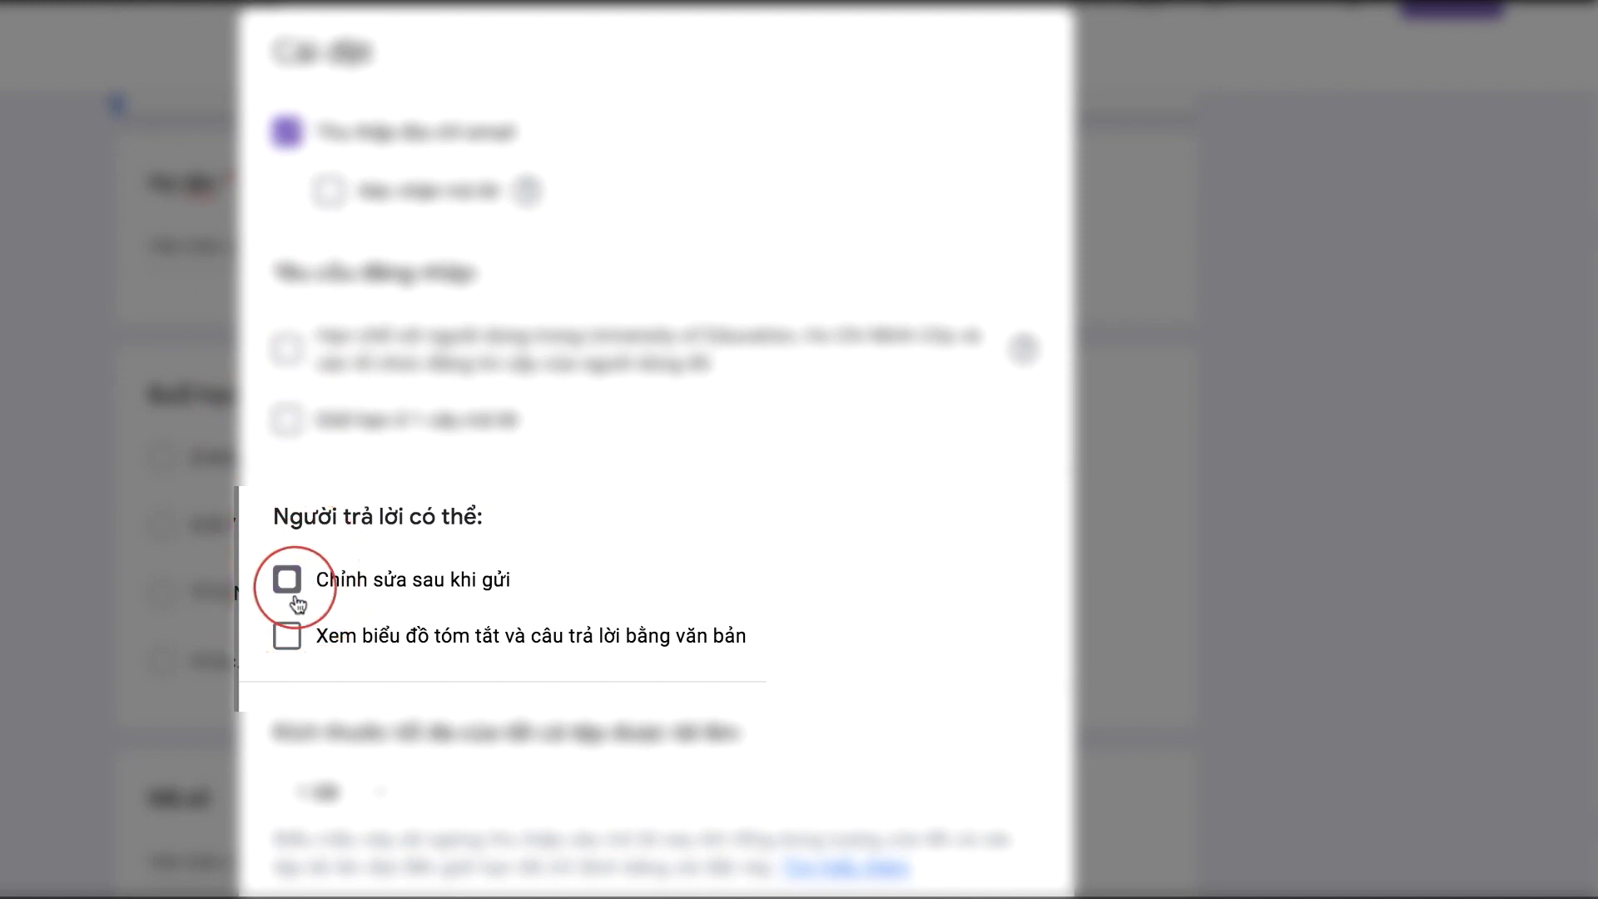
{"action": "left_click", "coordinate": [289, 641]}
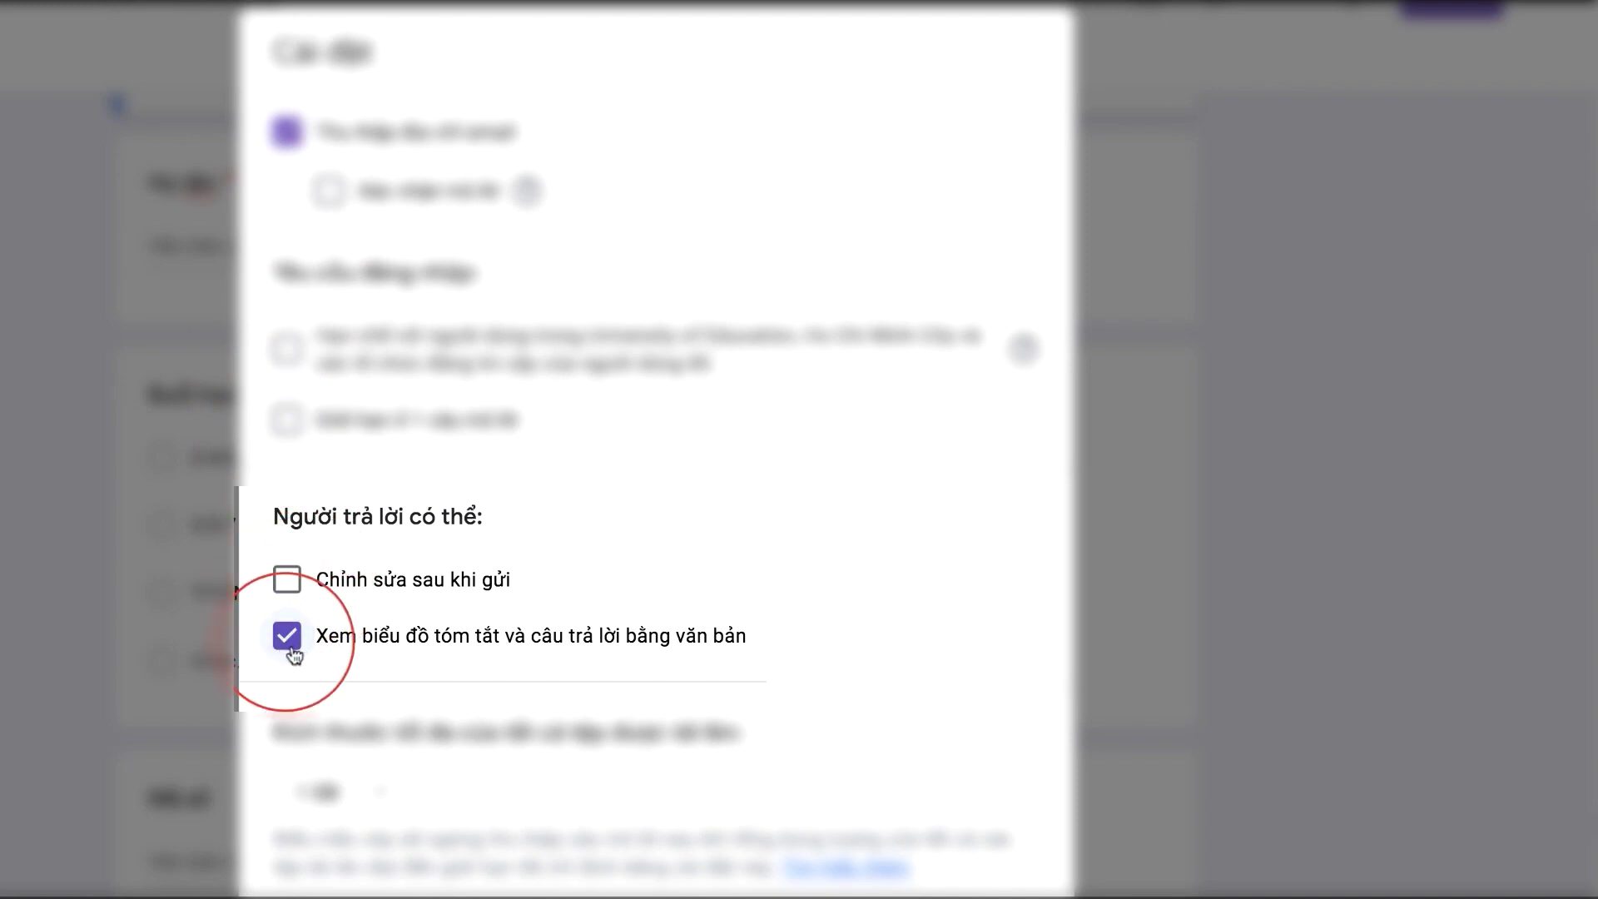
{"action": "left_click", "coordinate": [289, 641]}
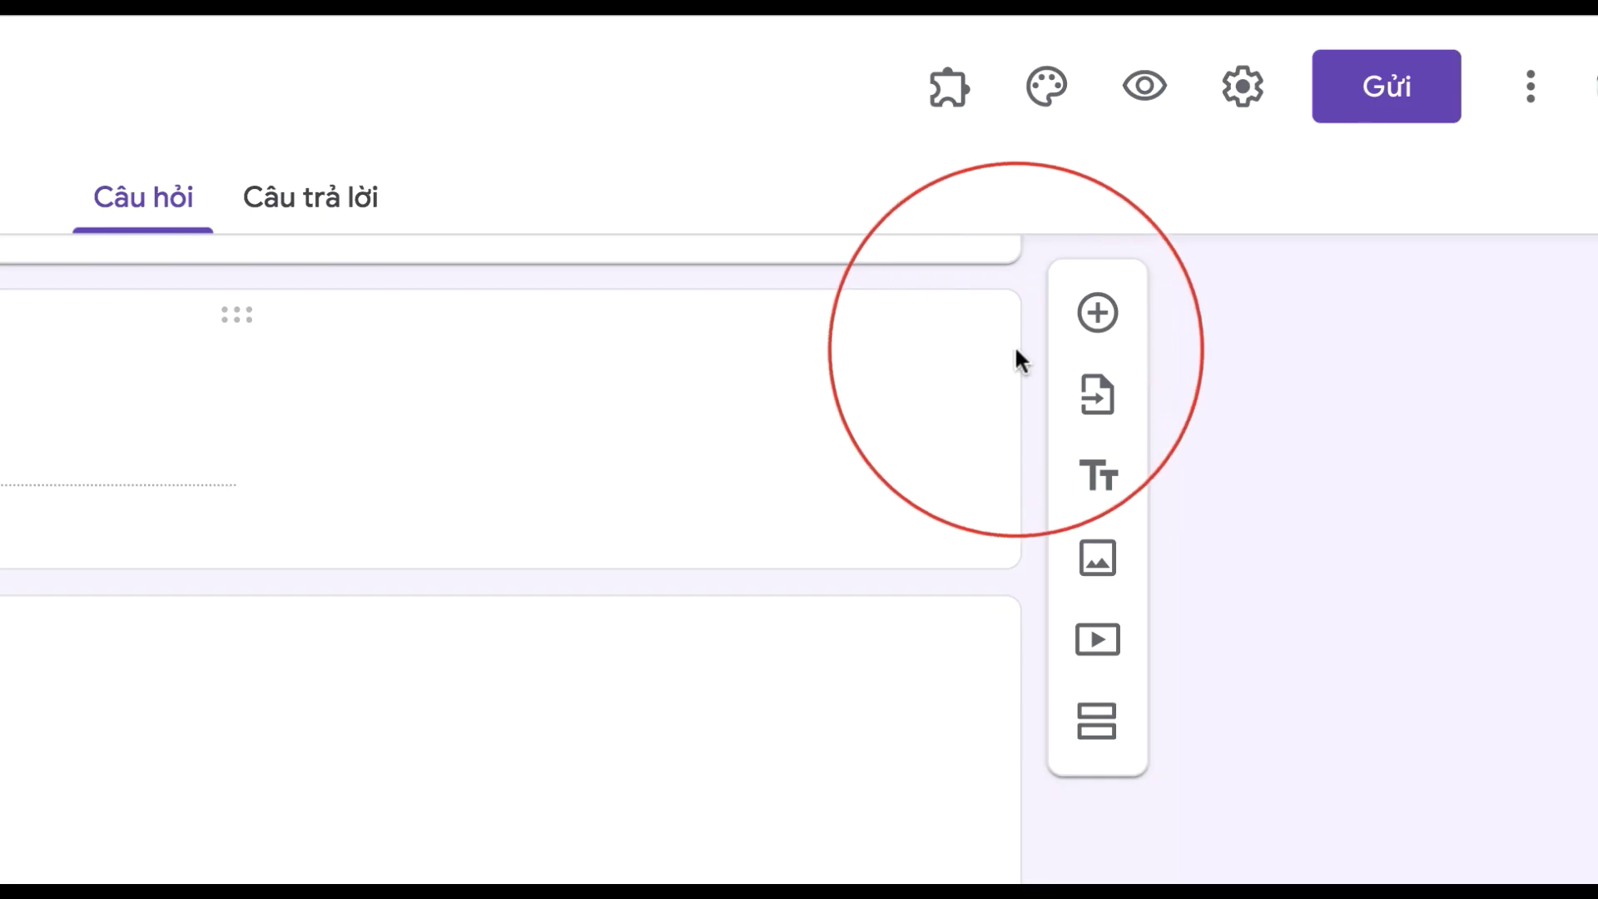
- Use the pink fairy image from 'Chỉ dành cho trẻ em' as the header, turning the theme yellow
{"action": "left_click", "coordinate": [1053, 120]}
{"action": "left_click", "coordinate": [1348, 346]}
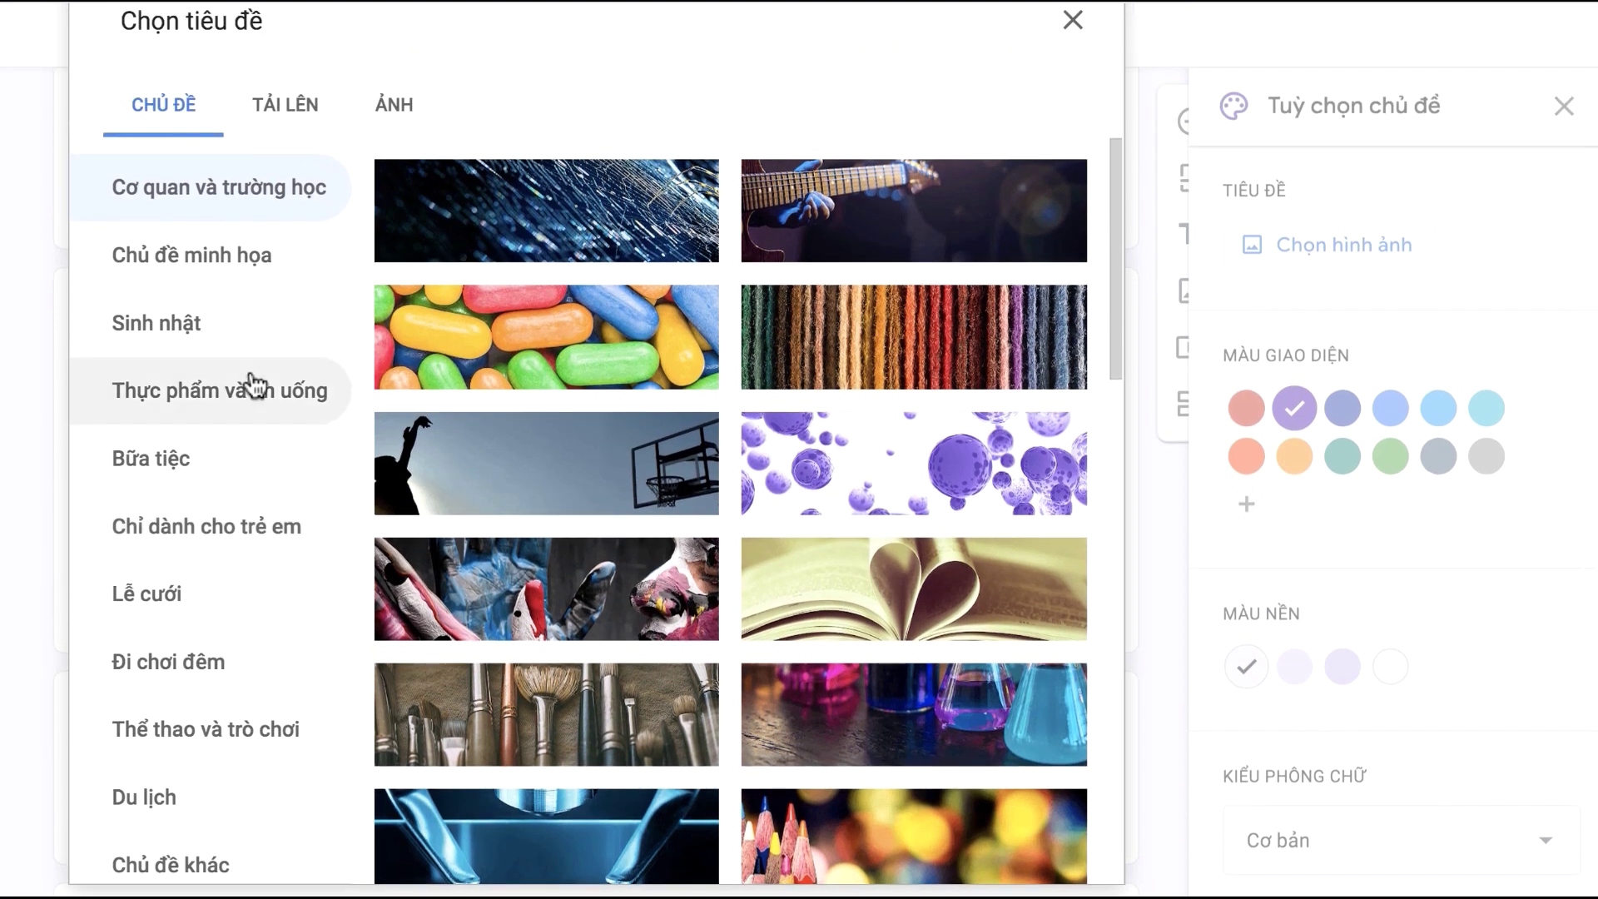
{"action": "left_click", "coordinate": [254, 562]}
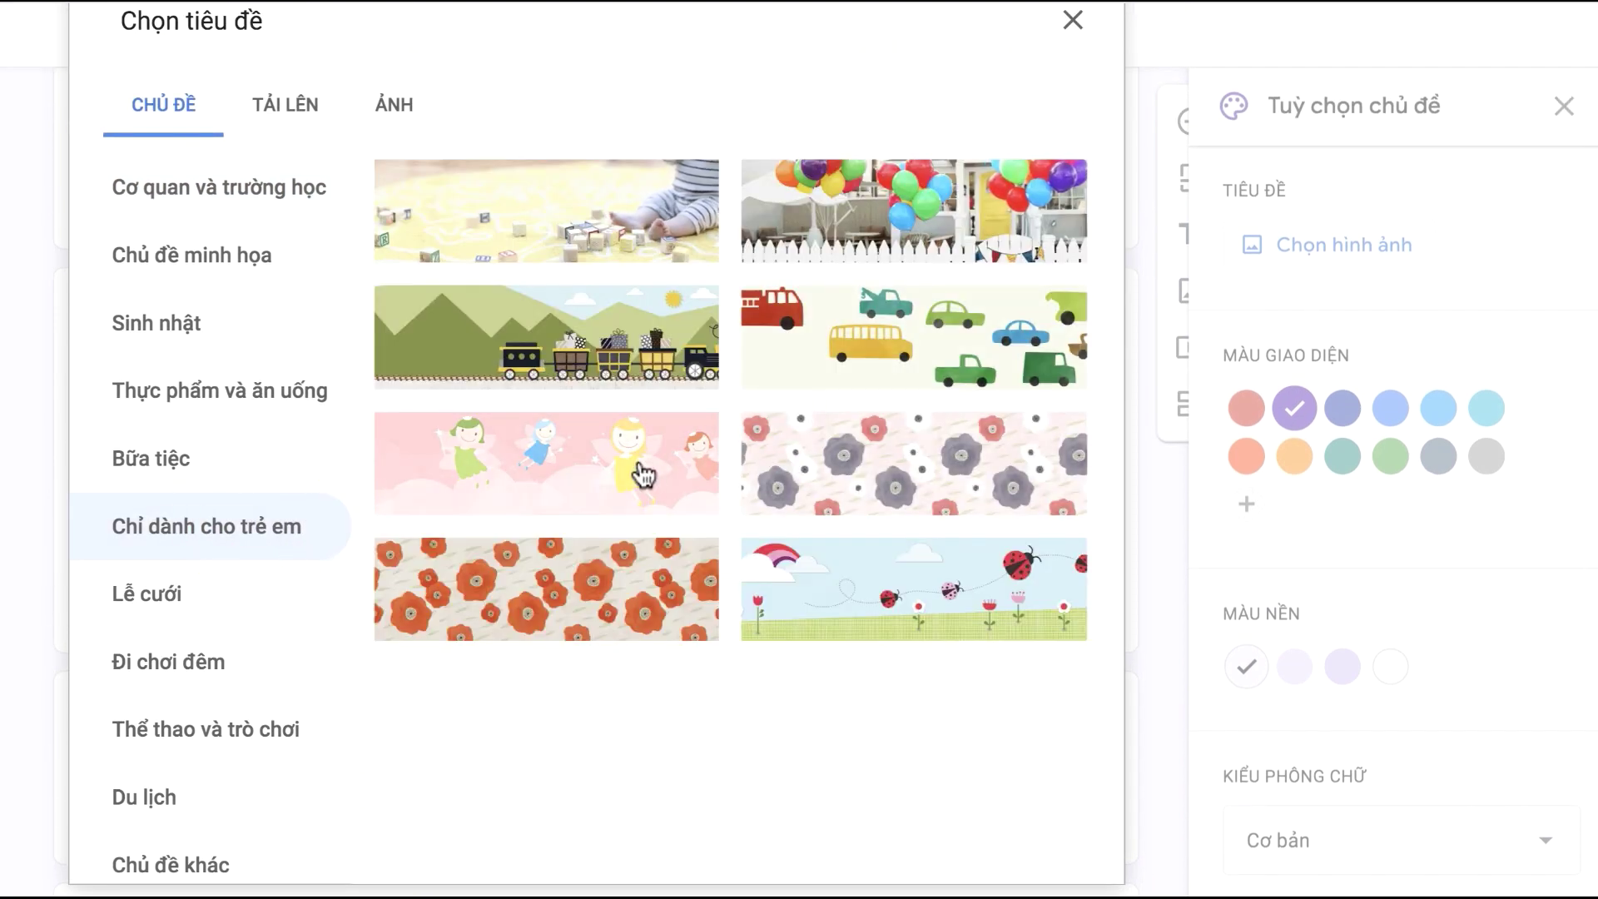
{"action": "left_click", "coordinate": [644, 470]}
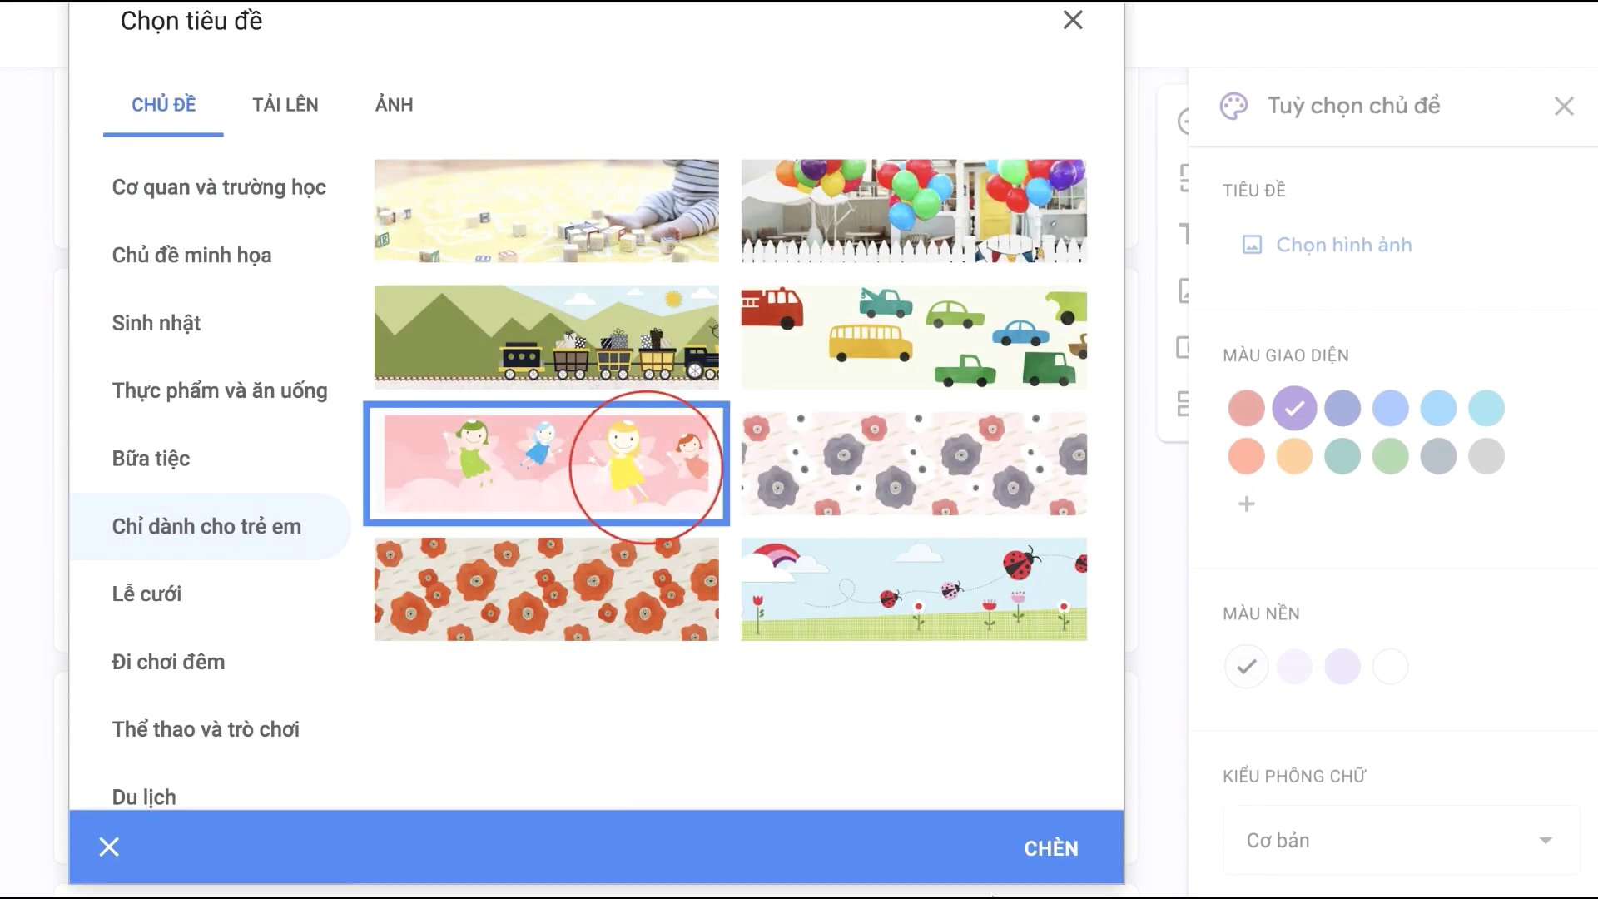
{"action": "left_click", "coordinate": [1053, 847]}
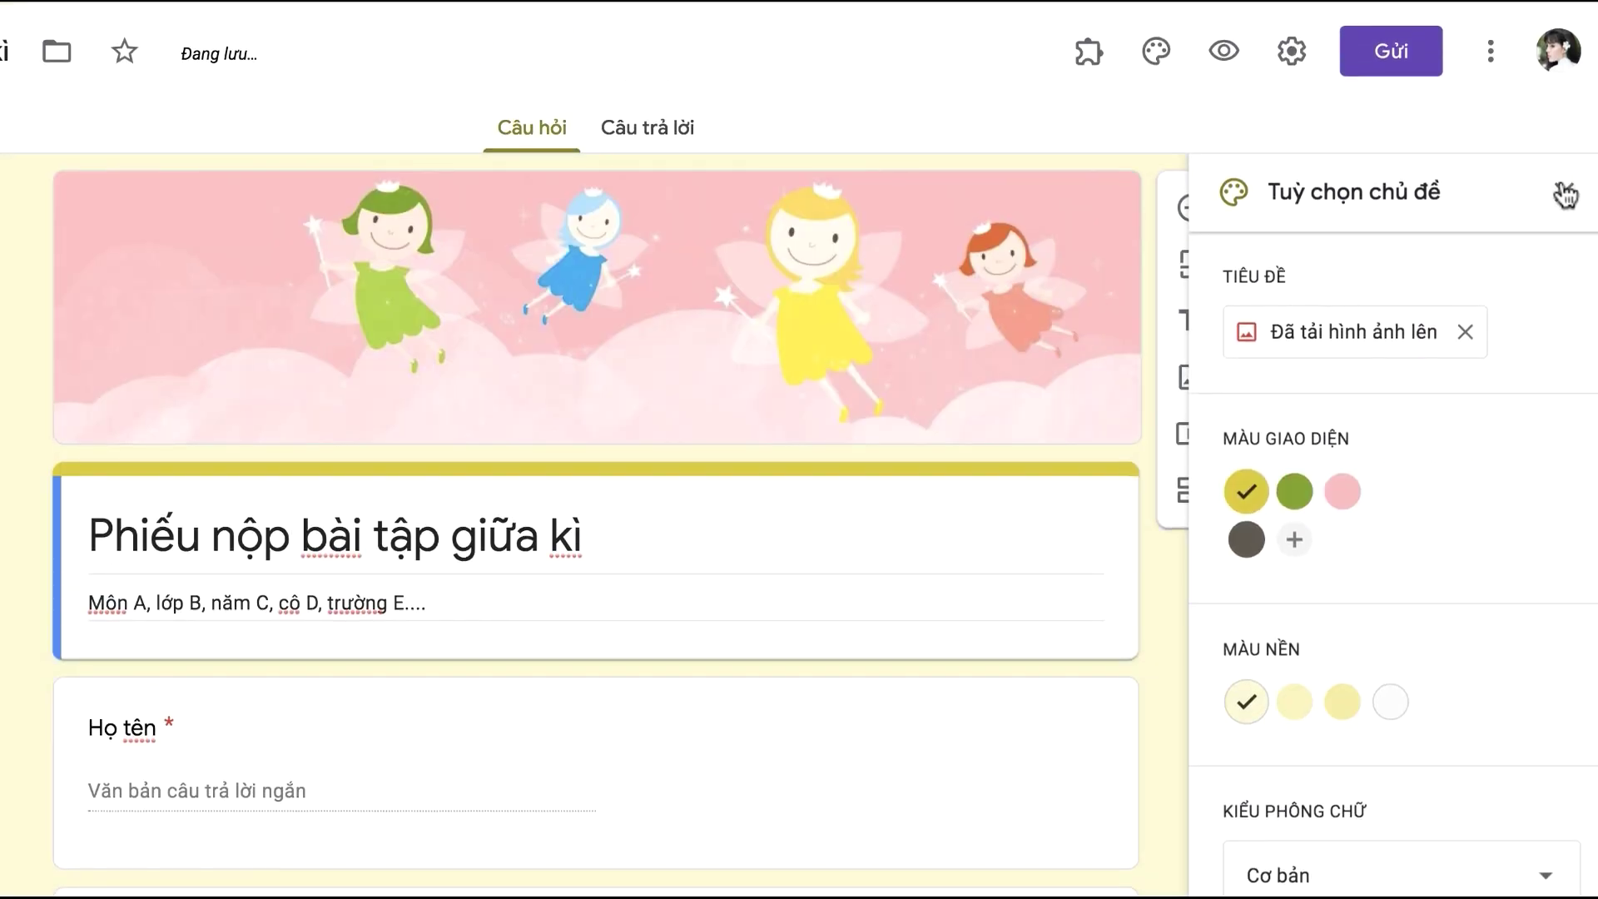
{"action": "left_click", "coordinate": [1564, 194]}
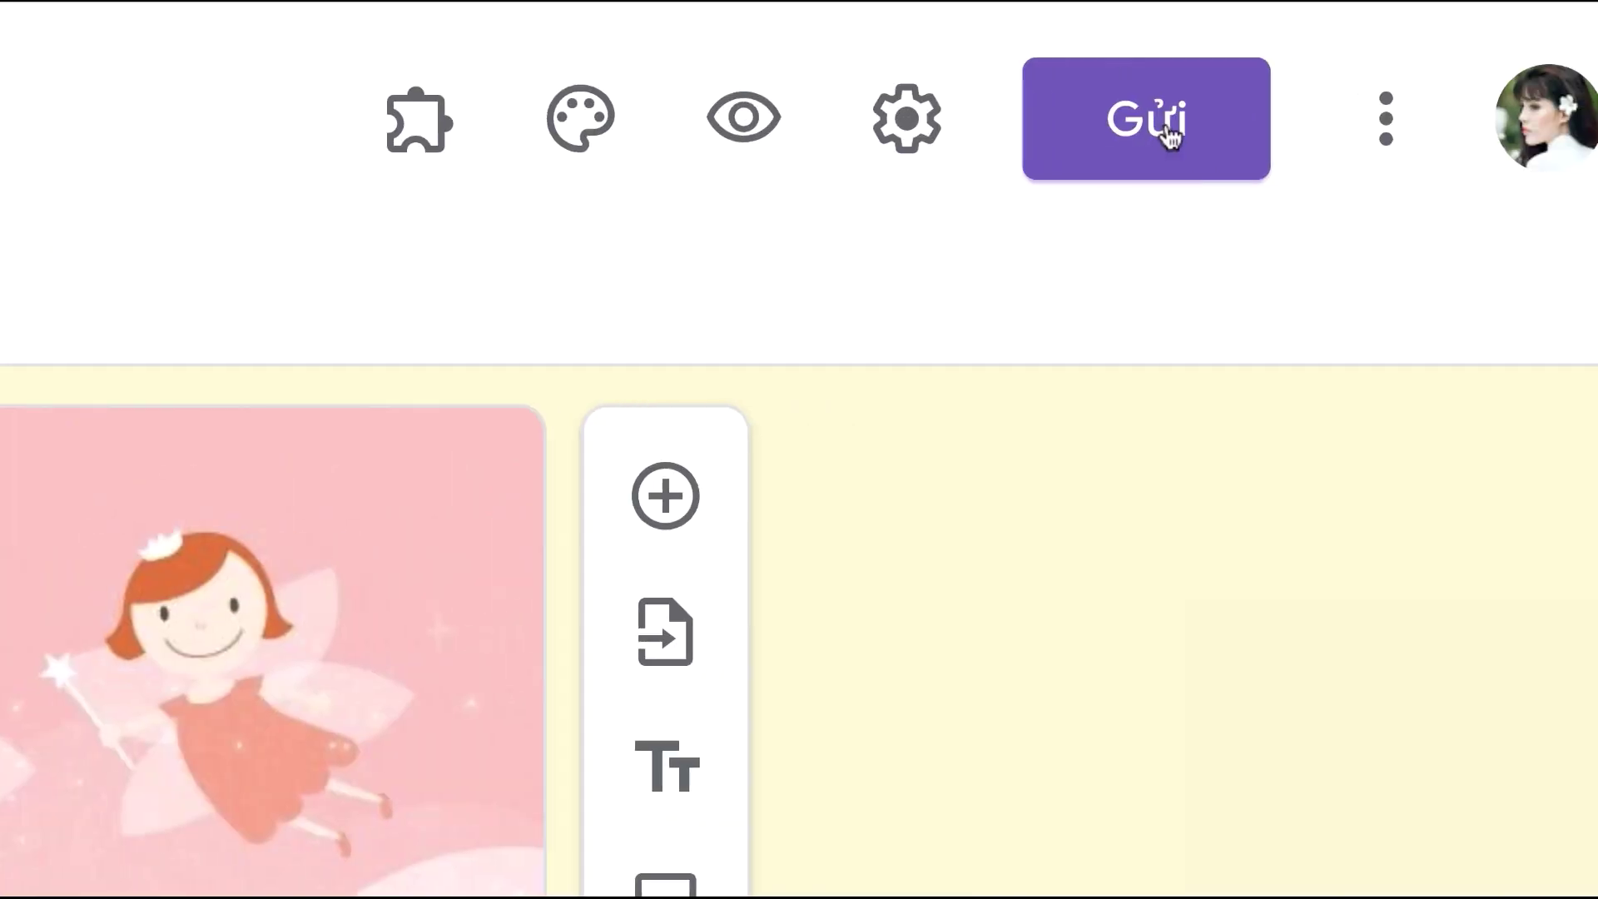
- Copy the form's share link shortened to a forms.gle URL
{"action": "left_click", "coordinate": [1170, 136]}
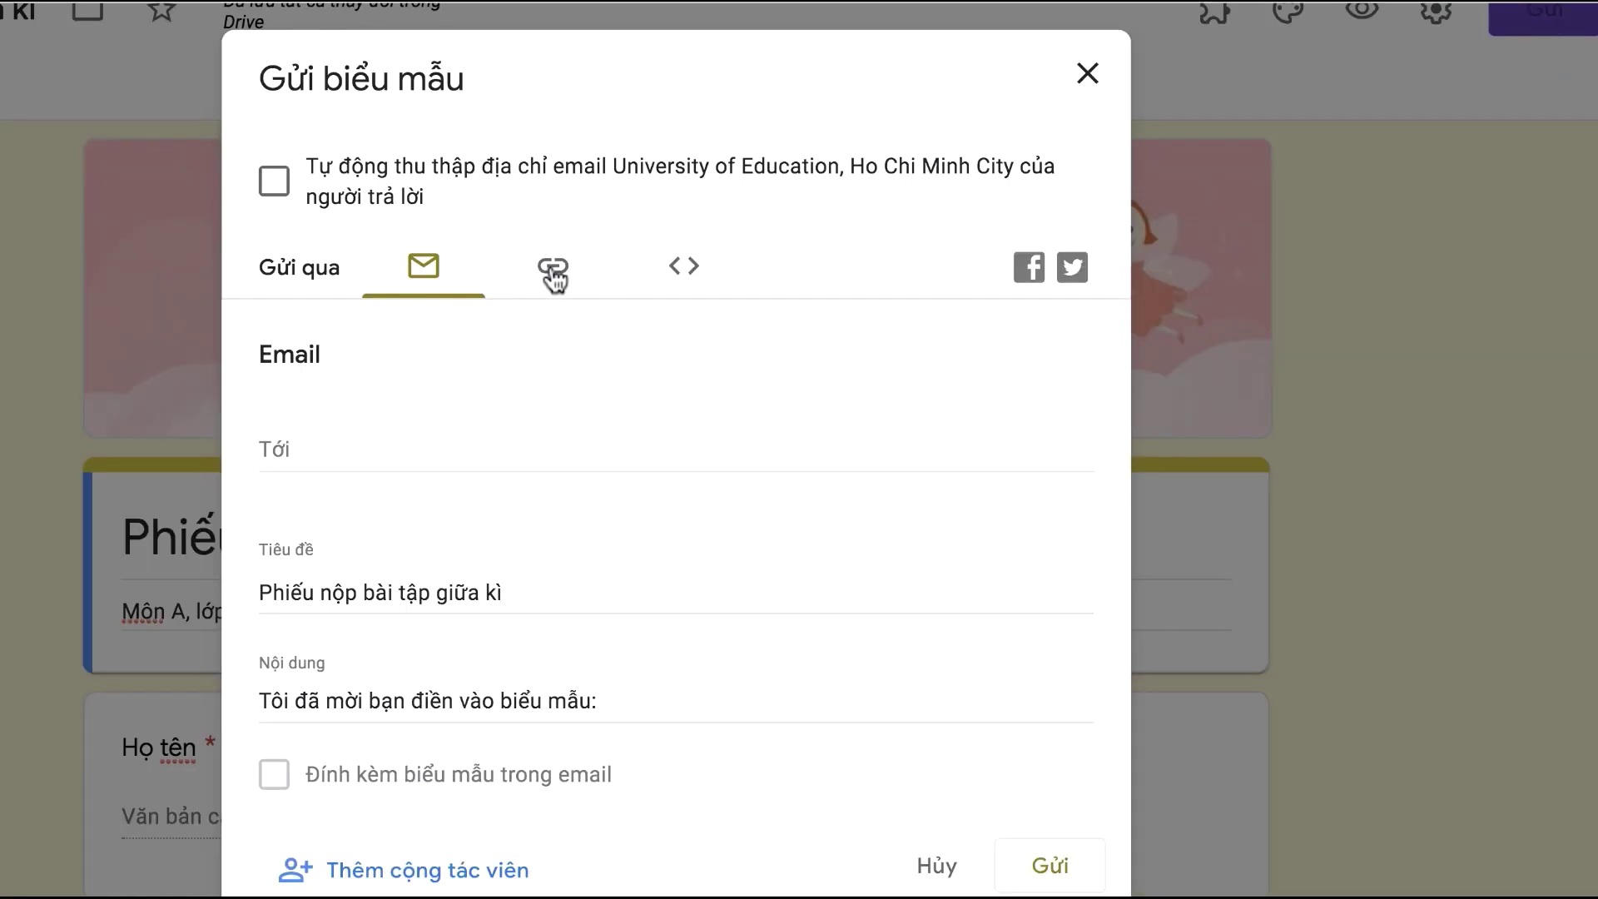
{"action": "left_click", "coordinate": [553, 270]}
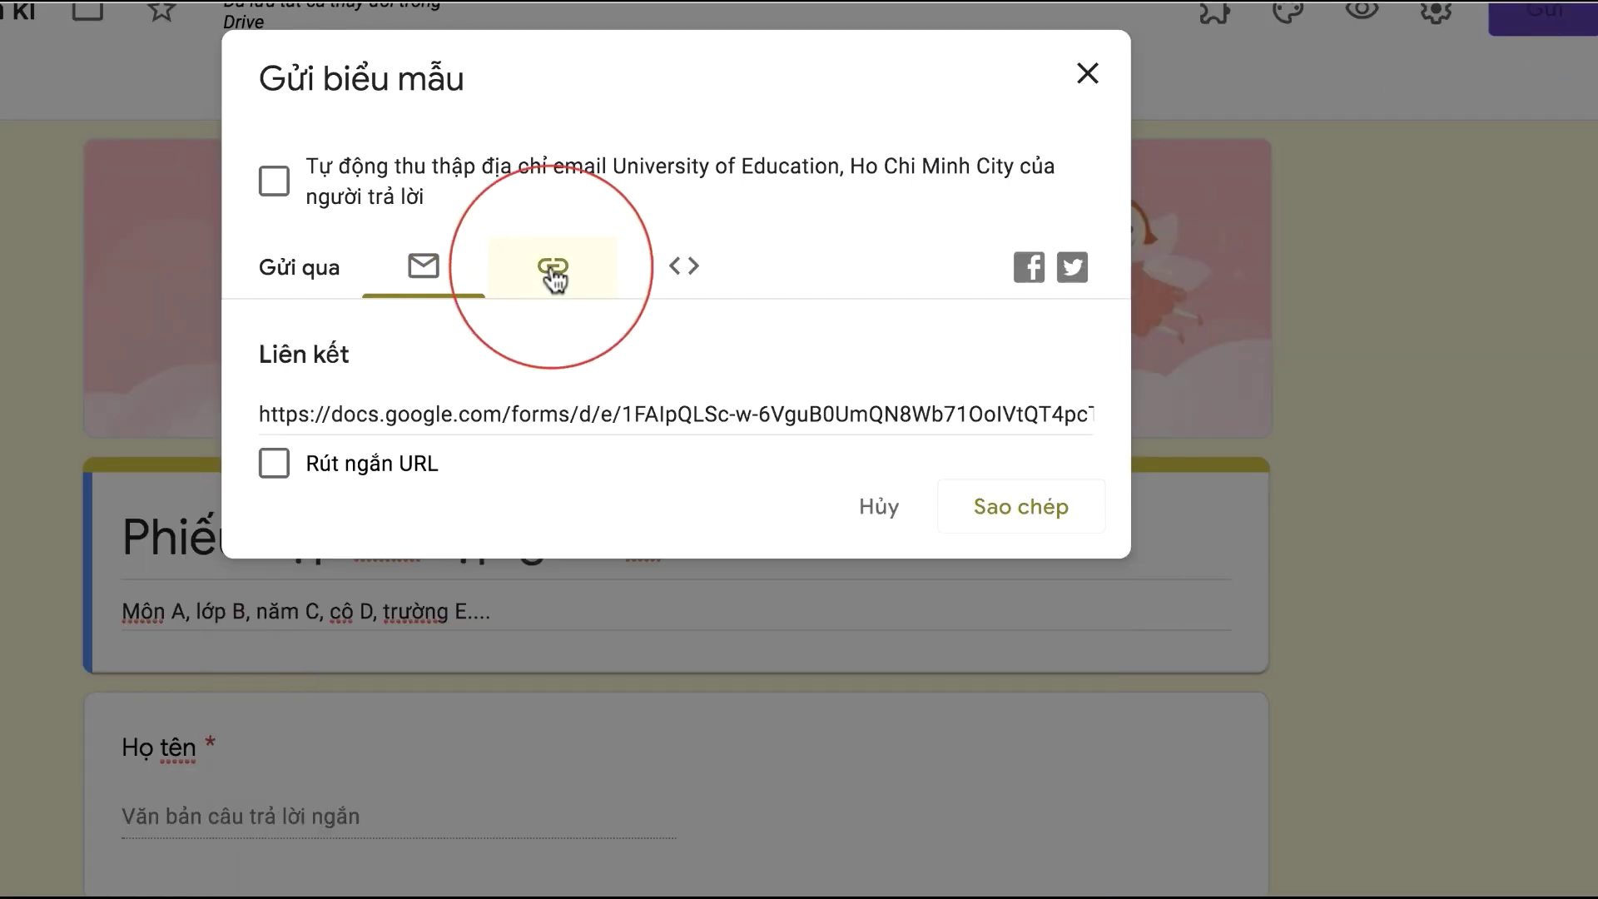
{"action": "left_click", "coordinate": [566, 412]}
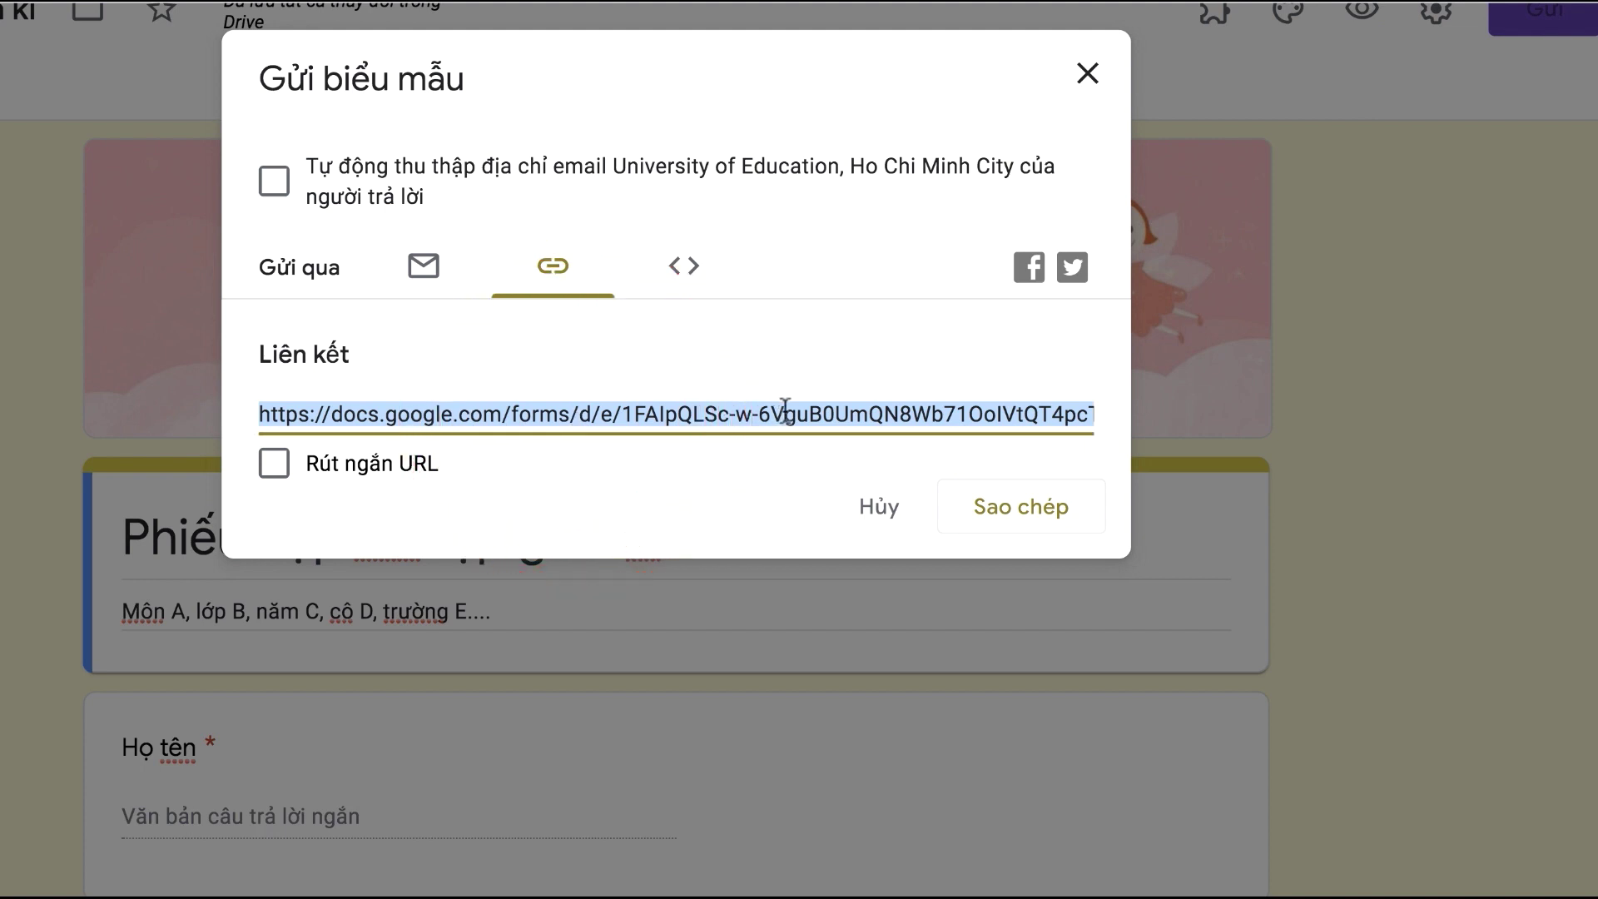
{"action": "left_click", "coordinate": [392, 462]}
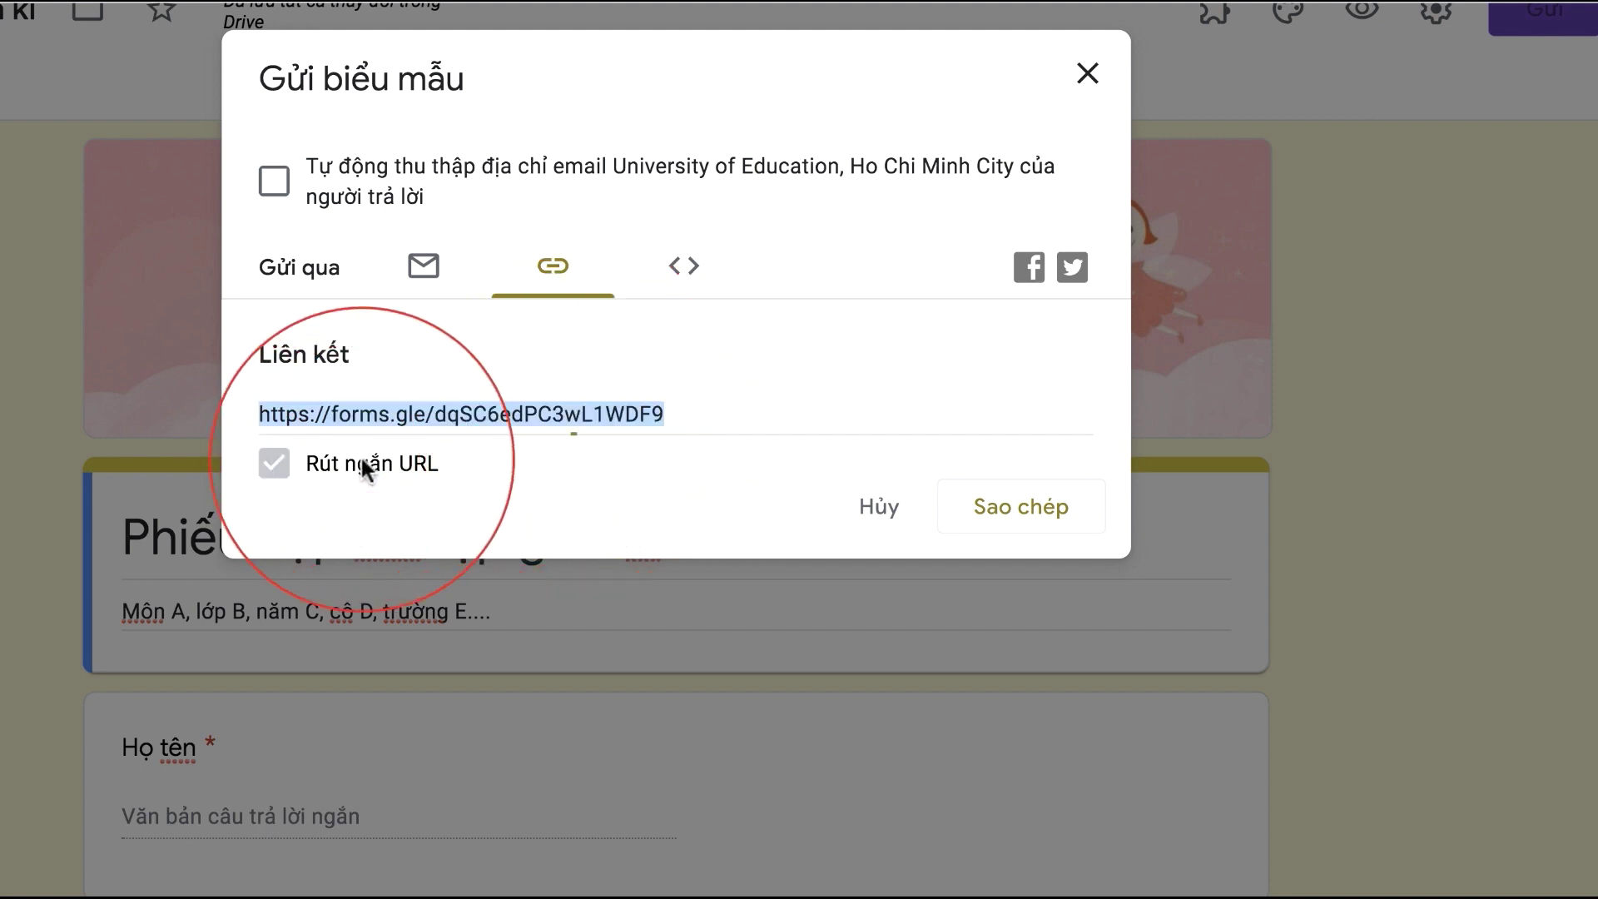
{"action": "left_click", "coordinate": [1035, 514]}
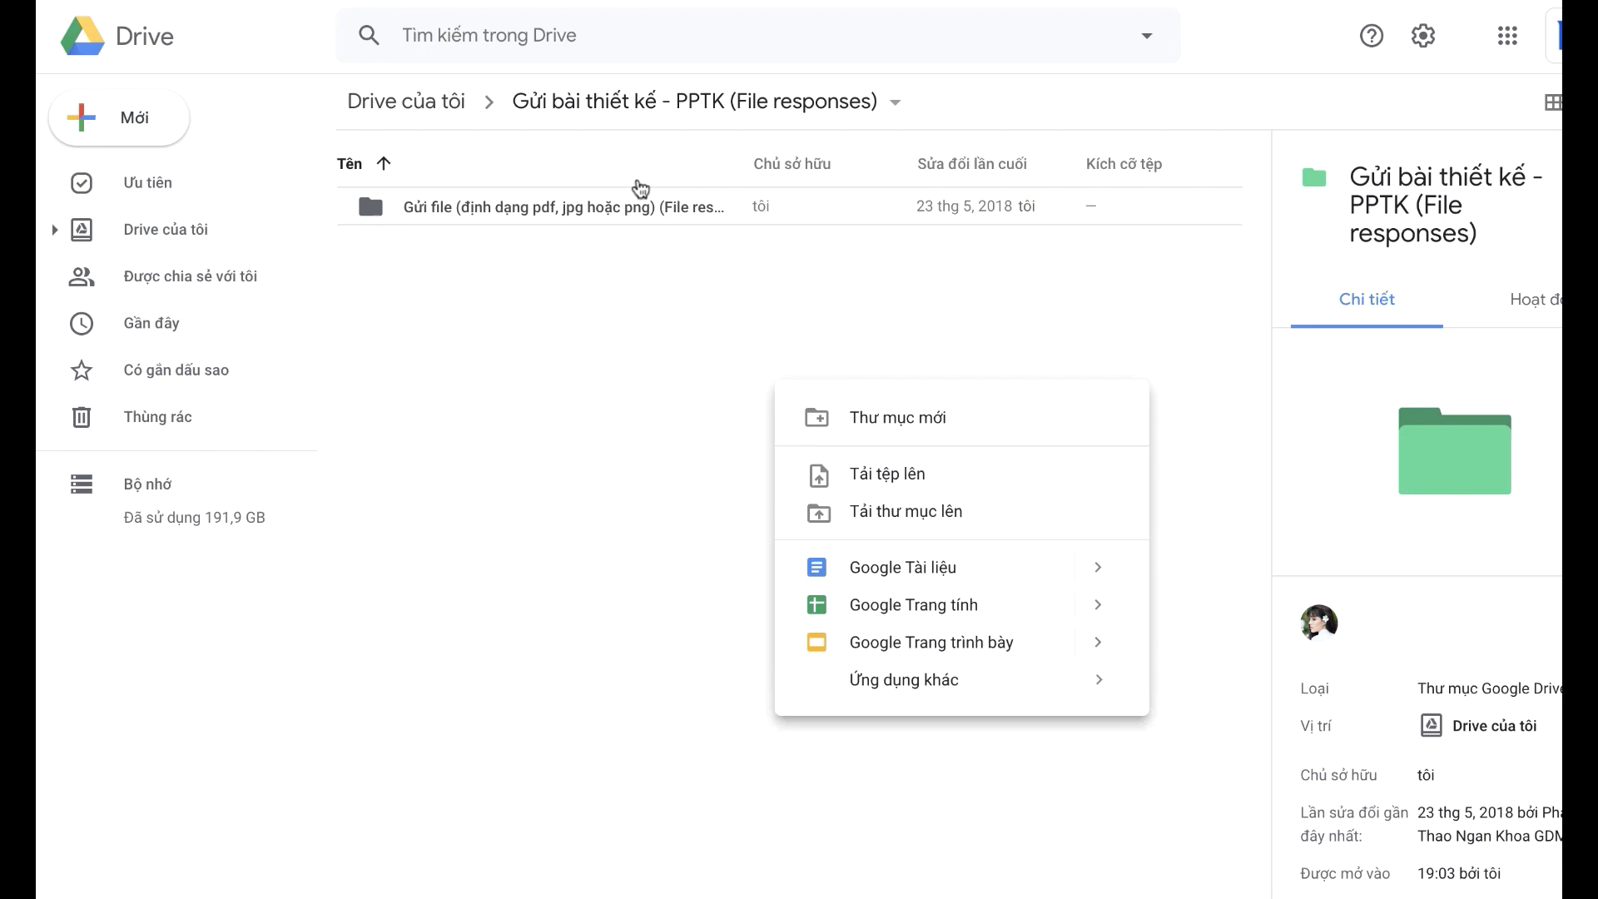
- Open the 'Phiếu nộp bài tập giữa kì (File responses)' folder and scroll through the uploaded files
{"action": "double_click", "coordinate": [626, 204]}
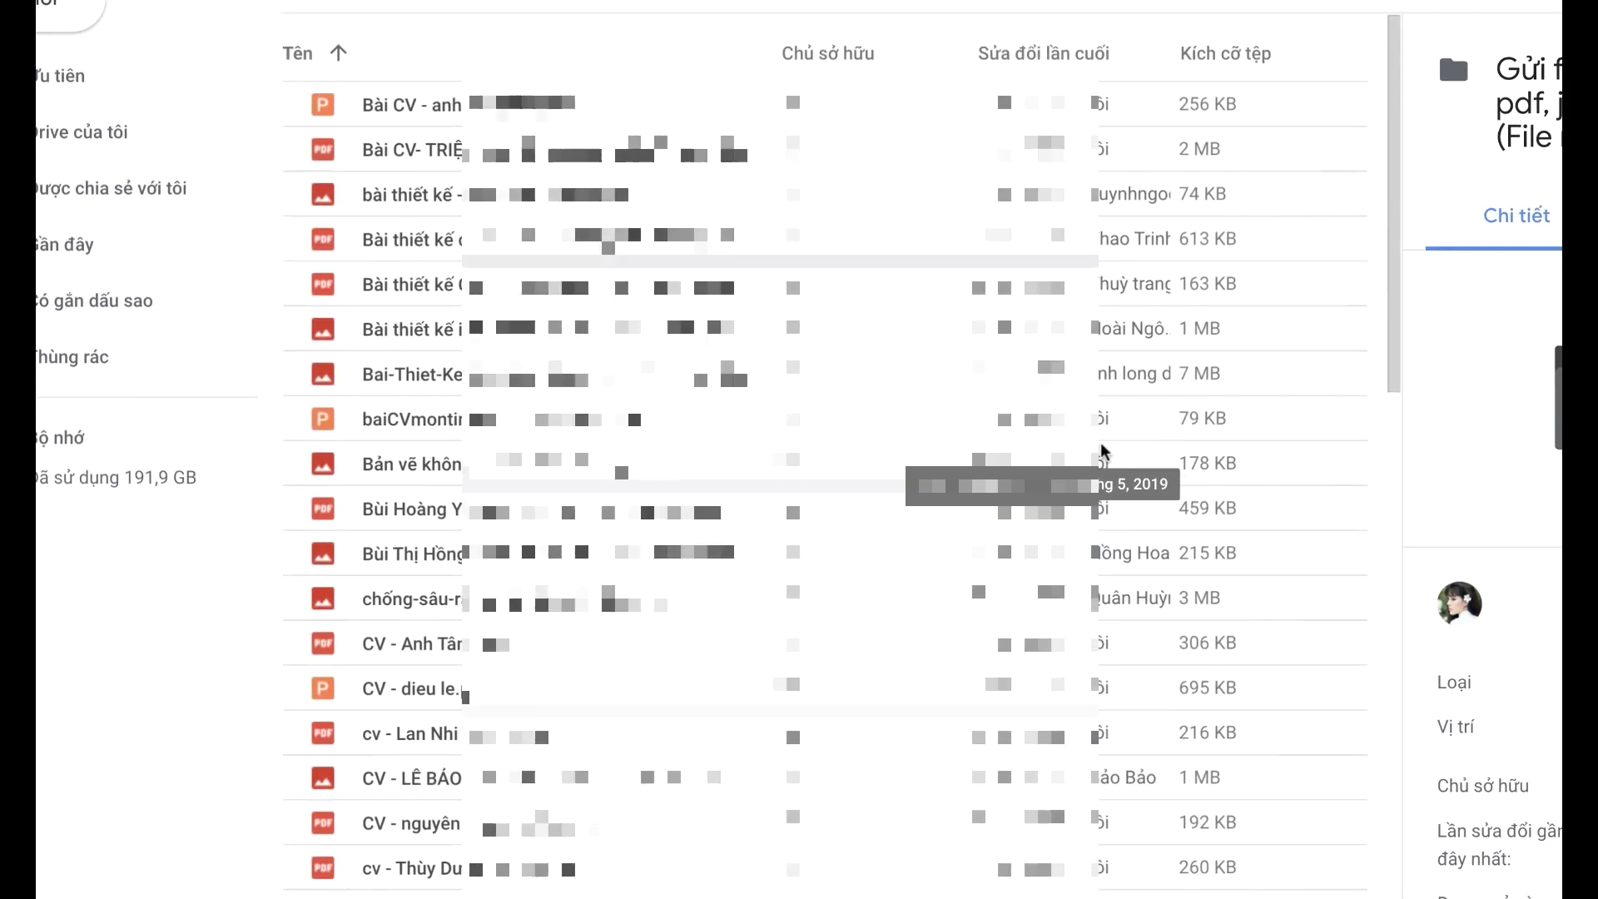
{"action": "scroll", "coordinate": [1383, 428], "scroll_direction": "down", "scroll_amount": 3}
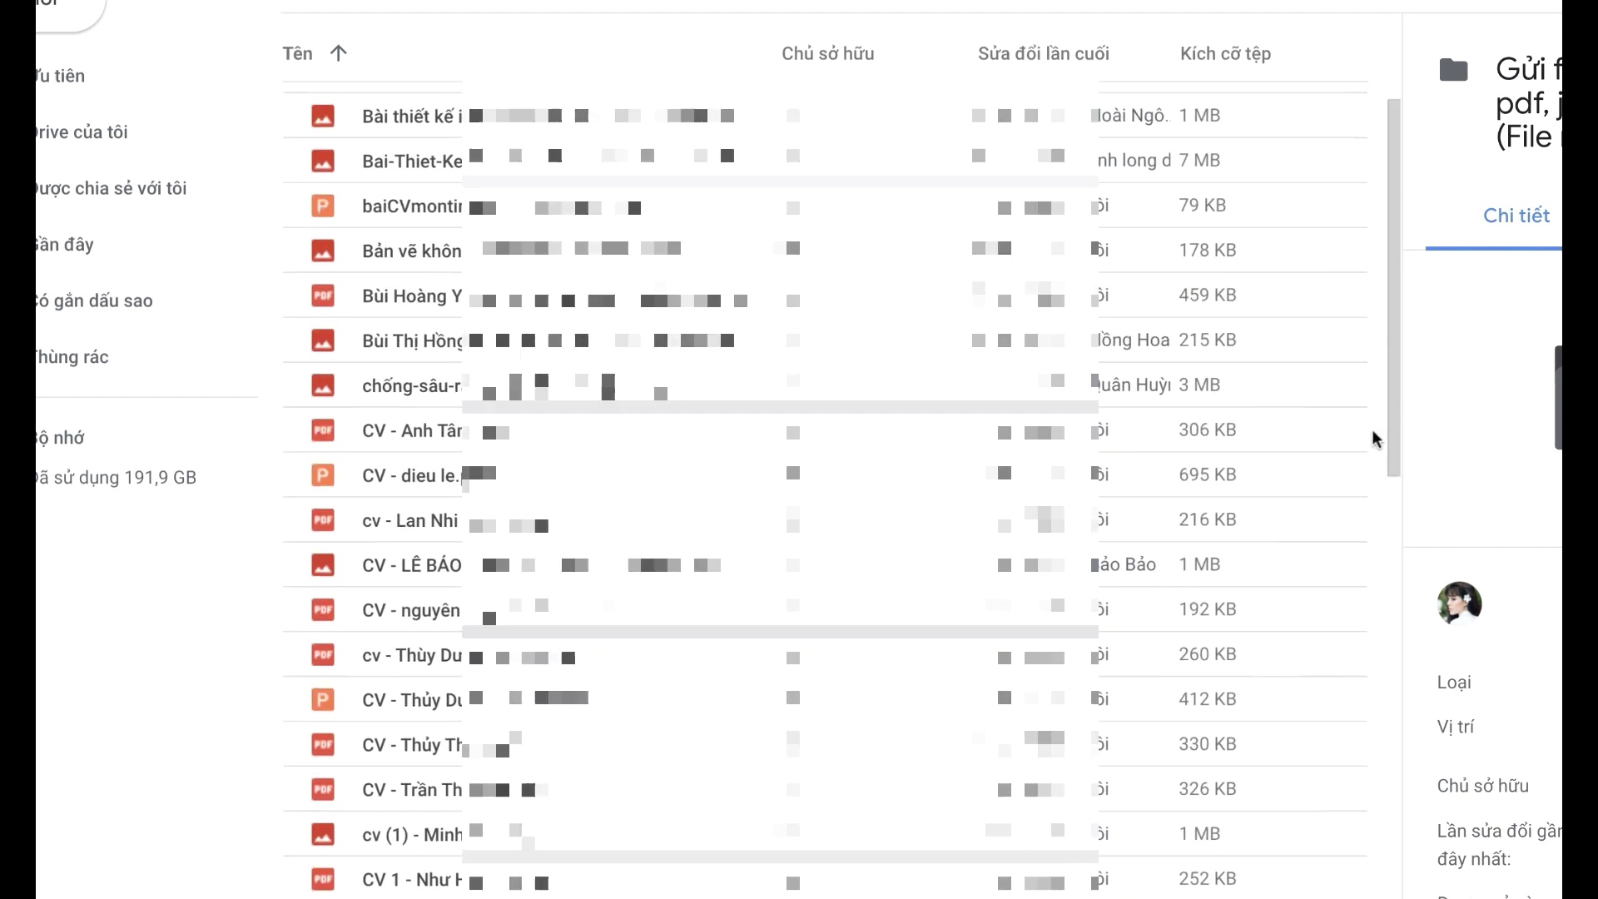
{"action": "scroll", "coordinate": [1373, 437], "scroll_direction": "up", "scroll_amount": 3}
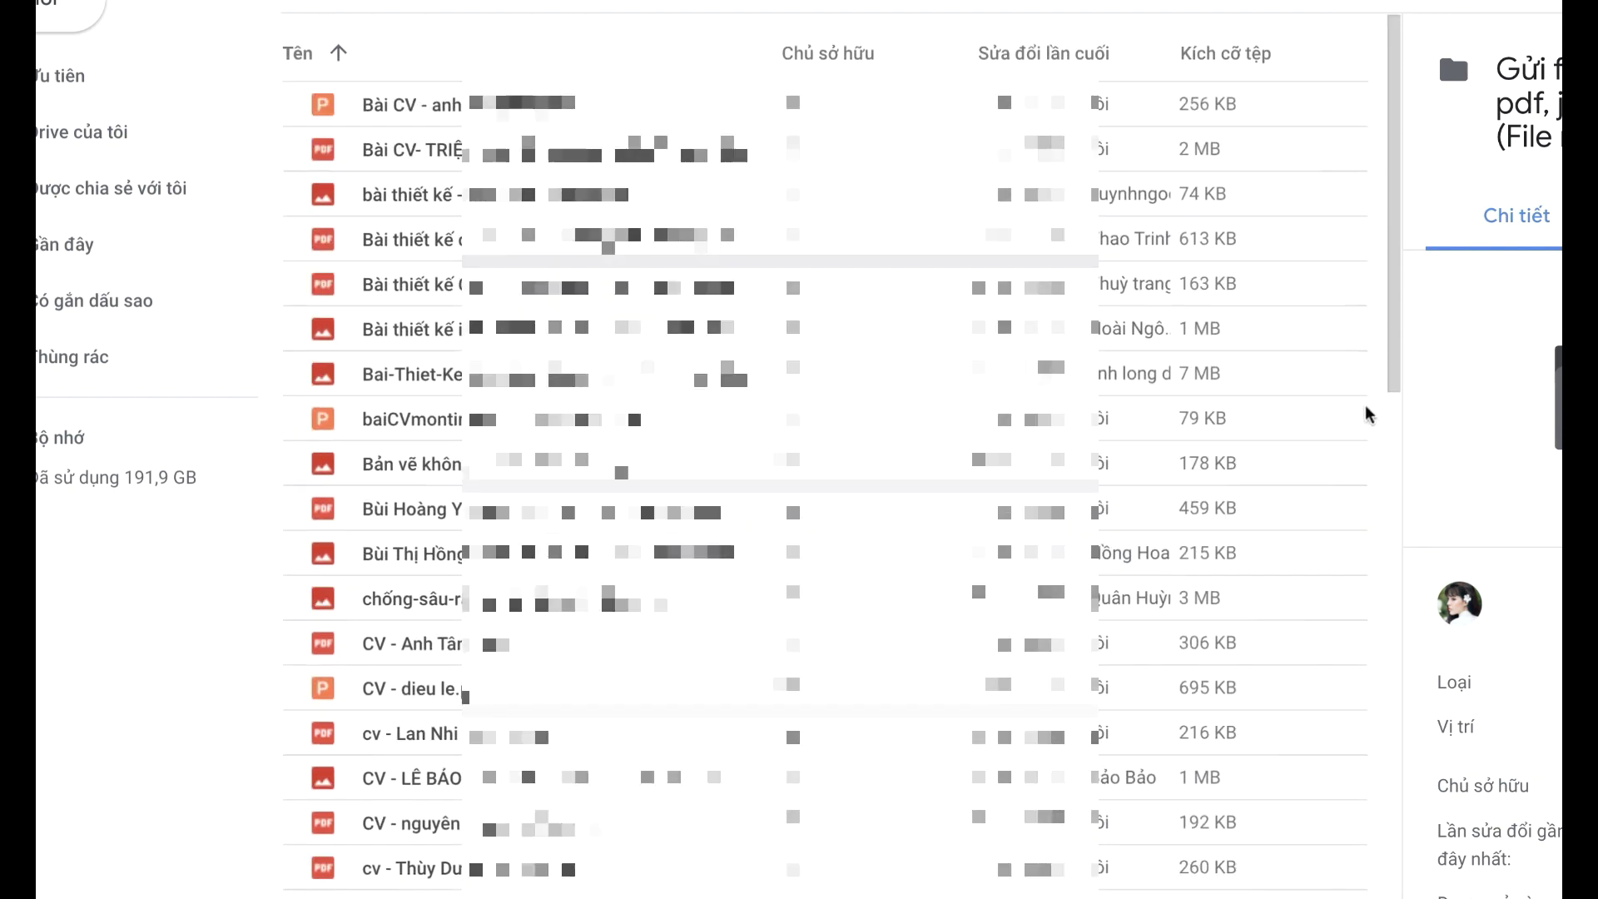
{"action": "scroll", "coordinate": [1367, 414], "scroll_direction": "down", "scroll_amount": 10}
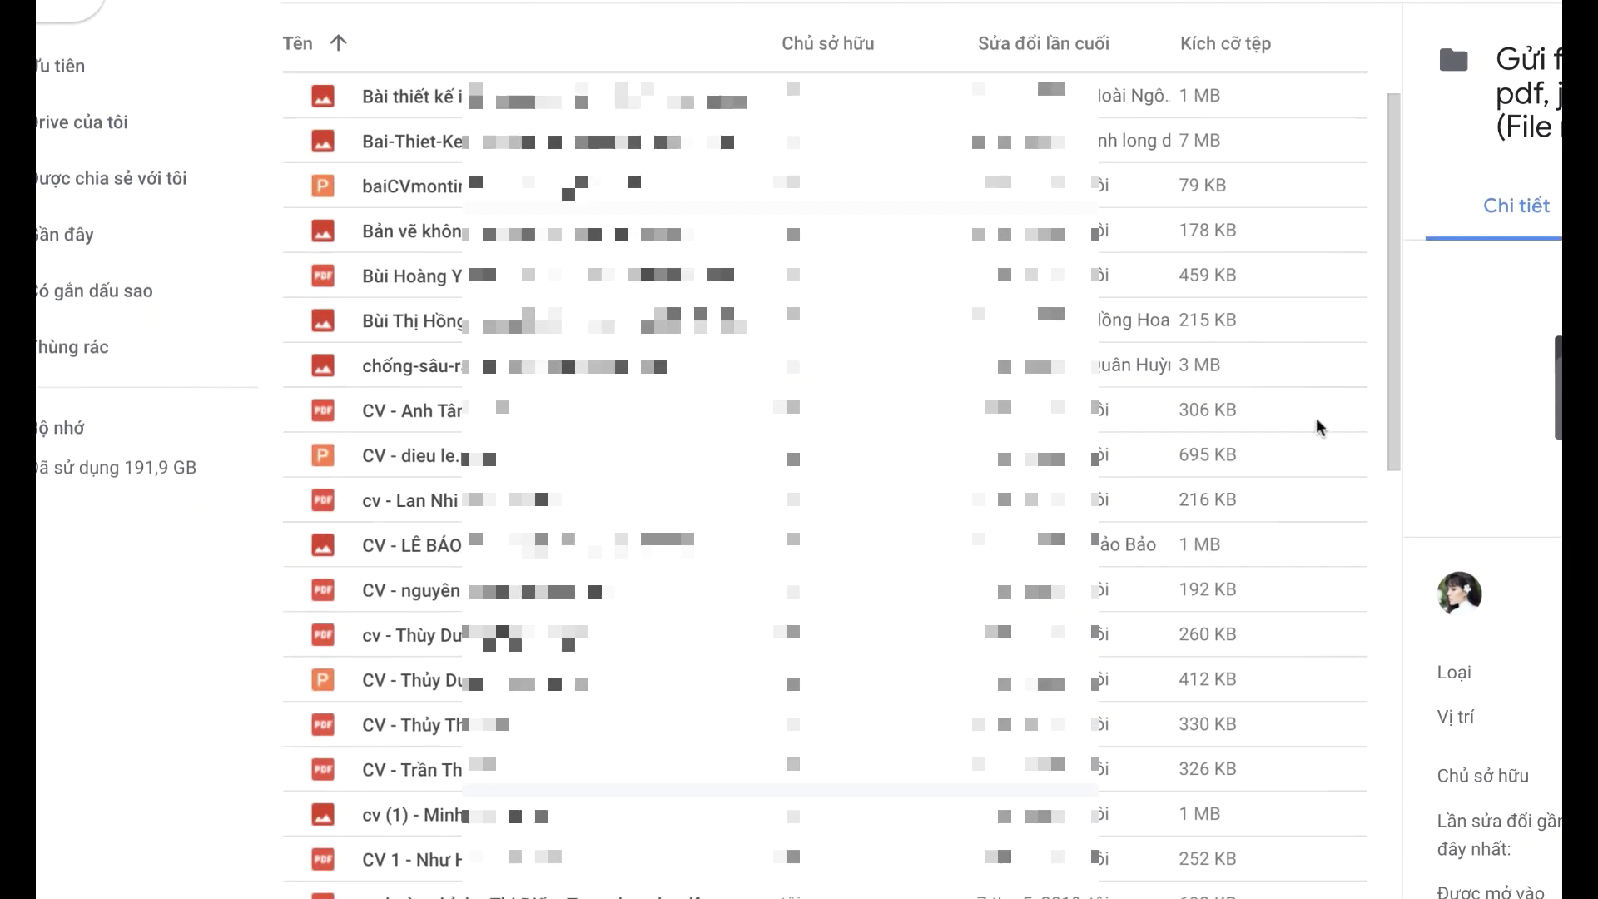
{"action": "scroll", "coordinate": [1320, 421], "scroll_direction": "up", "scroll_amount": 10}
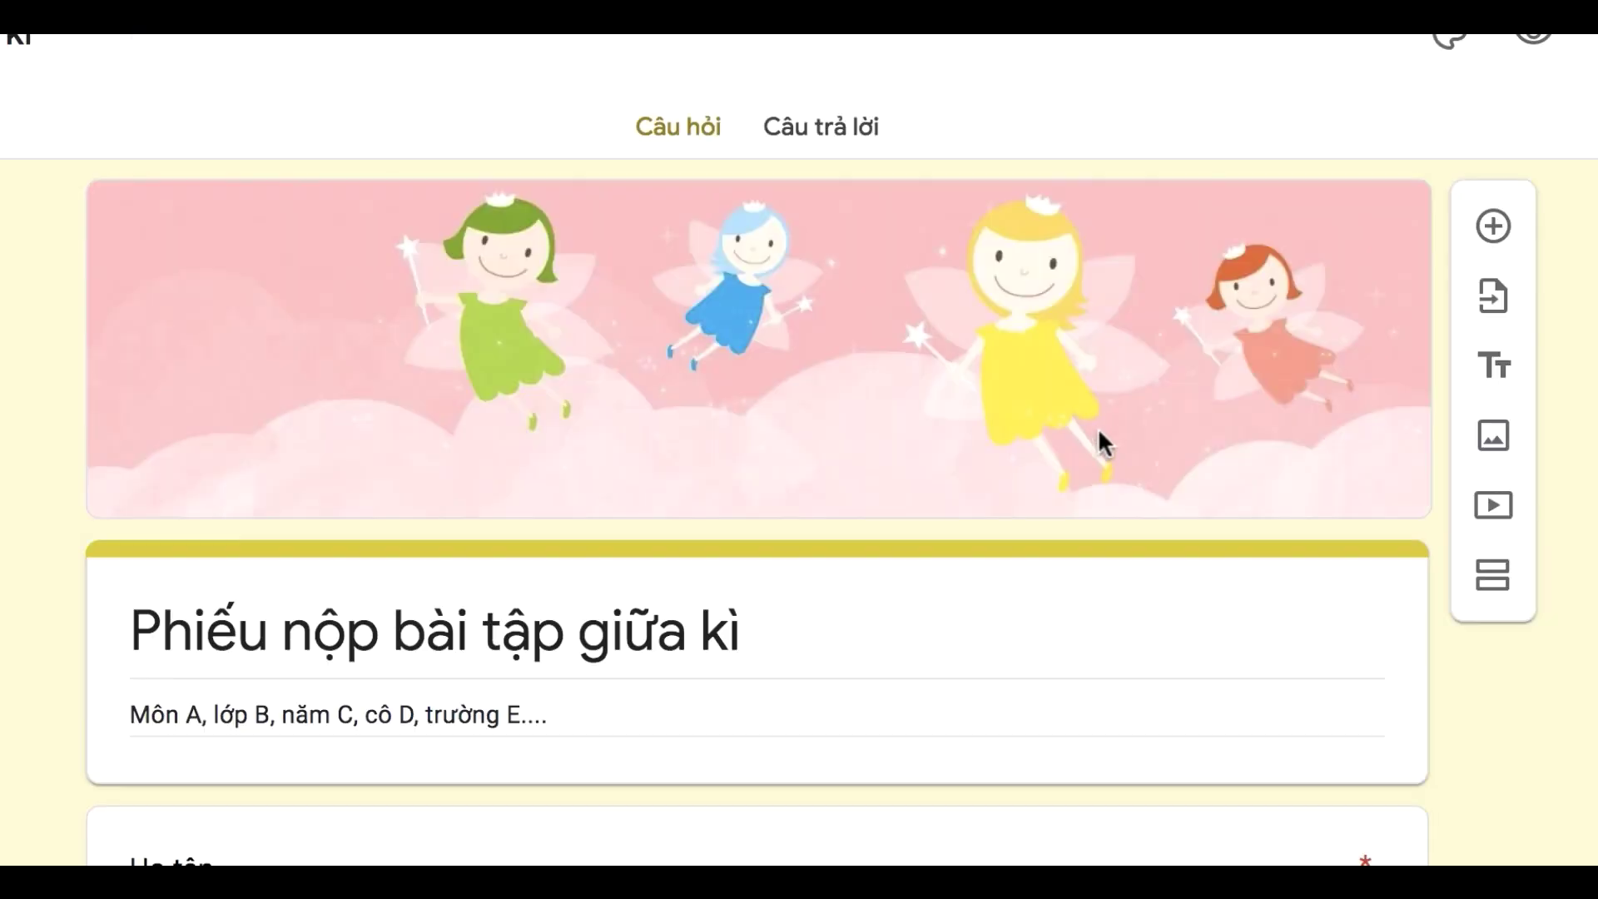
- Link responses to a new spreadsheet named 'Phiếu nộp bài tập giữa kì (Câu trả lời)'
{"action": "left_click", "coordinate": [836, 133]}
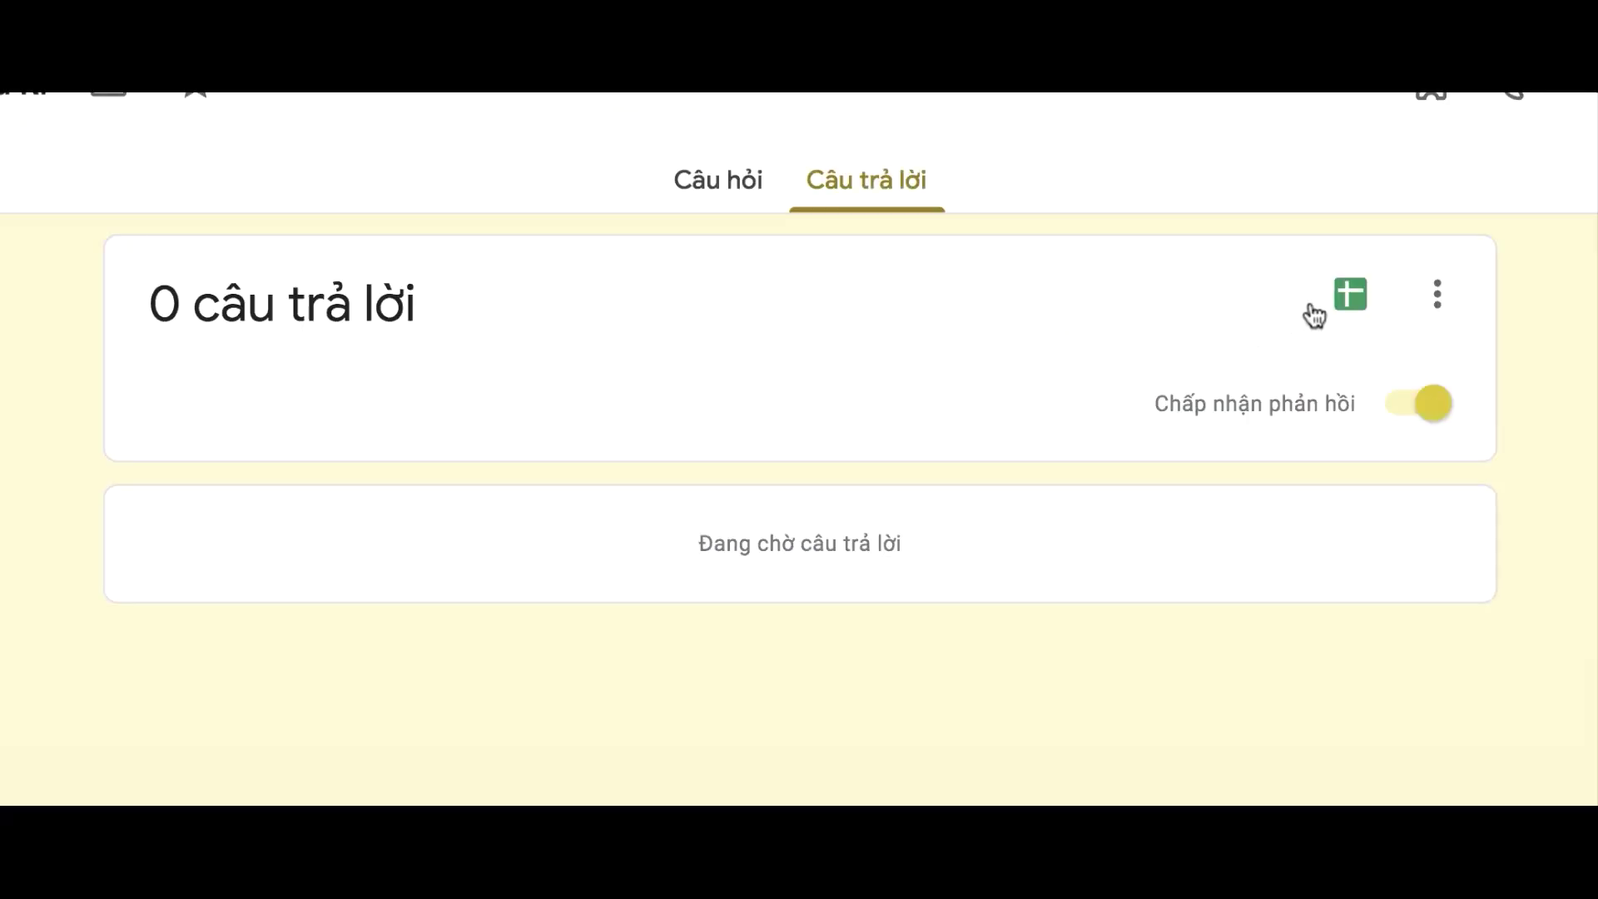
{"action": "left_click", "coordinate": [1348, 295]}
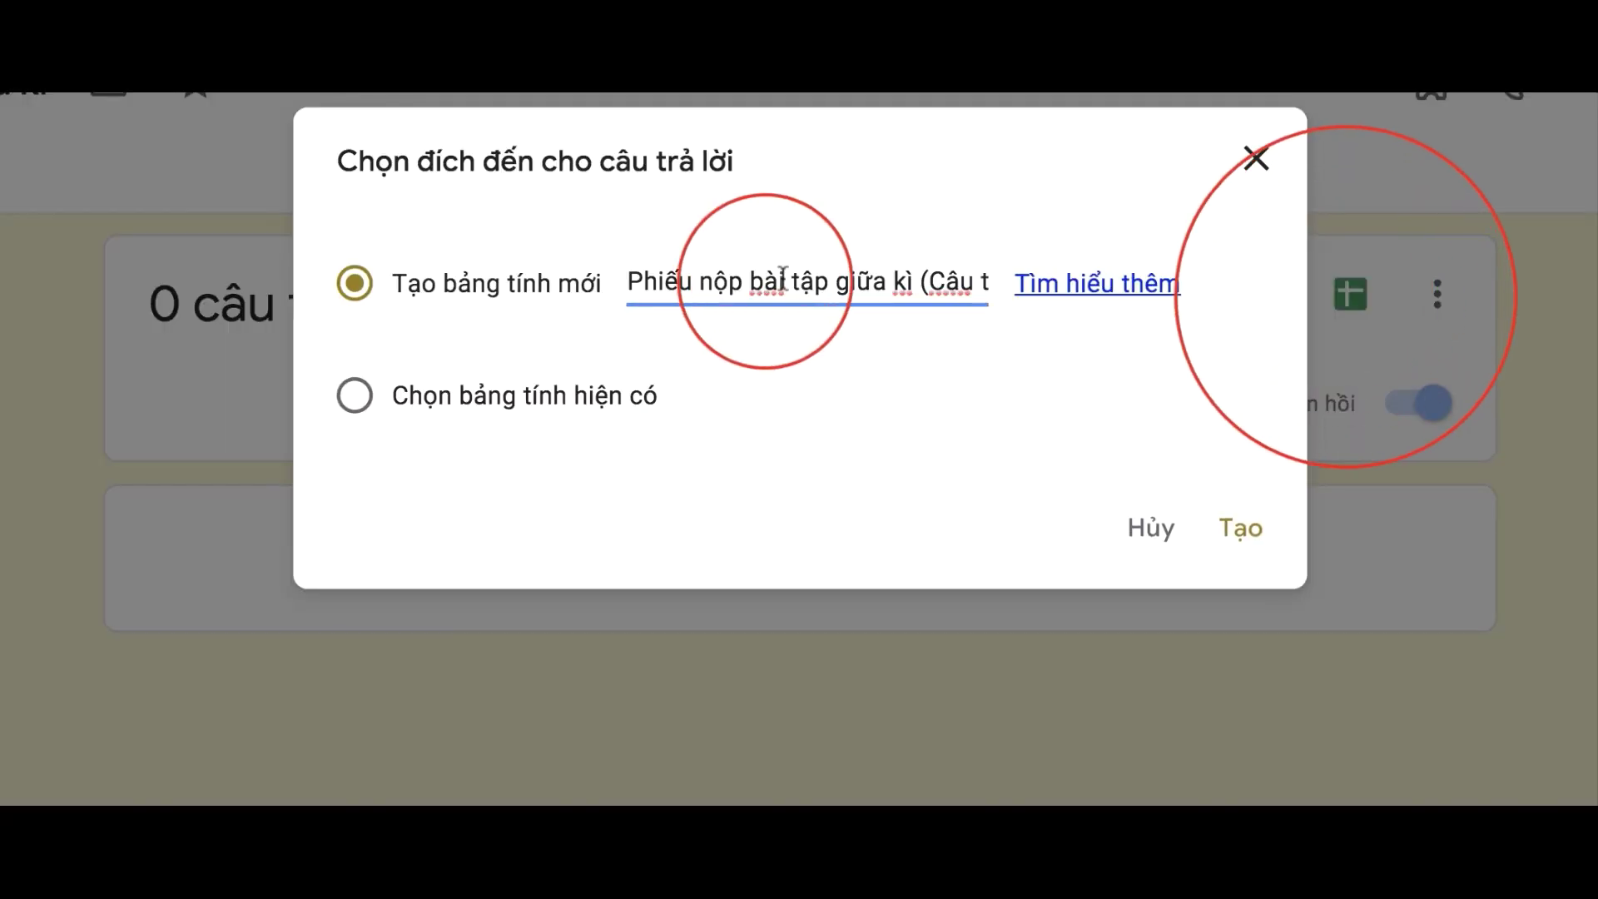
{"action": "left_click", "coordinate": [1248, 539]}
{"action": "left_click", "coordinate": [484, 297]}
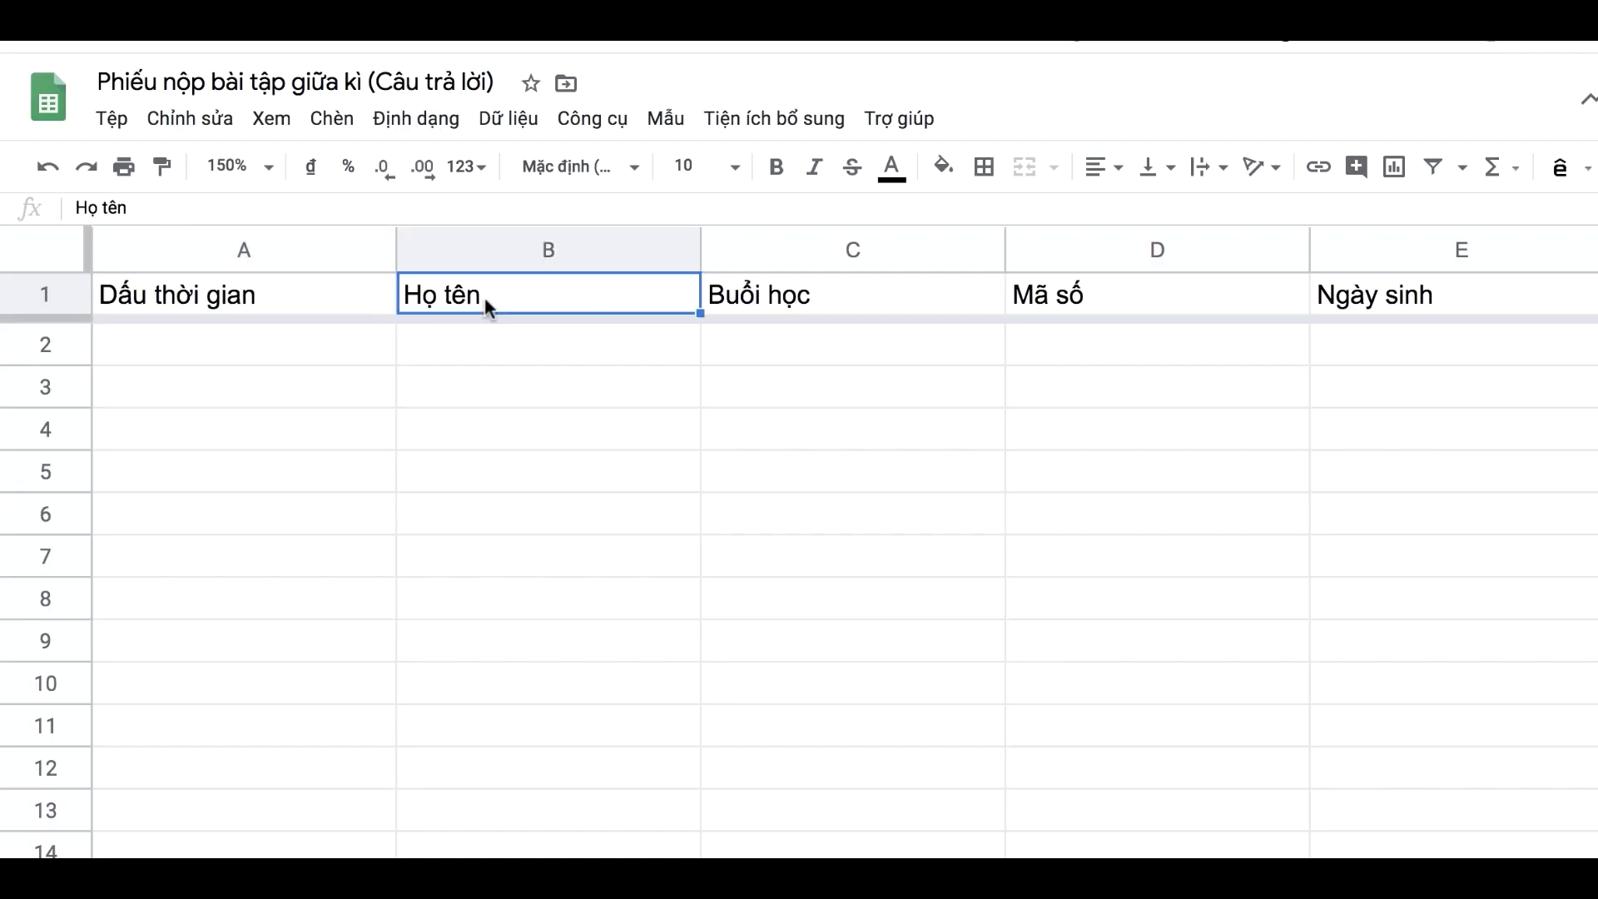
{"action": "scroll", "coordinate": [786, 299], "scroll_direction": "right", "scroll_amount": 5}
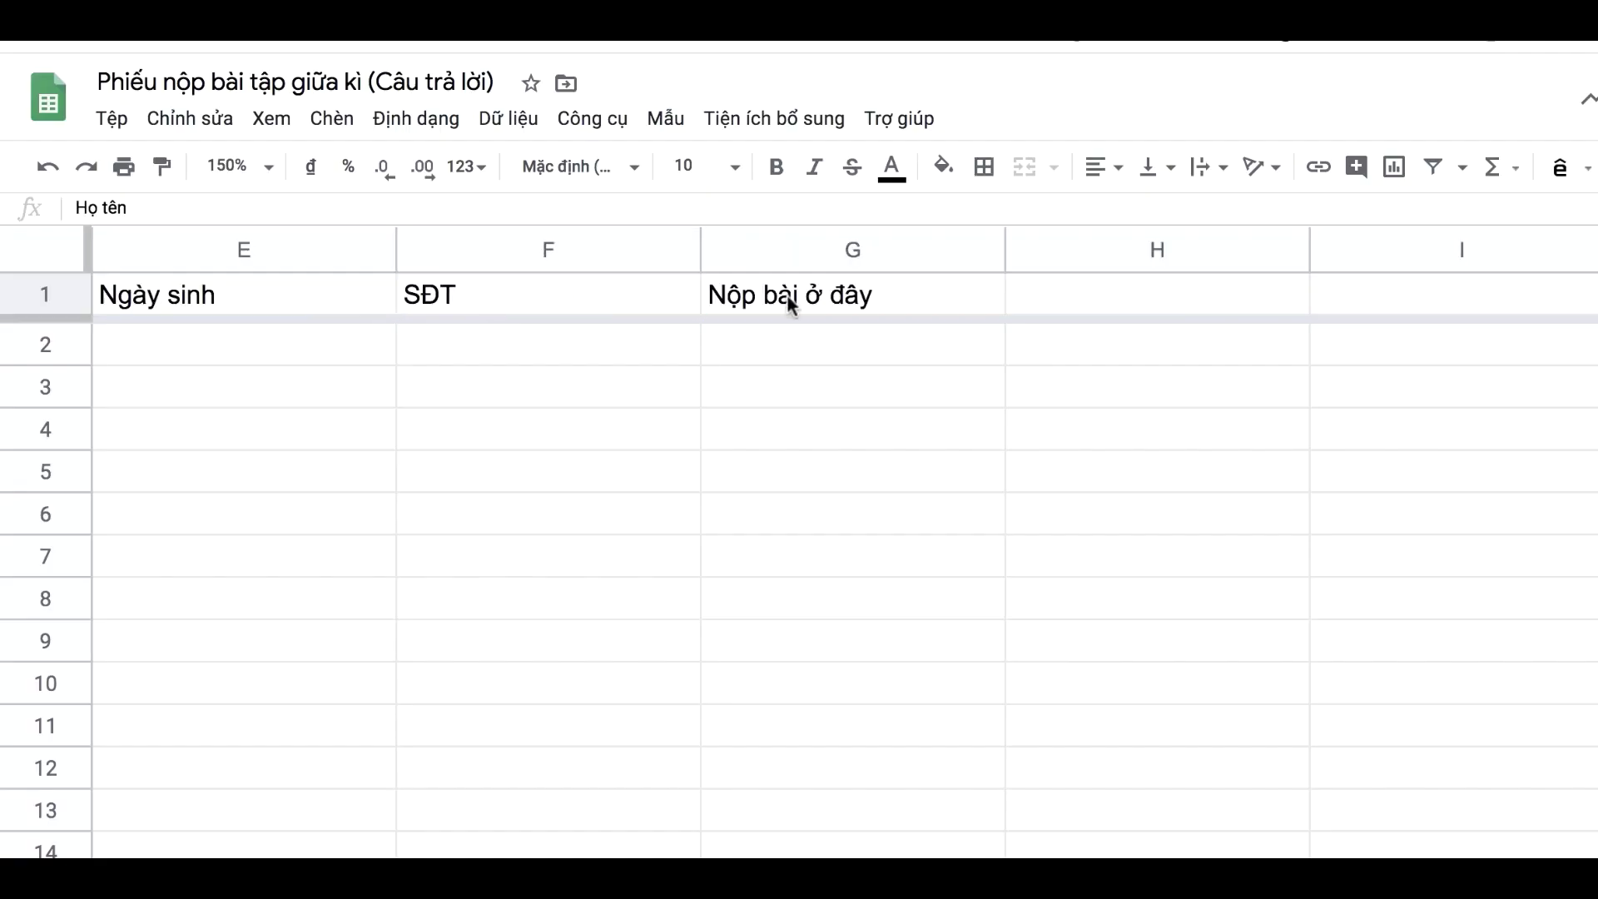
{"action": "scroll", "coordinate": [787, 293], "scroll_direction": "left", "scroll_amount": 4}
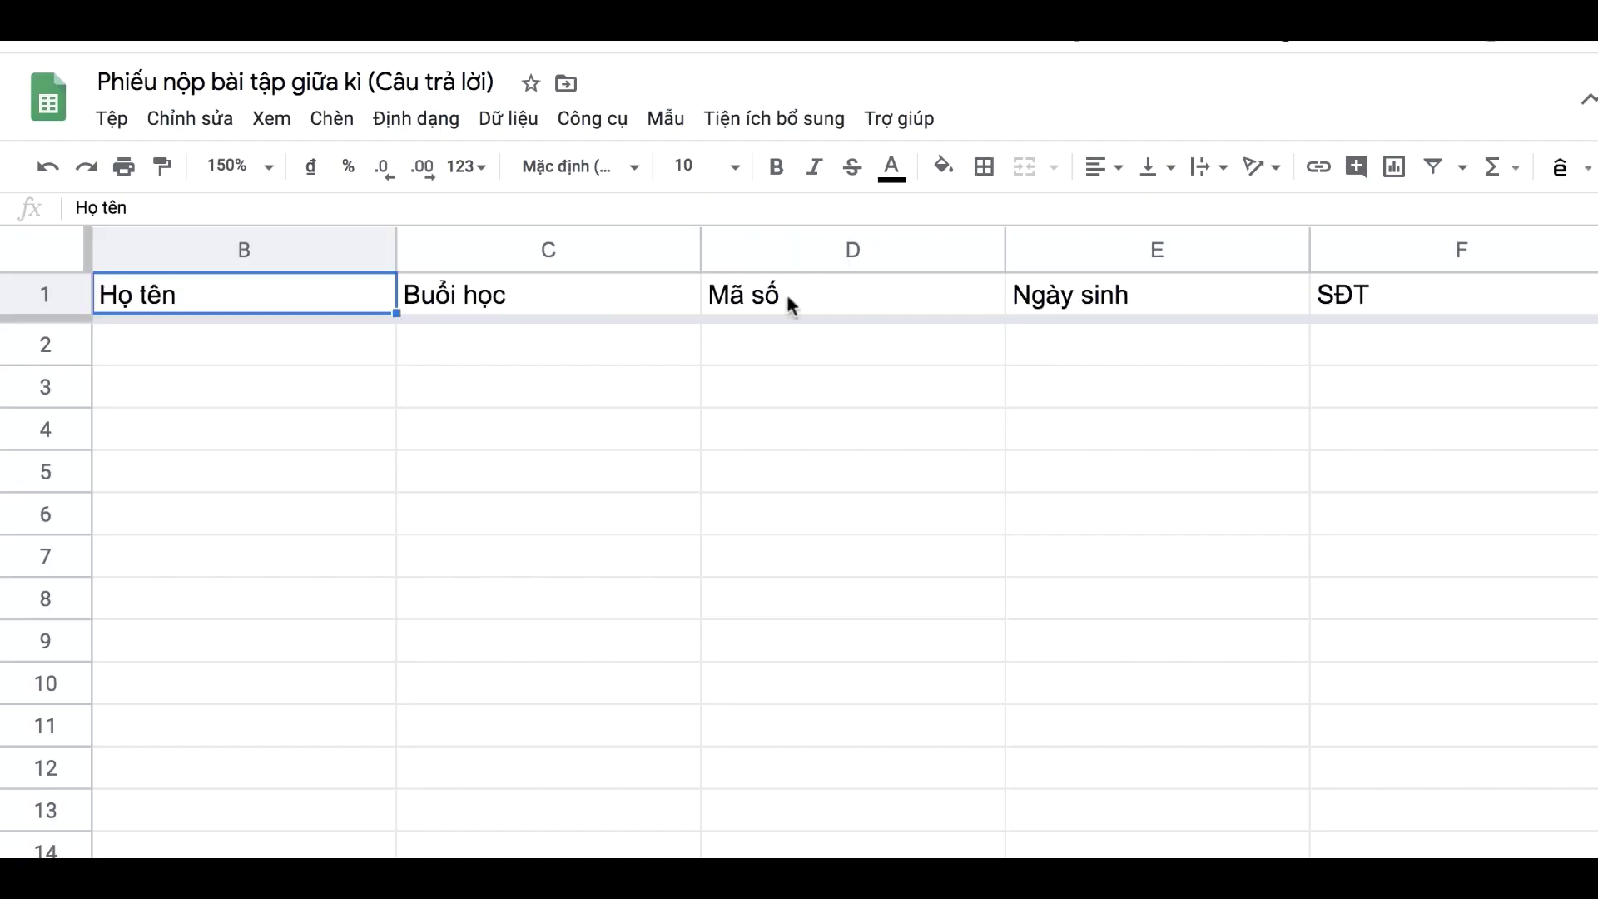
{"action": "left_click", "coordinate": [62, 343]}
{"action": "left_click", "coordinate": [178, 350]}
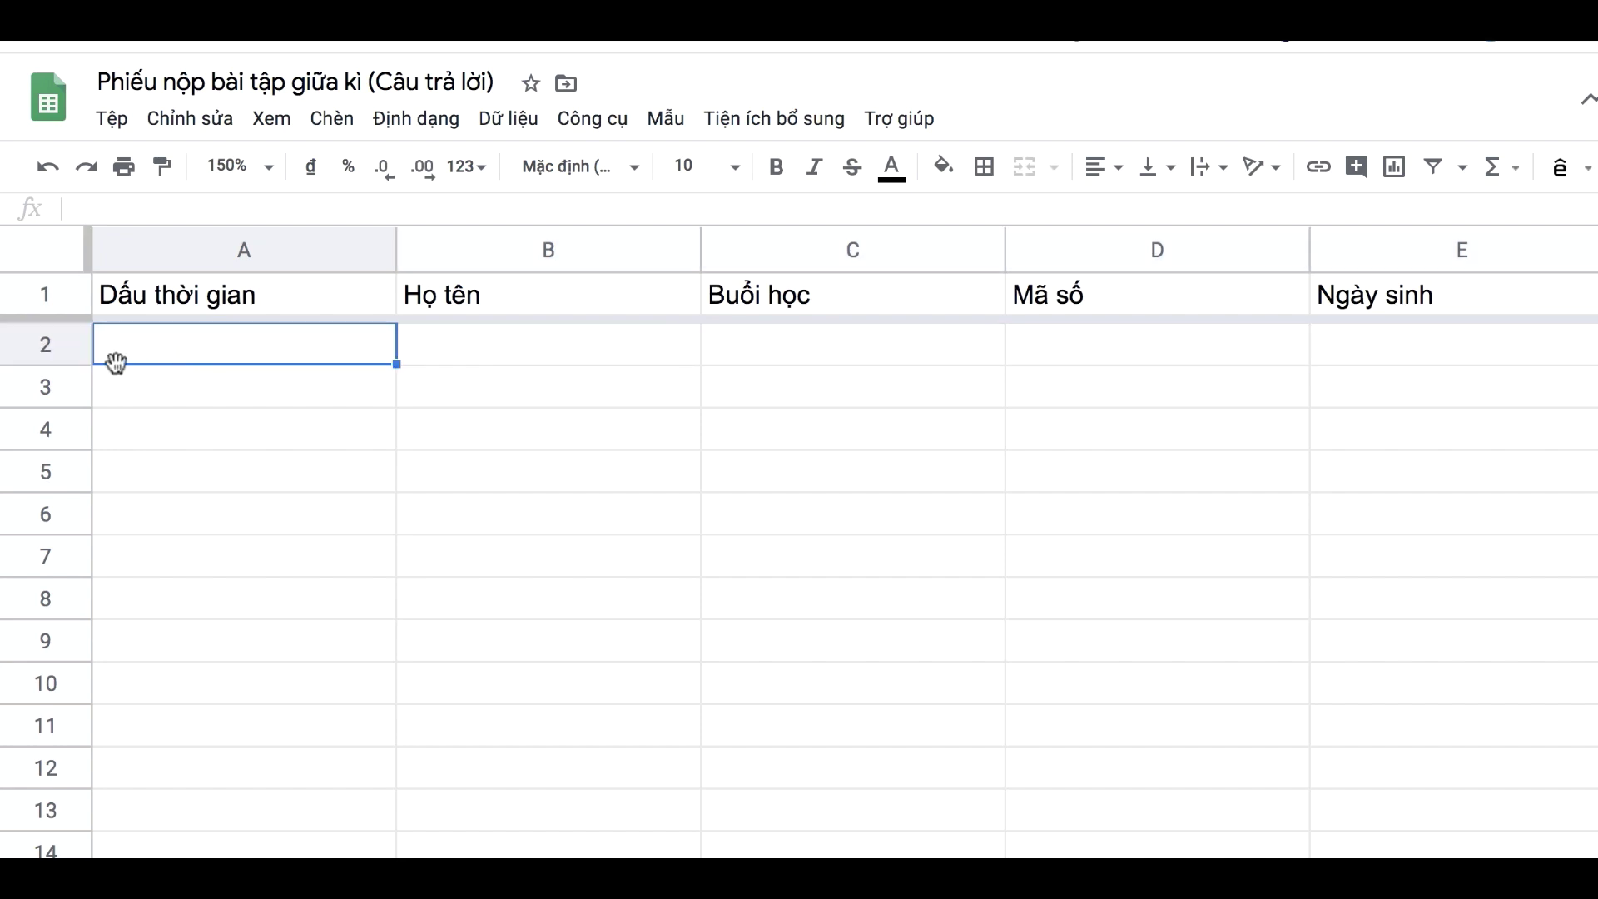
{"action": "left_click", "coordinate": [48, 385]}
{"action": "left_click", "coordinate": [167, 346]}
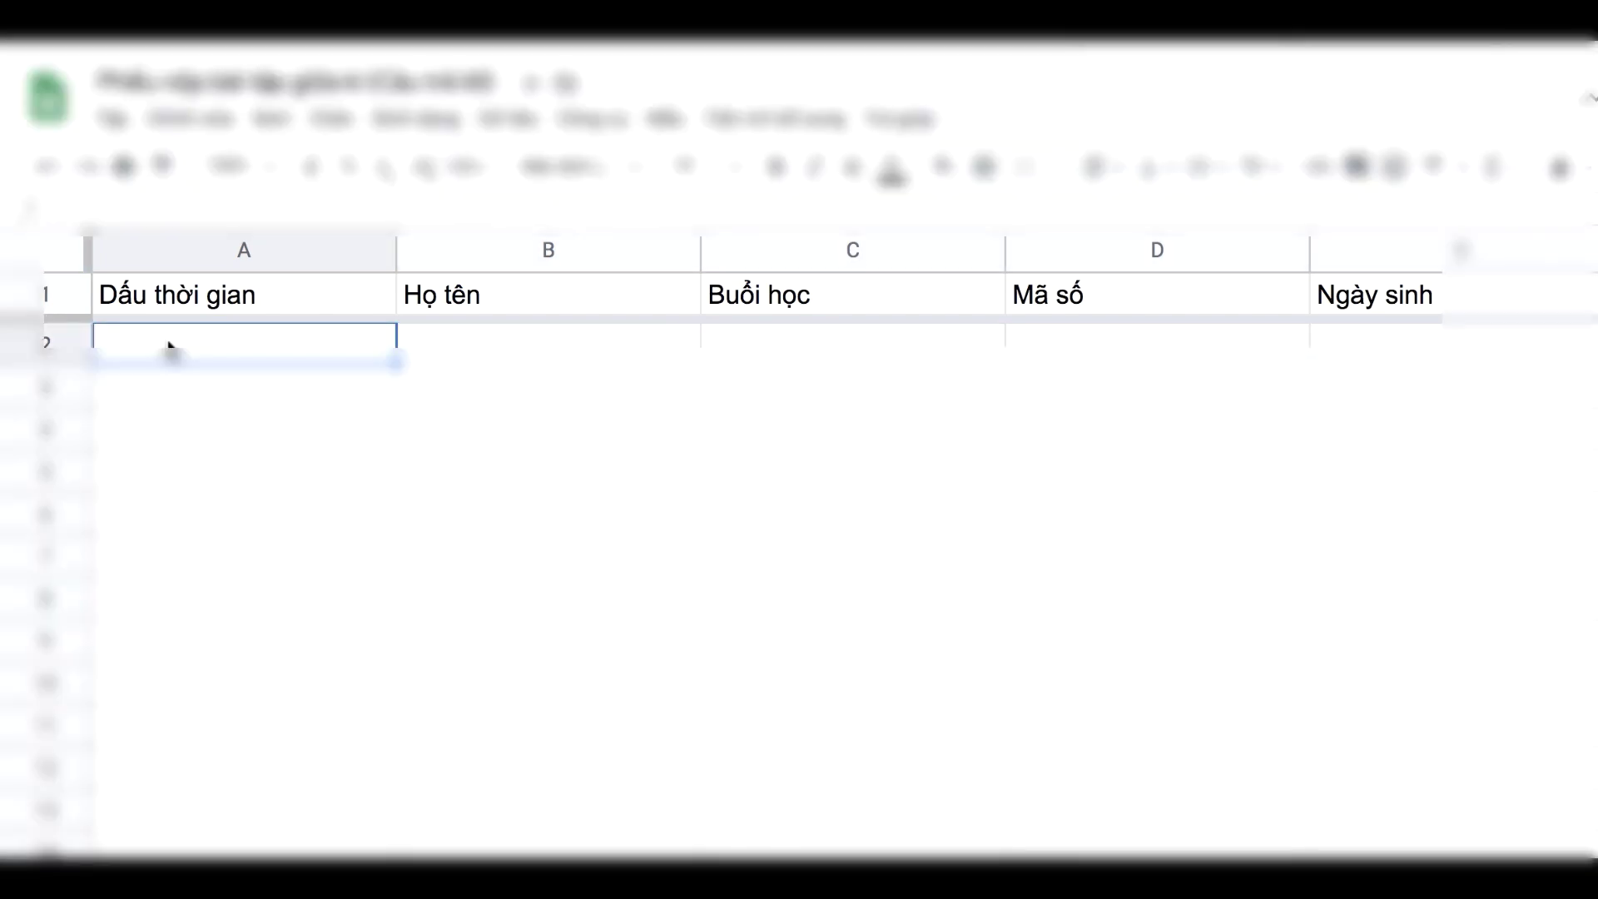
{"action": "left_click", "coordinate": [321, 293]}
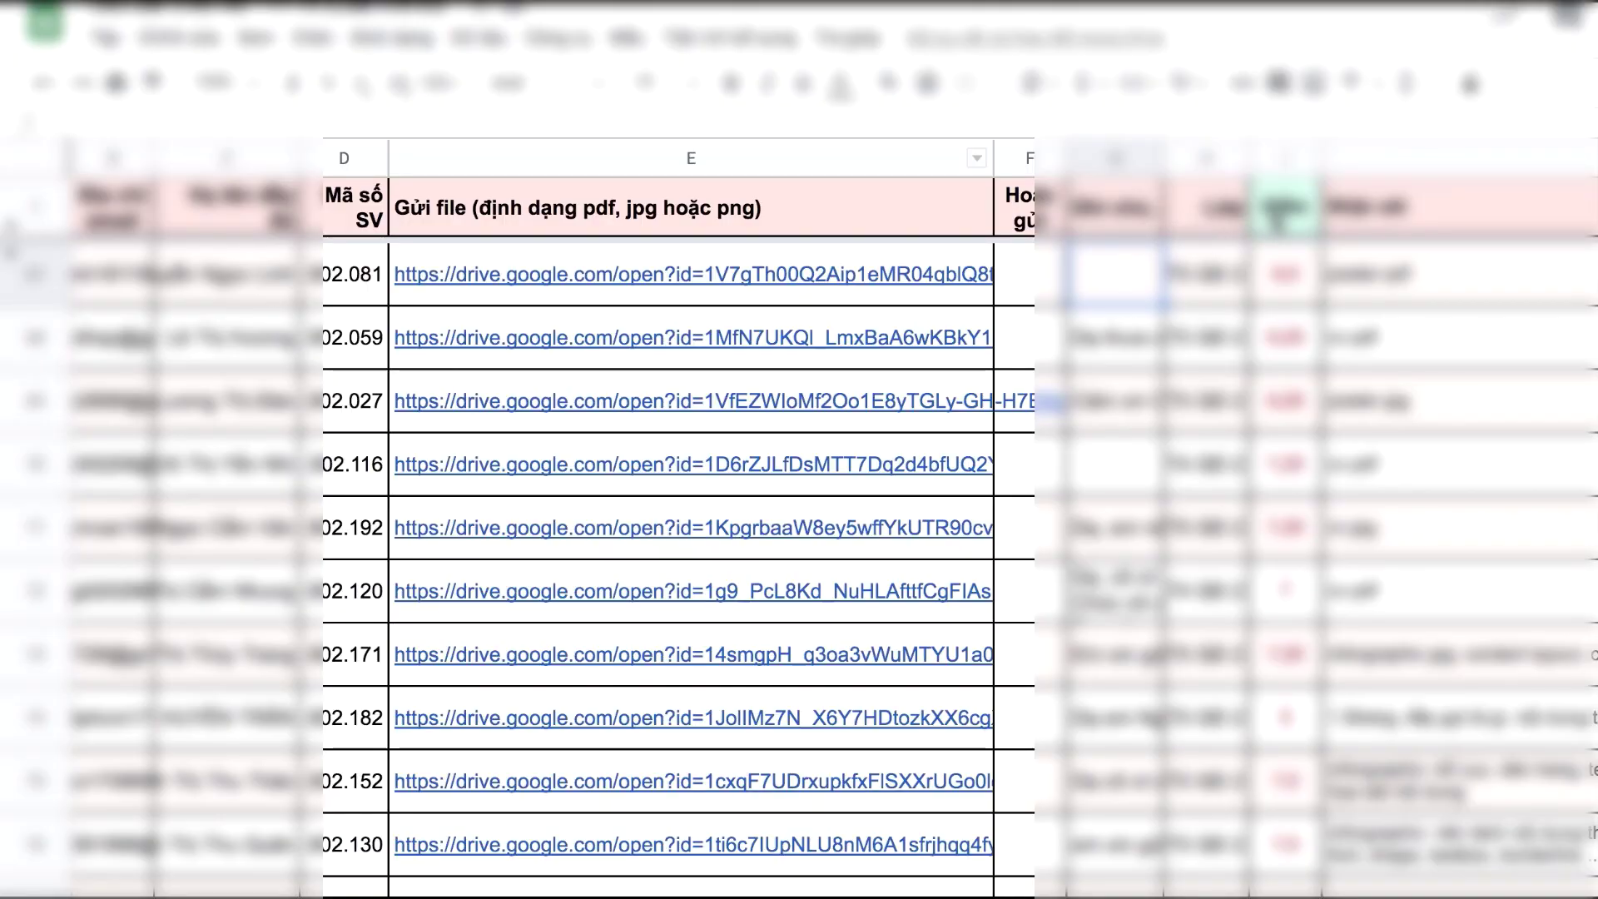
- Show an older response sheet's Điểm and Nhận xét columns and the submitted file link in E67
{"action": "left_click", "coordinate": [1282, 214]}
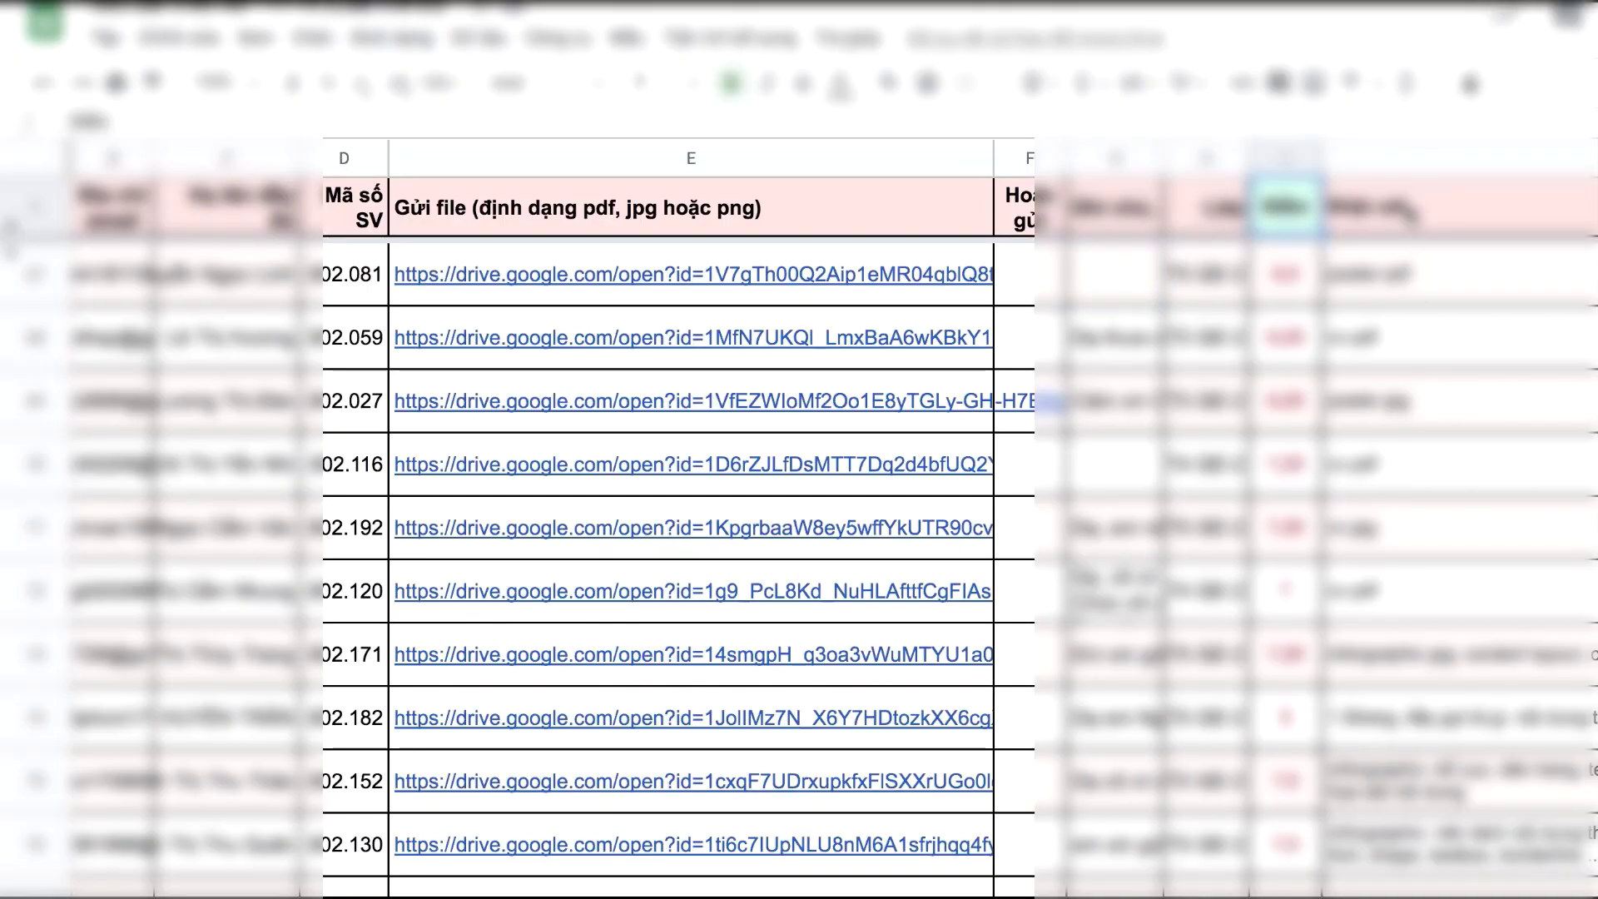
{"action": "left_click", "coordinate": [1407, 213]}
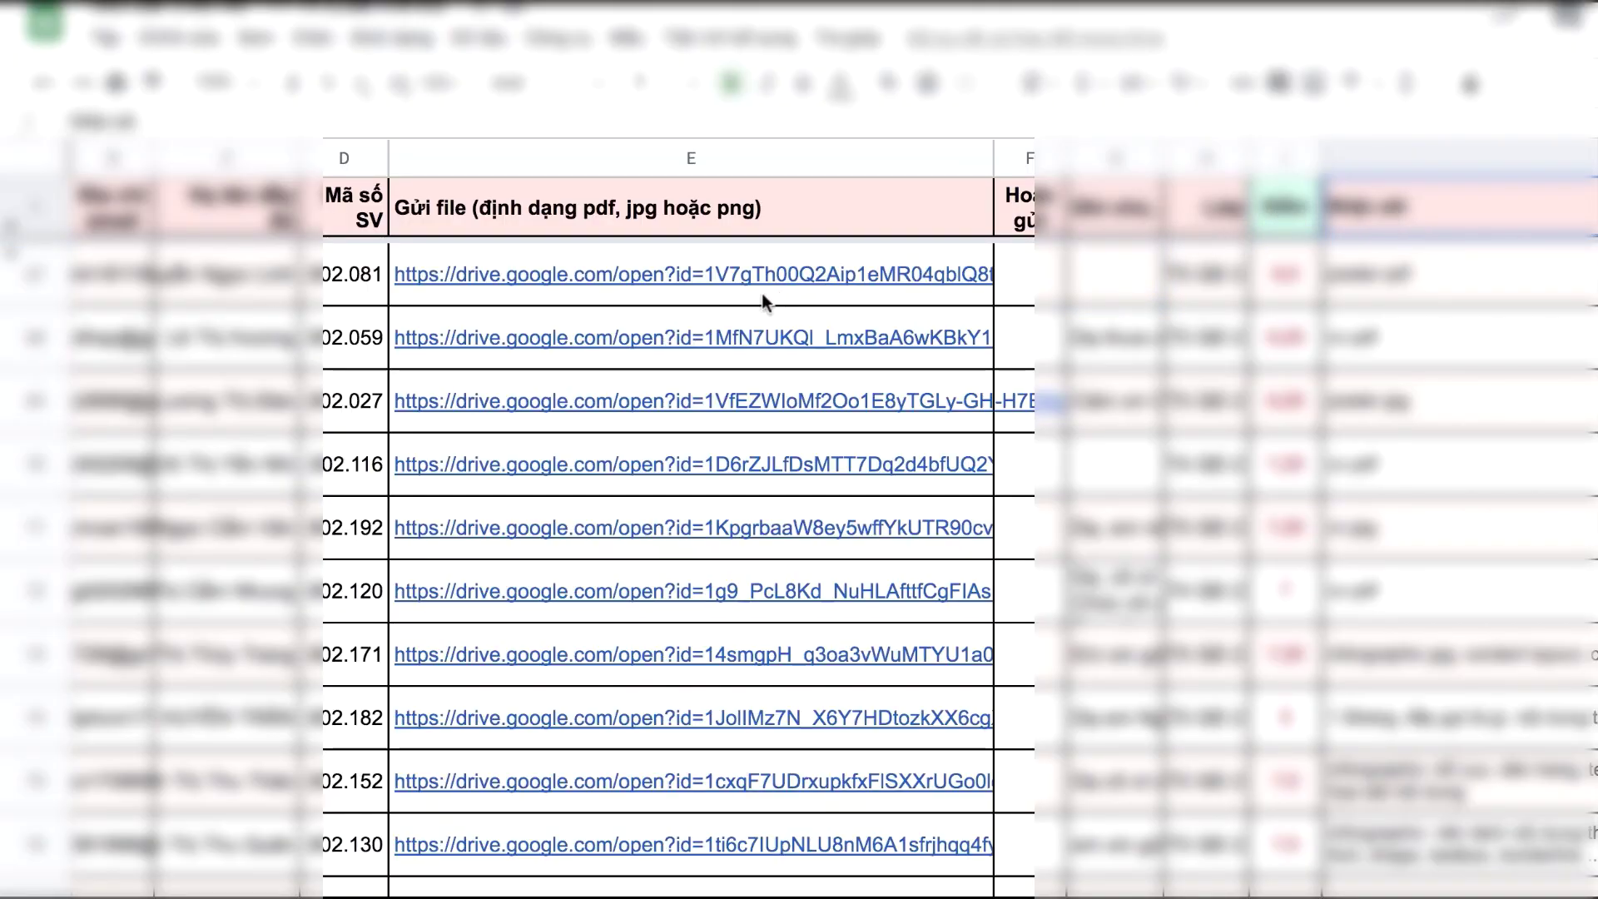
{"action": "left_click", "coordinate": [716, 273]}
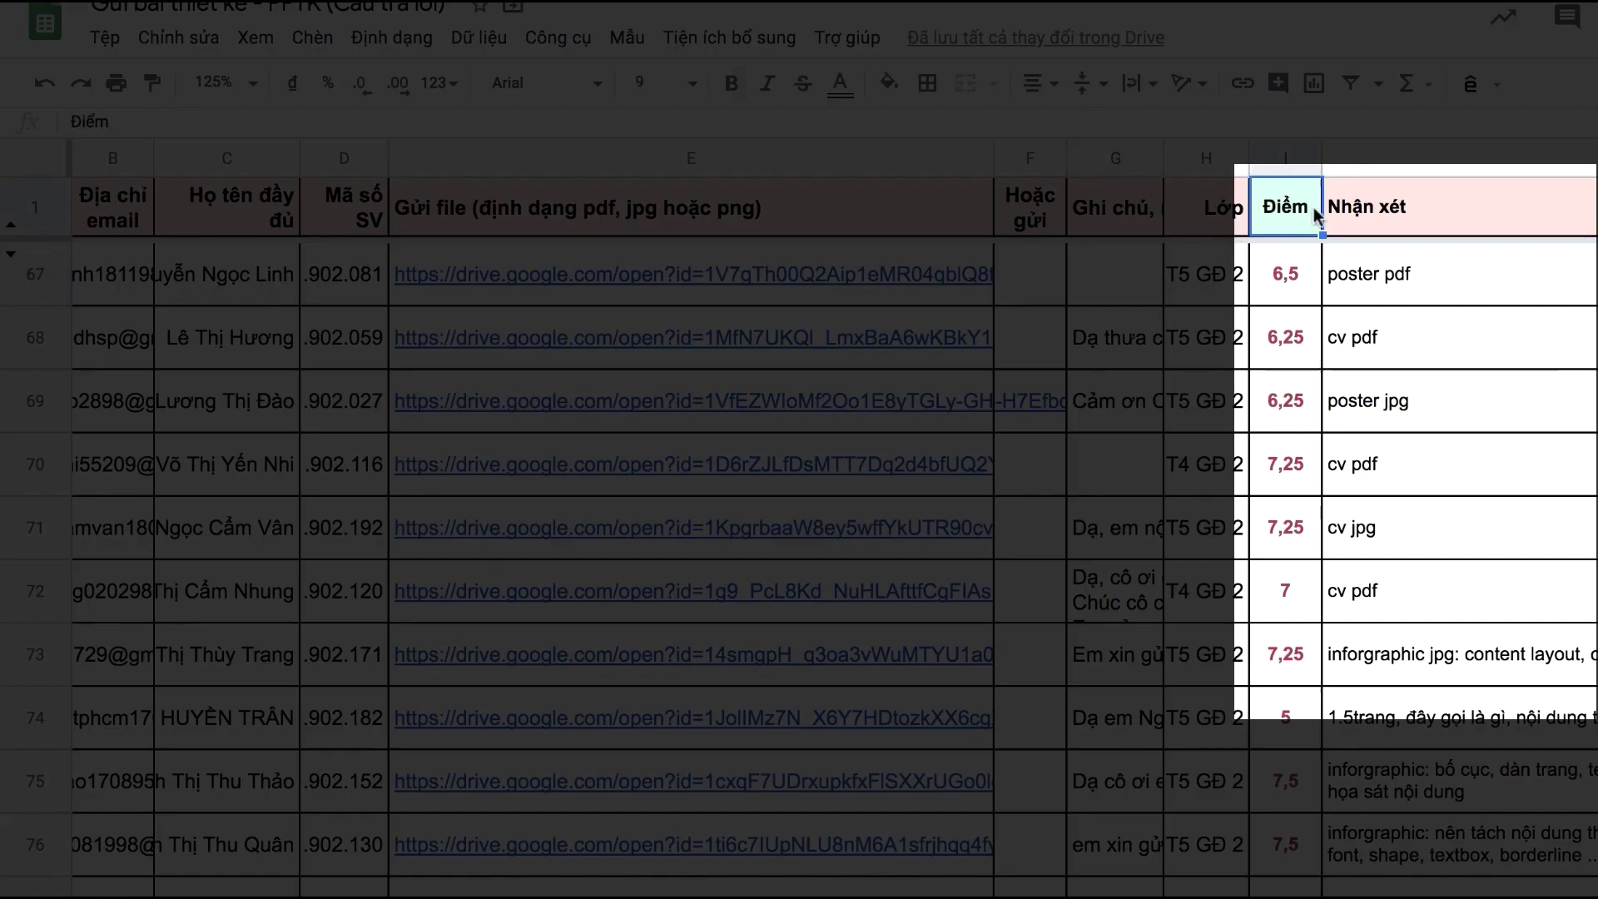
{"action": "left_click", "coordinate": [1412, 214]}
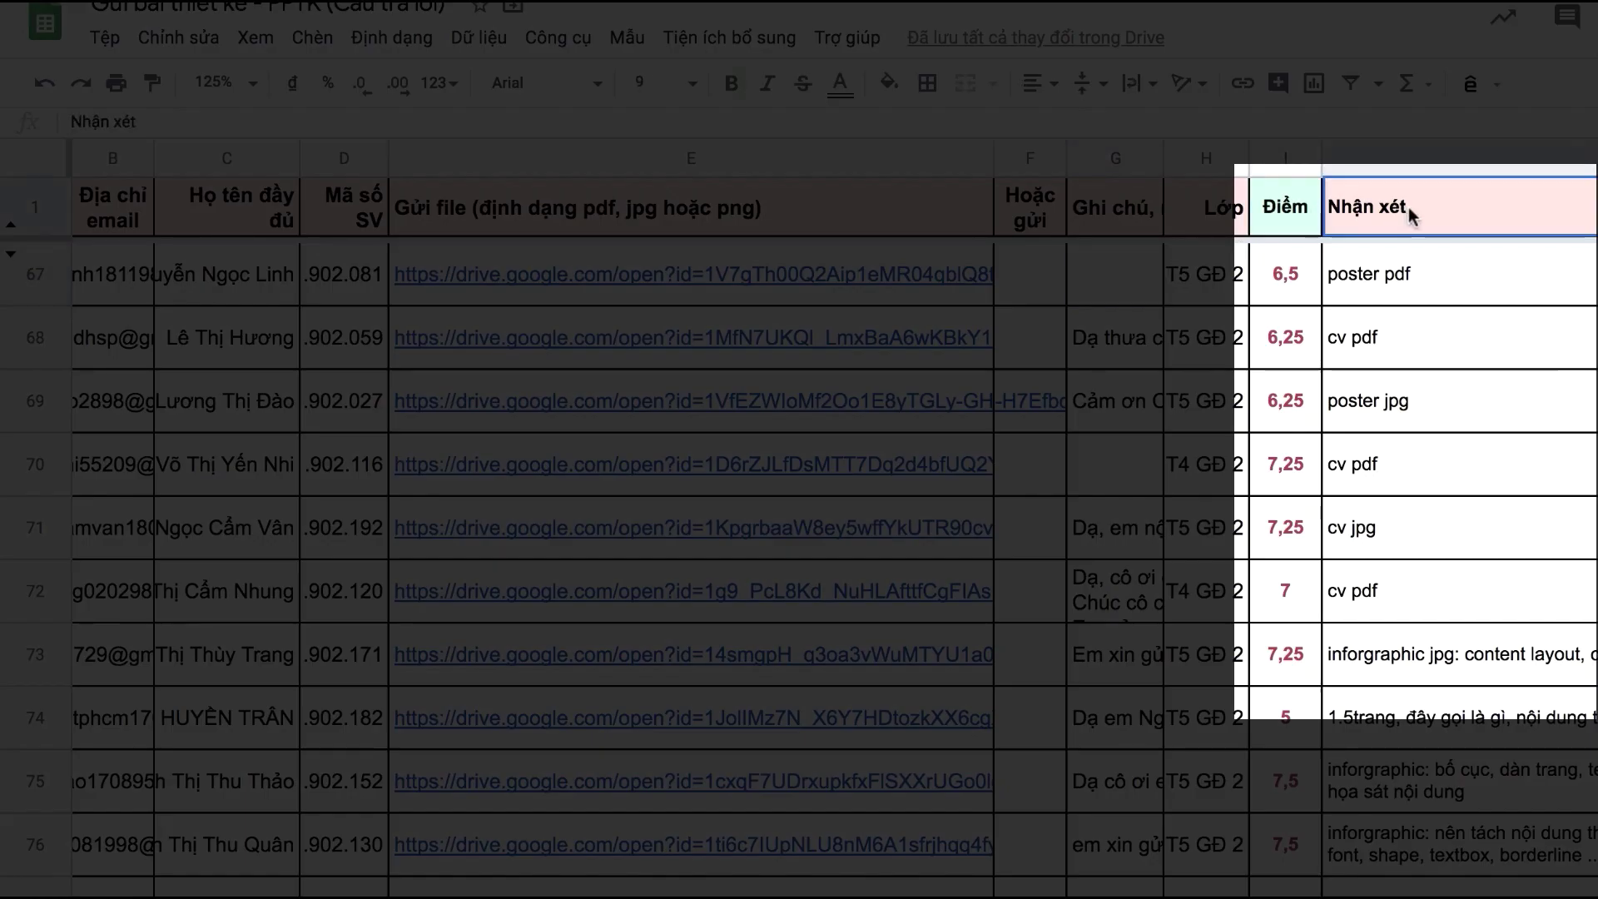
{"action": "left_click", "coordinate": [717, 274]}
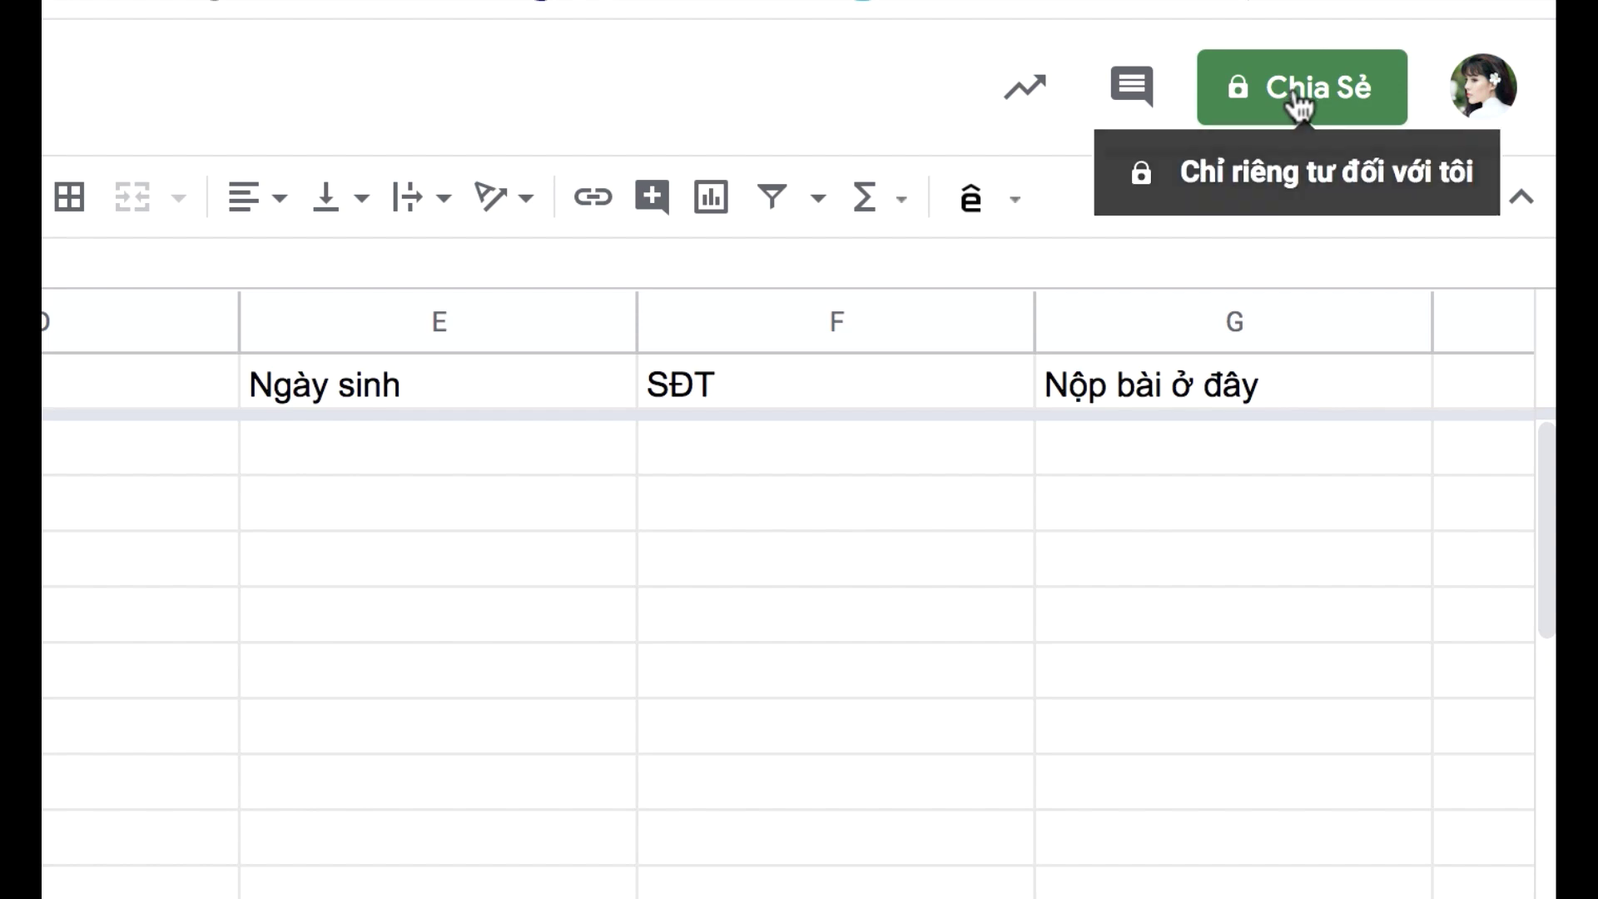
- Turn on link sharing for the spreadsheet with Có thể nhận xét access, and save
{"action": "left_click", "coordinate": [1295, 104]}
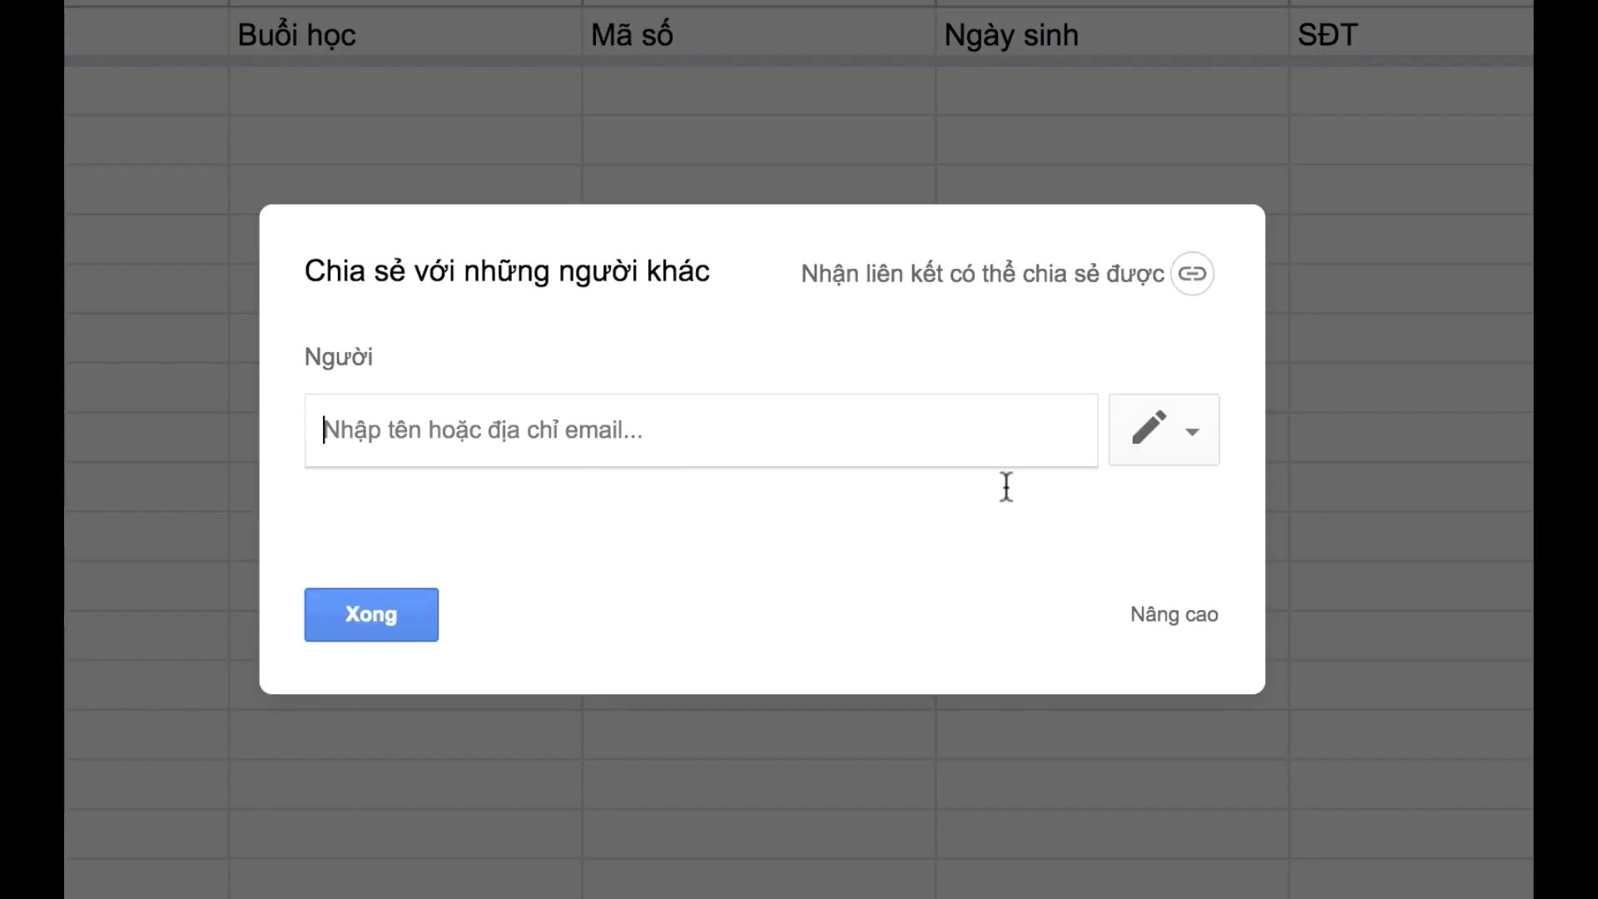
{"action": "left_click", "coordinate": [1198, 281]}
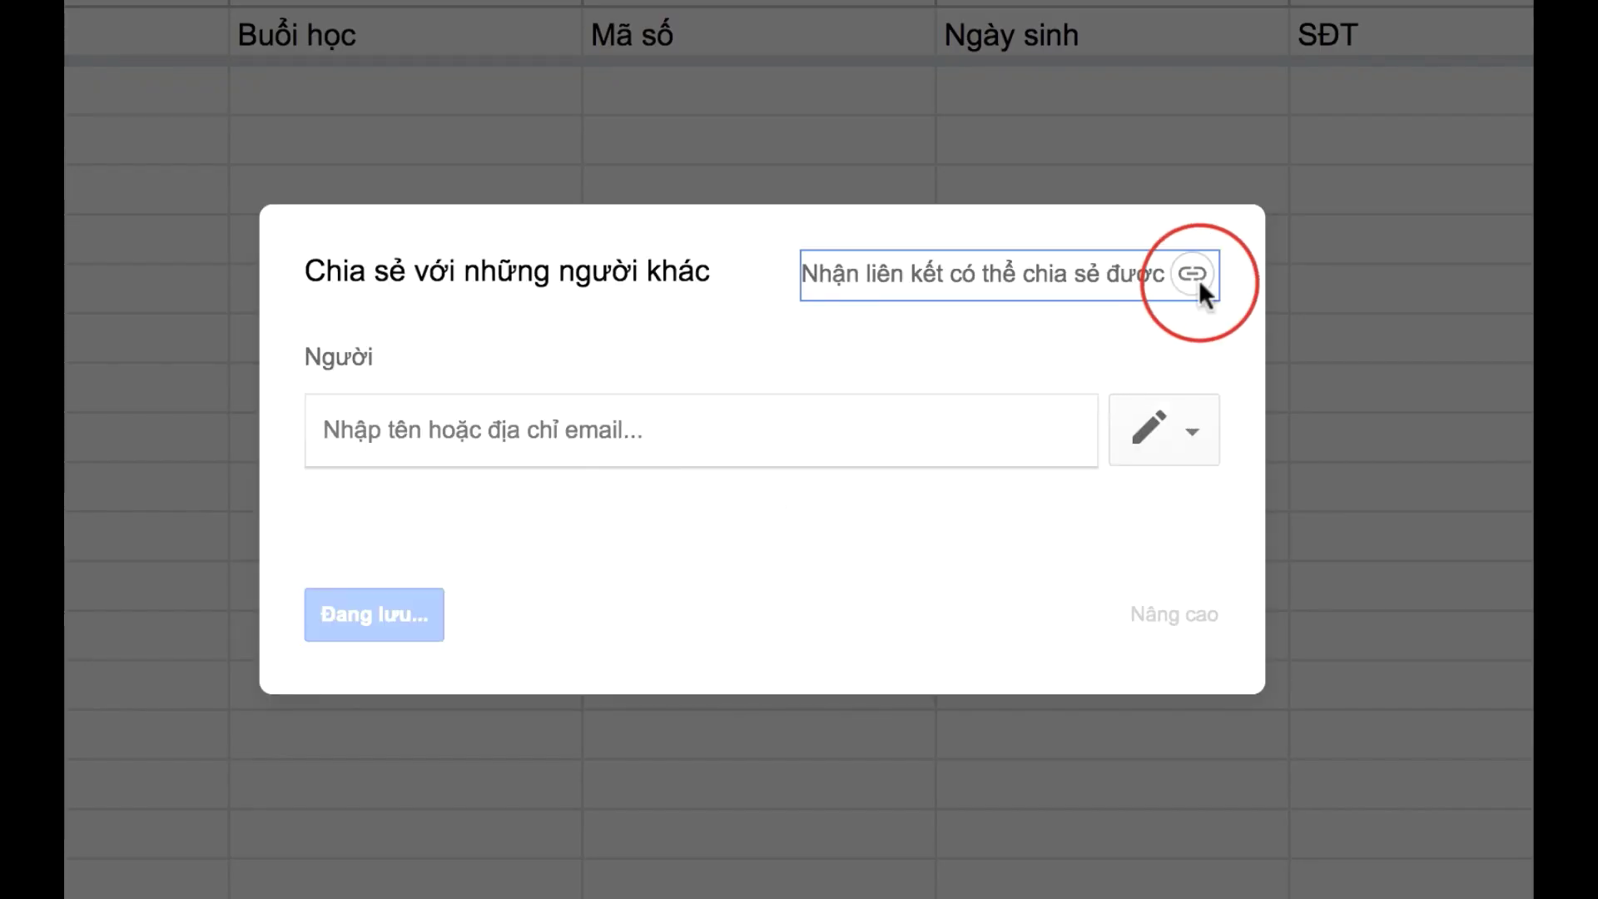
{"action": "left_click", "coordinate": [1097, 296]}
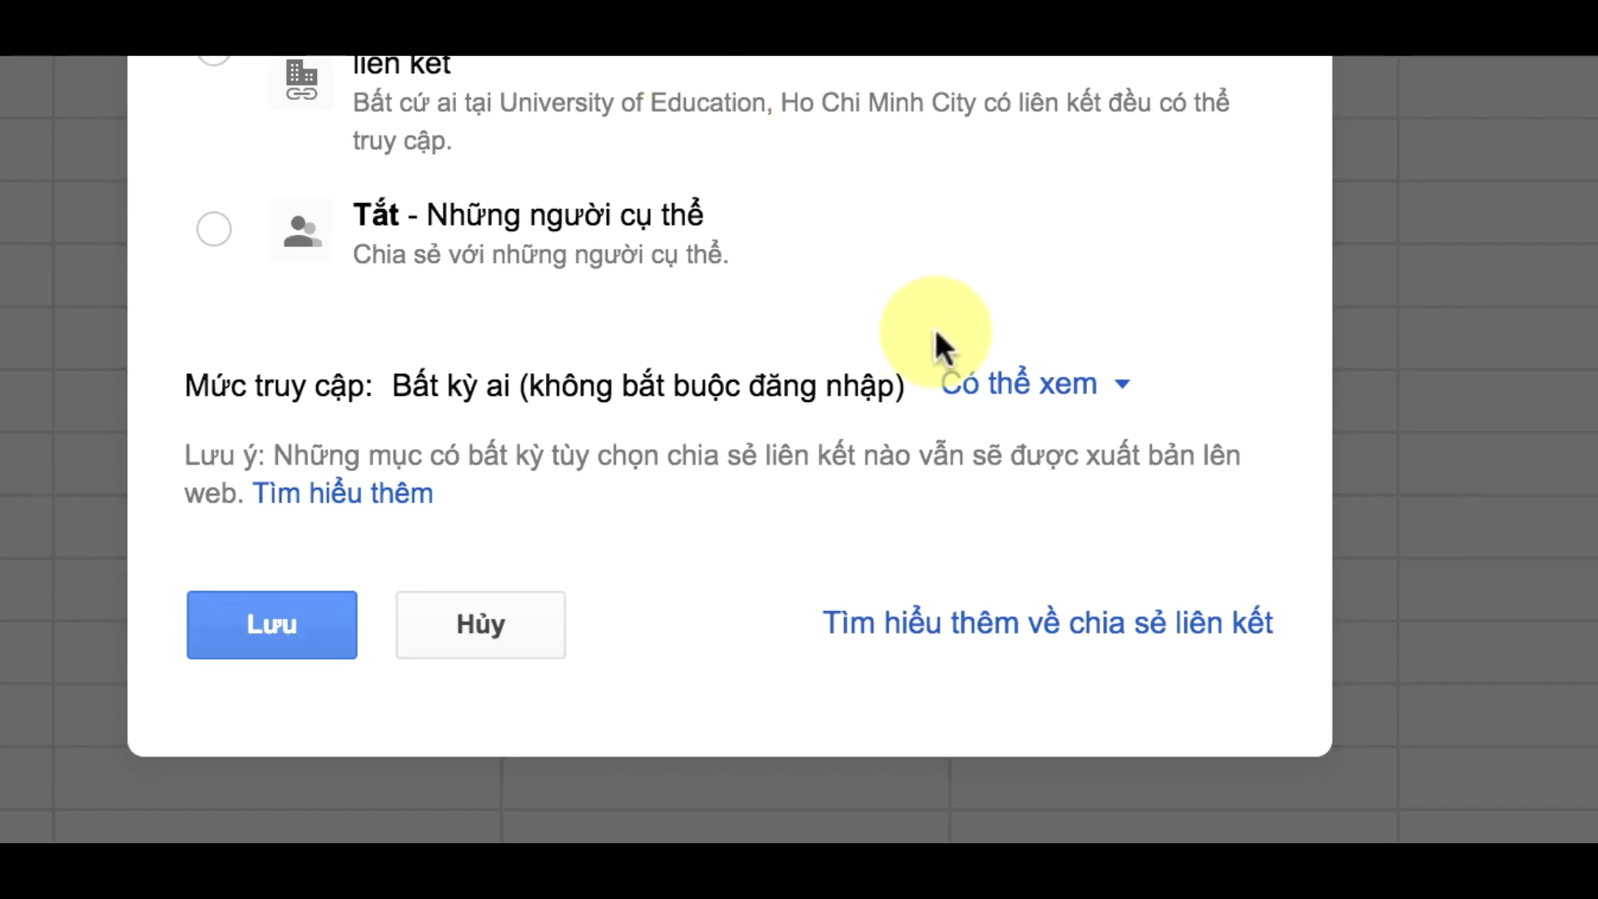
{"action": "left_click", "coordinate": [1119, 390]}
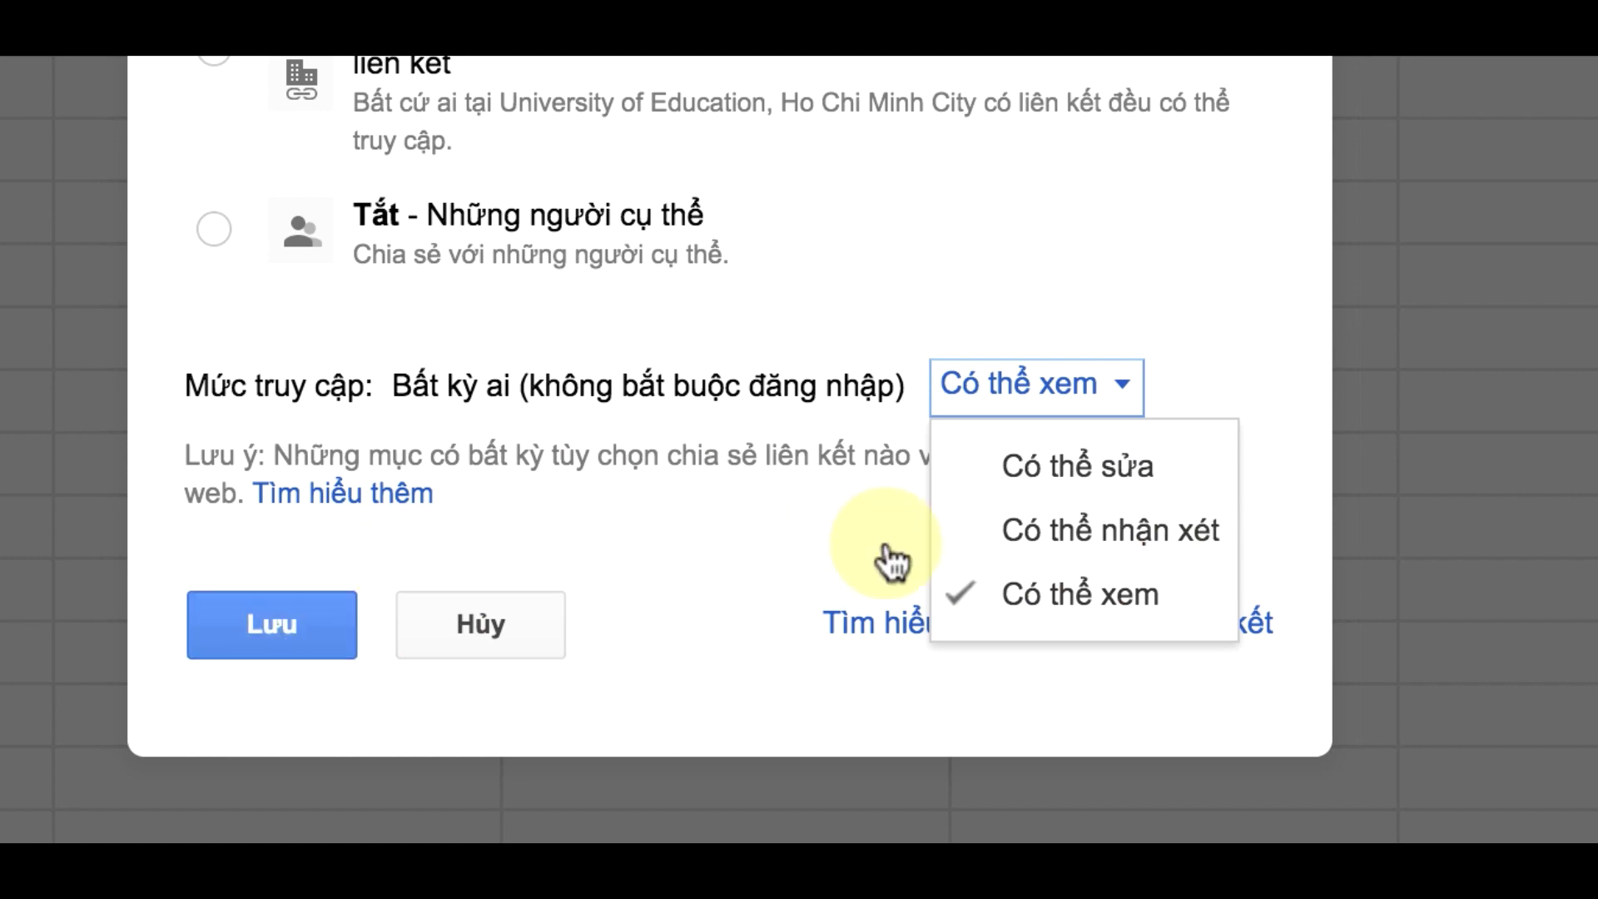
{"action": "left_click", "coordinate": [1036, 536]}
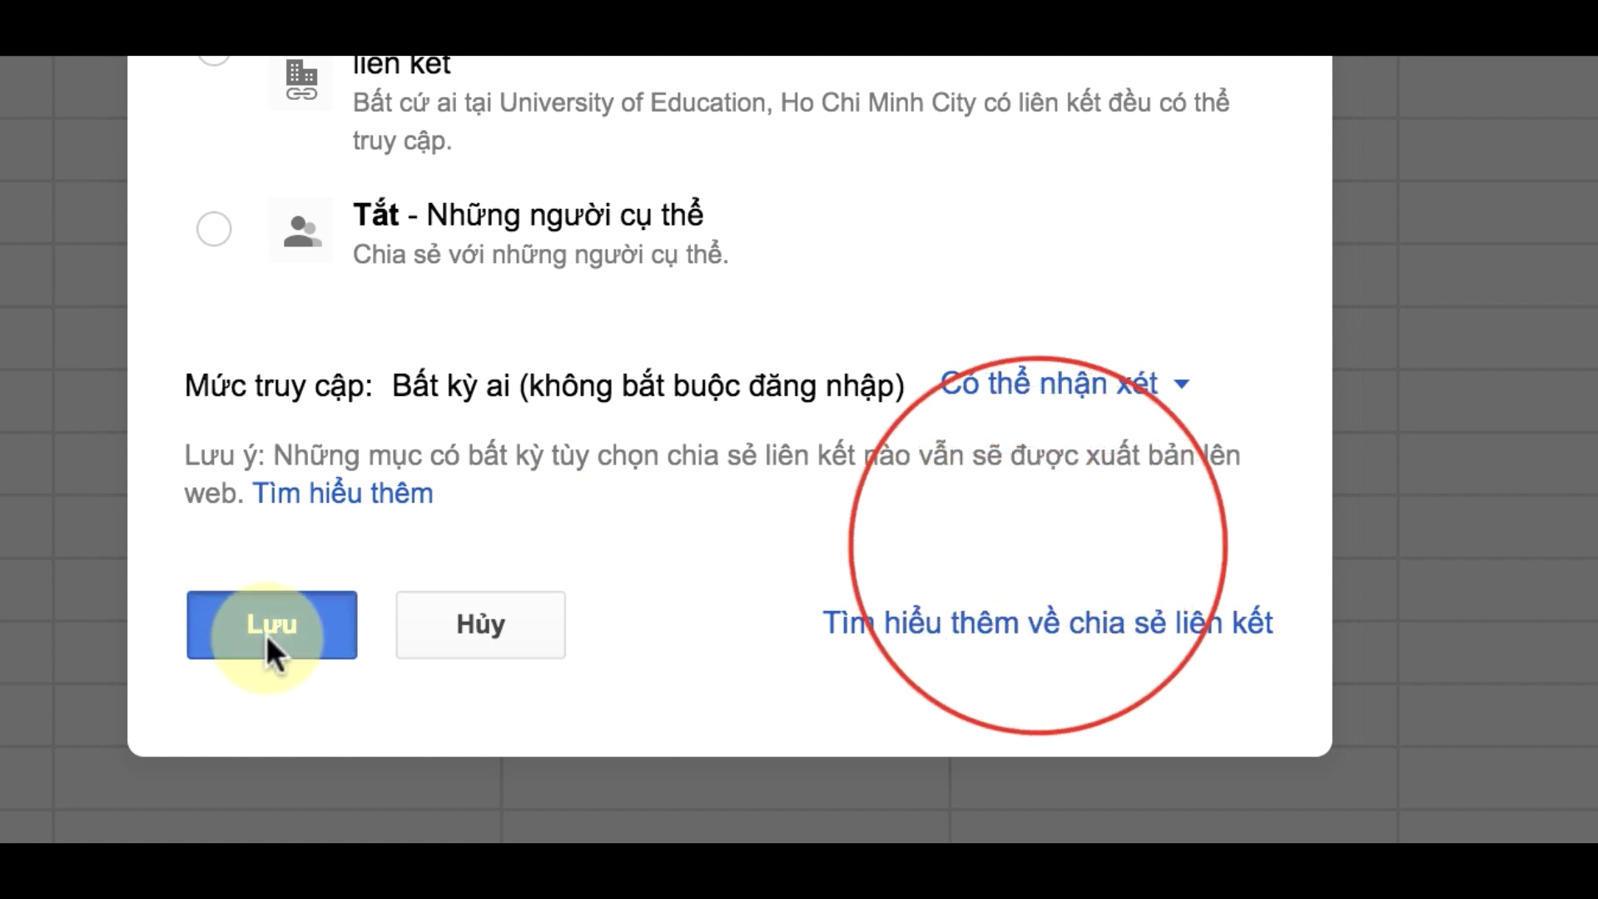
{"action": "left_click", "coordinate": [266, 634]}
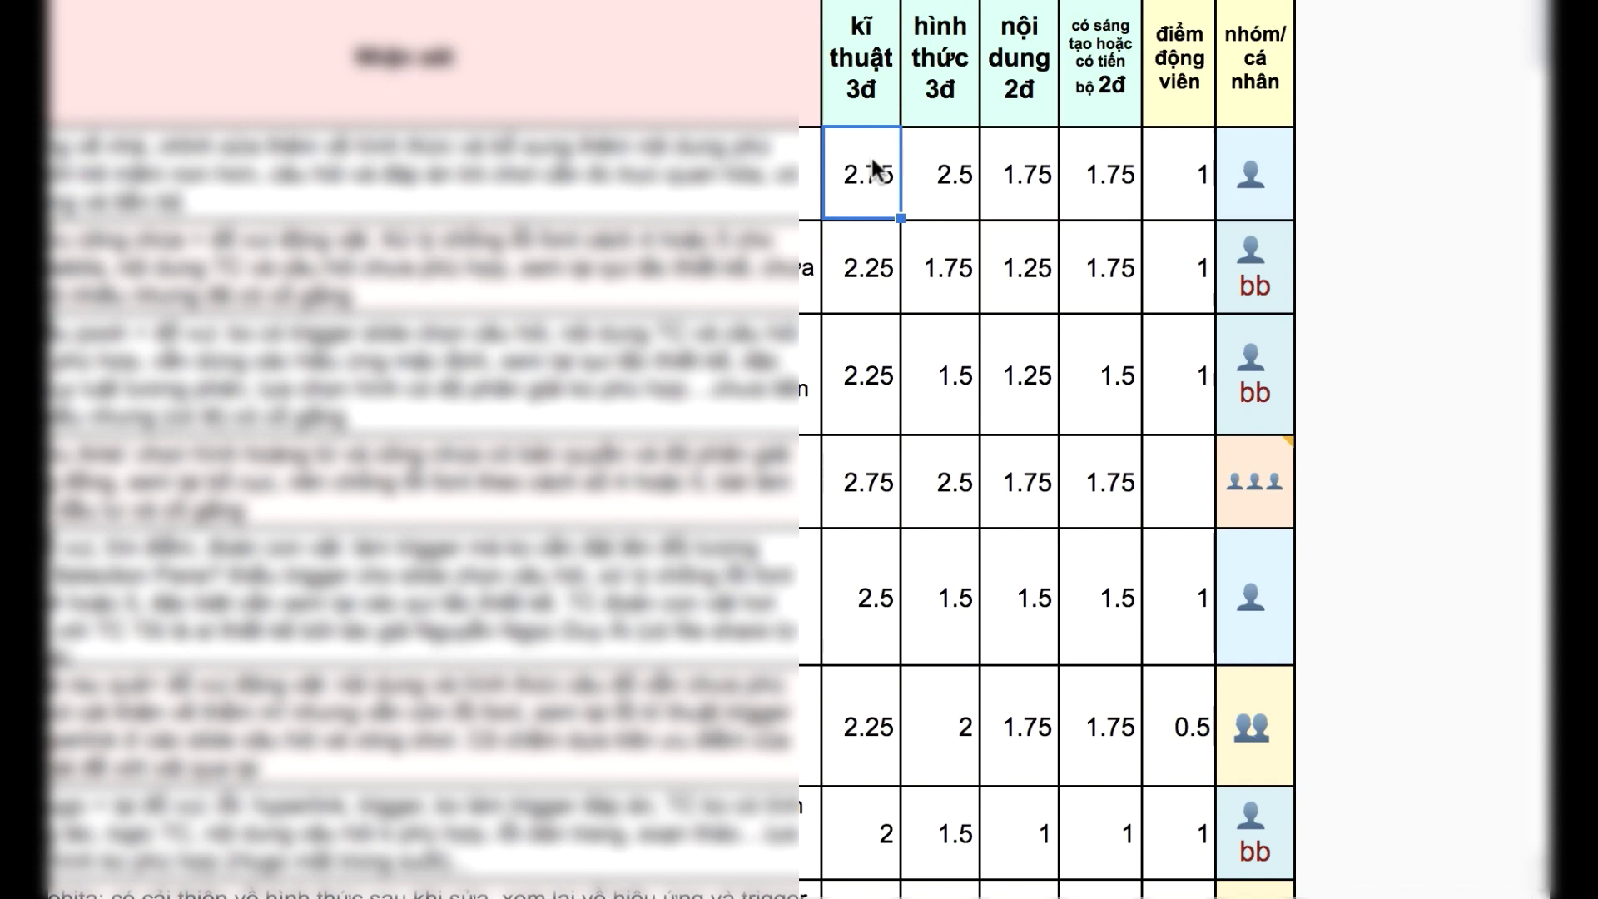
- Start a comment on the first điểm động viên score cell reading 'chào em,'
{"action": "left_click", "coordinate": [1173, 177]}
{"action": "right_click", "coordinate": [1174, 178]}
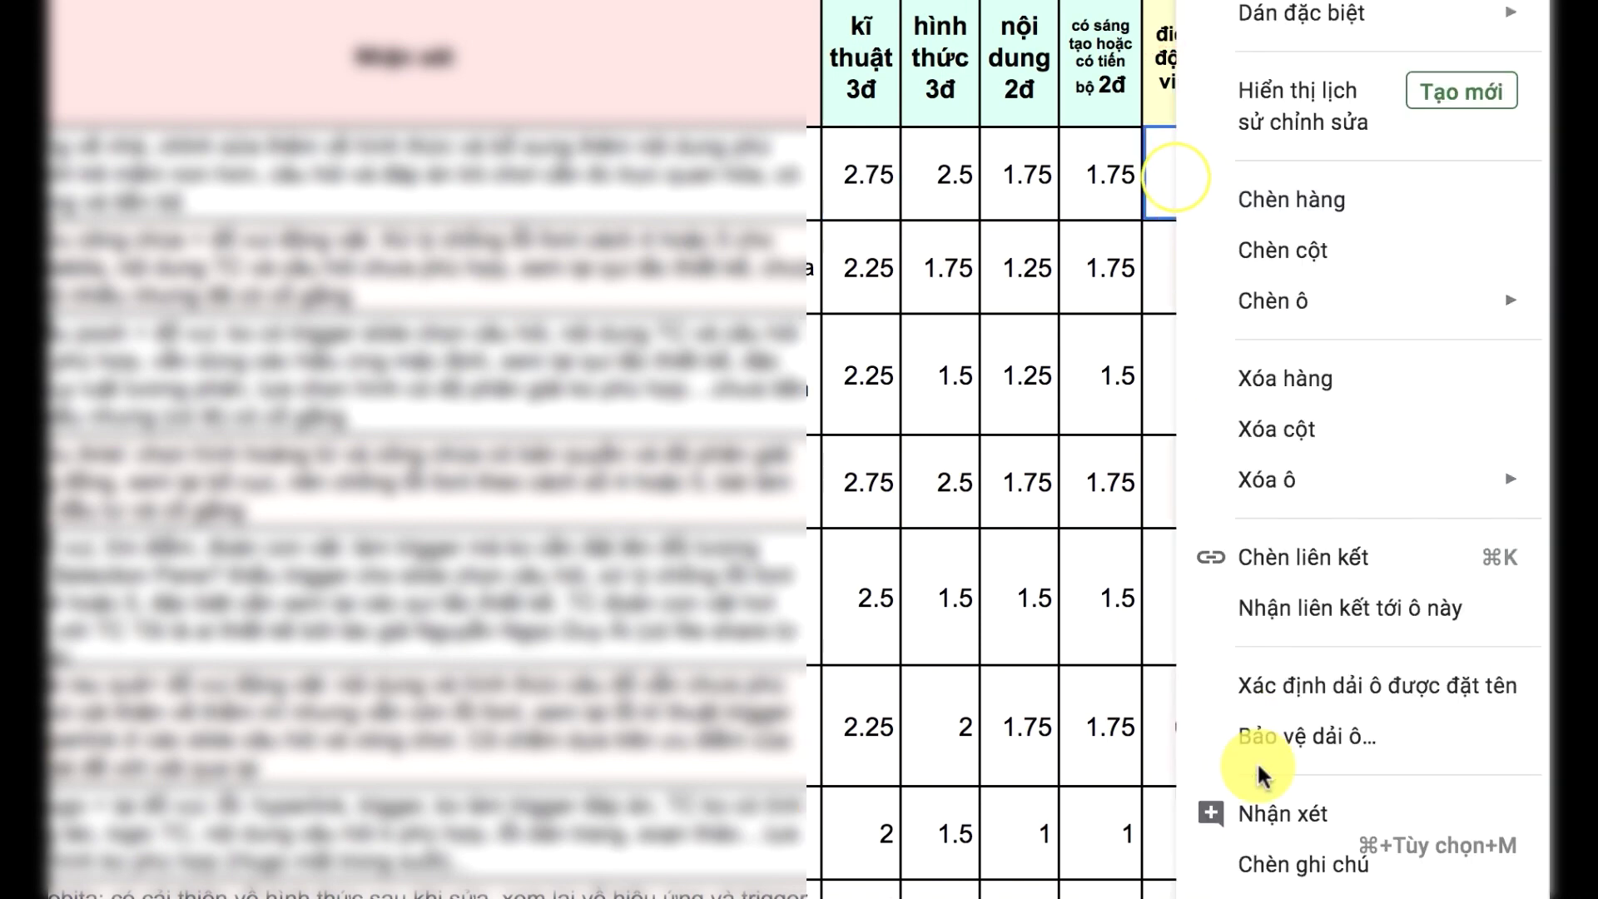
{"action": "left_click", "coordinate": [1271, 816]}
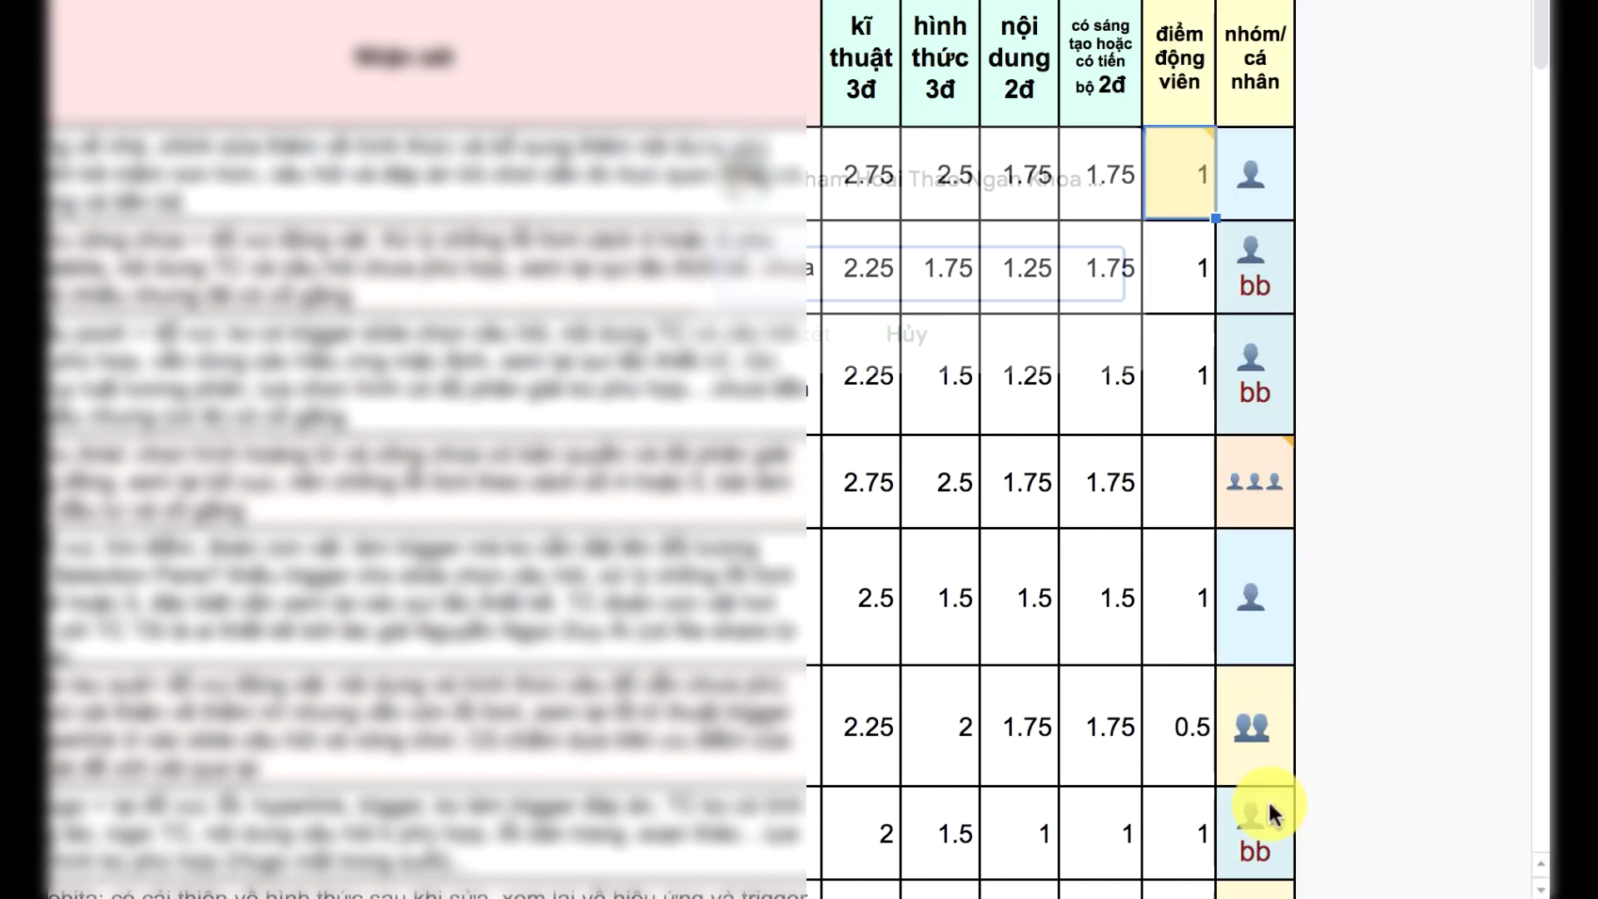
{"action": "type", "text": "c"}
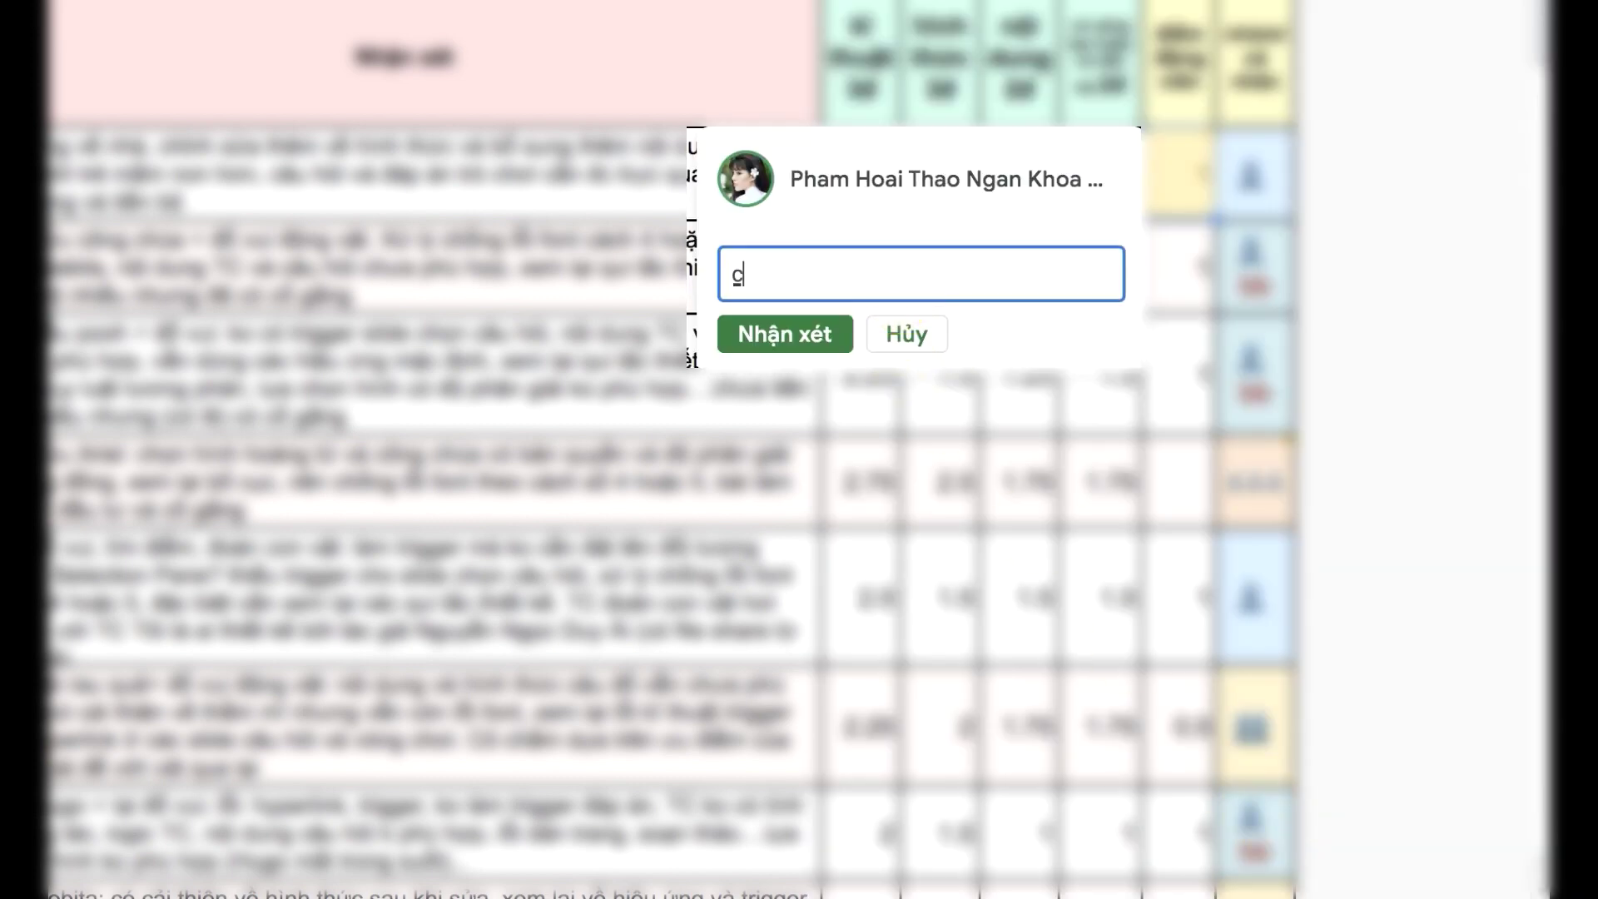
{"action": "type", "text": "hào em,"}
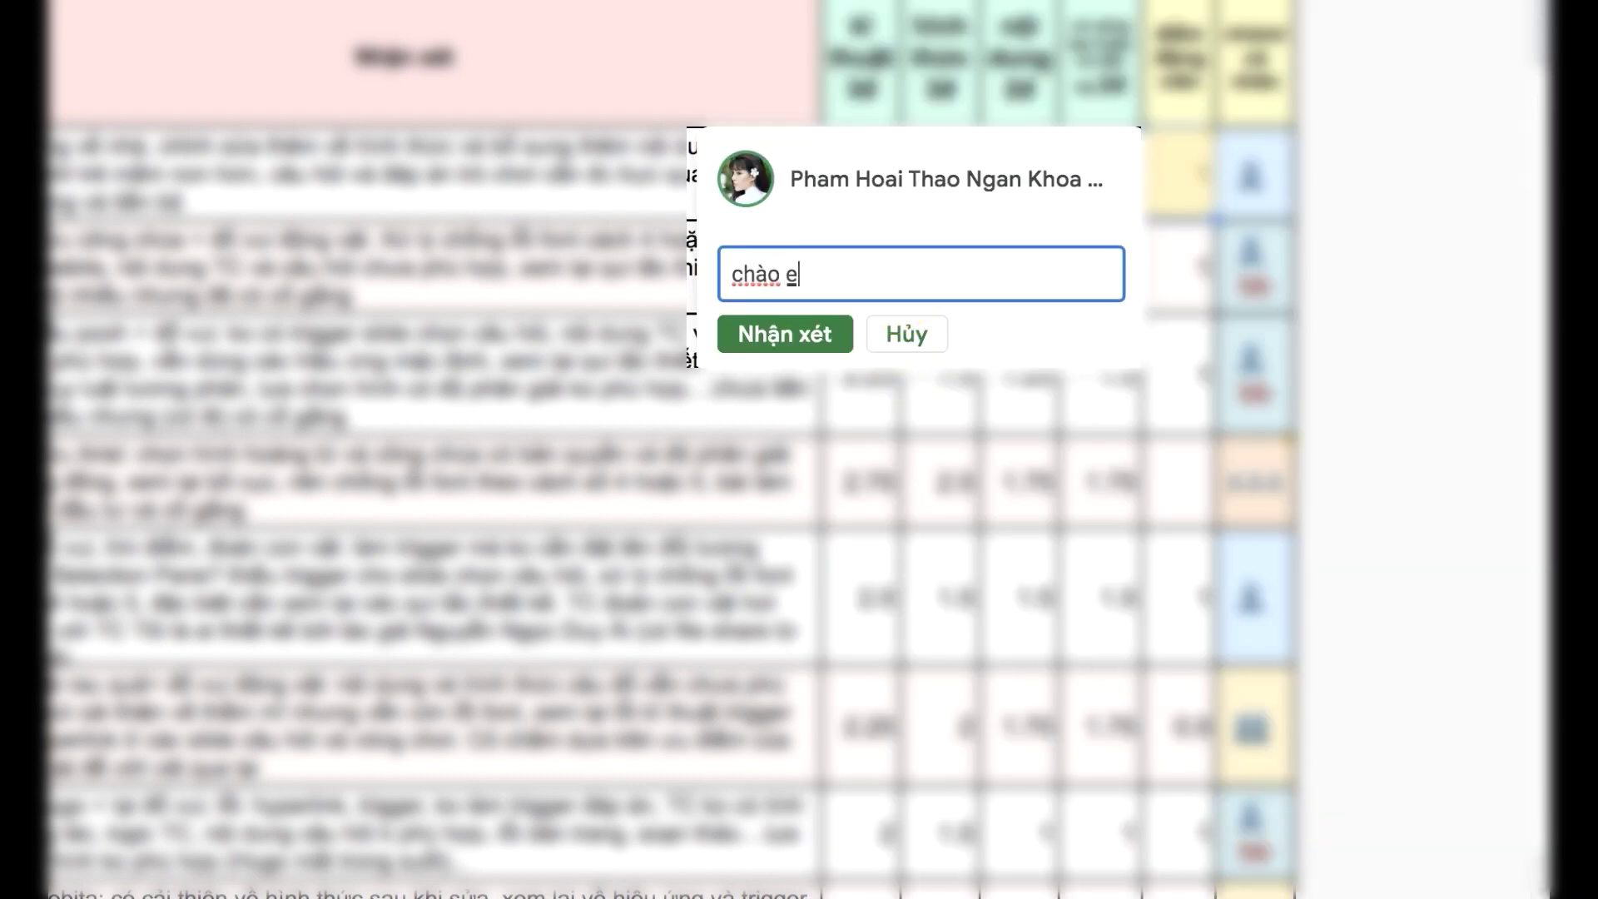